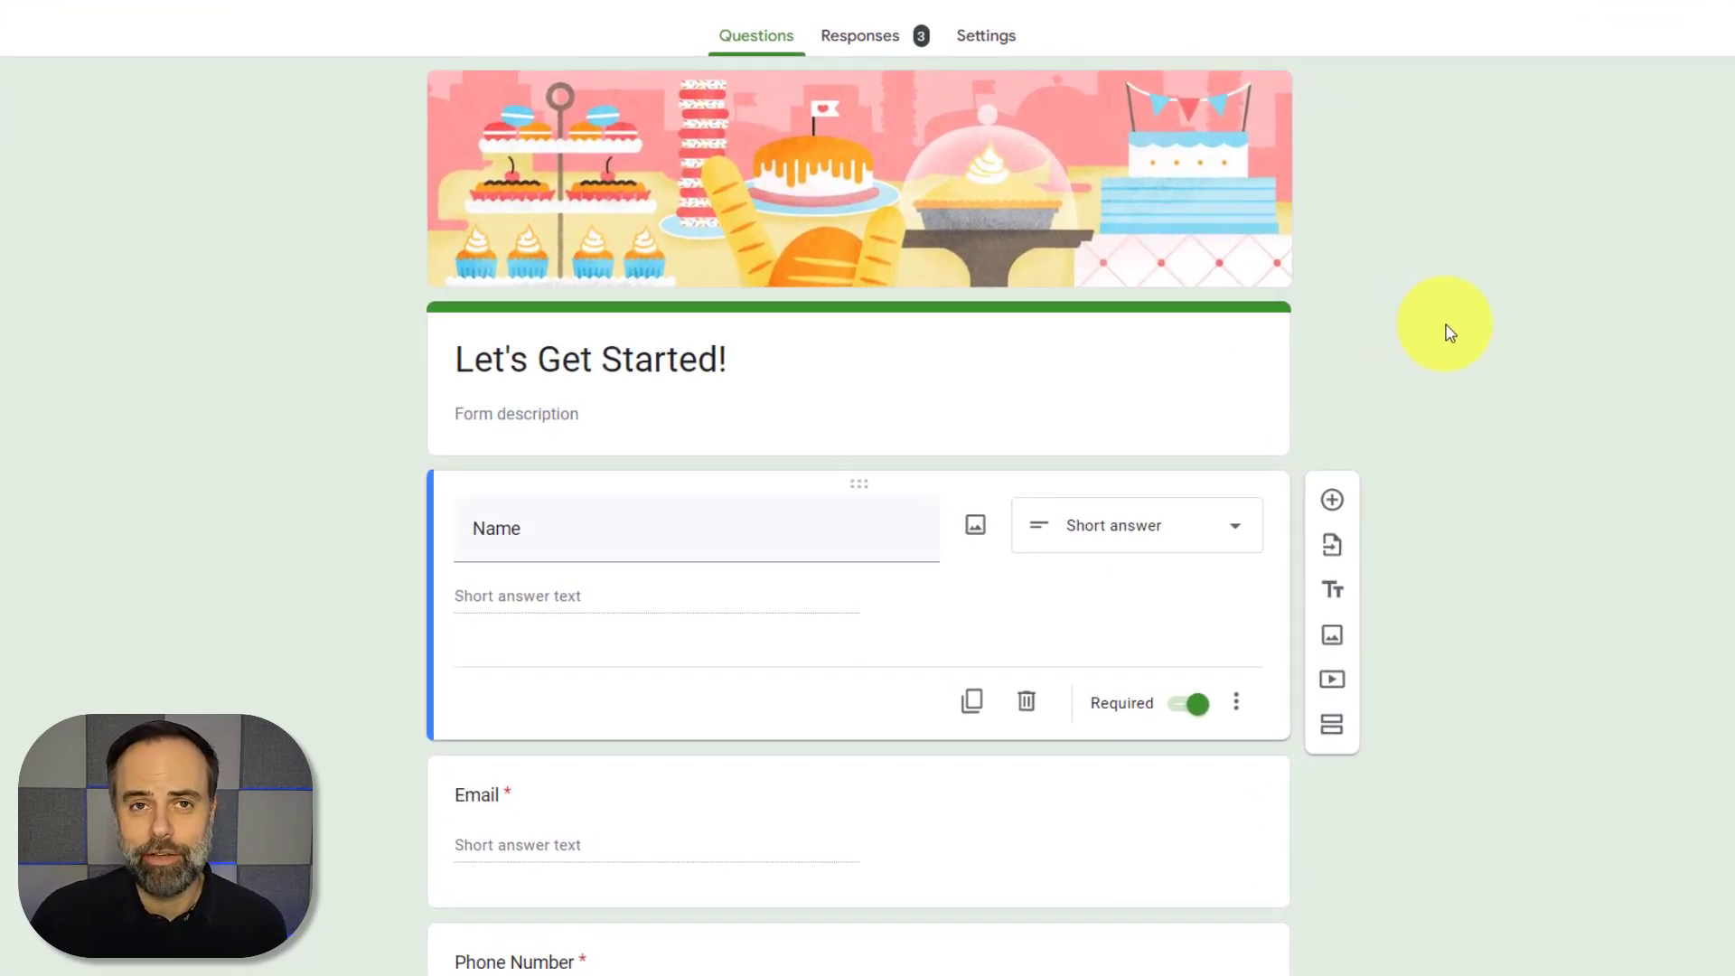
Scroll through the intake form's questions to review them
{"action": "scroll", "coordinate": [1447, 330], "scroll_direction": "down", "scroll_amount": 2}
{"action": "scroll", "coordinate": [1453, 323], "scroll_direction": "down", "scroll_amount": 2}
{"action": "scroll", "coordinate": [1466, 318], "scroll_direction": "down", "scroll_amount": 2}
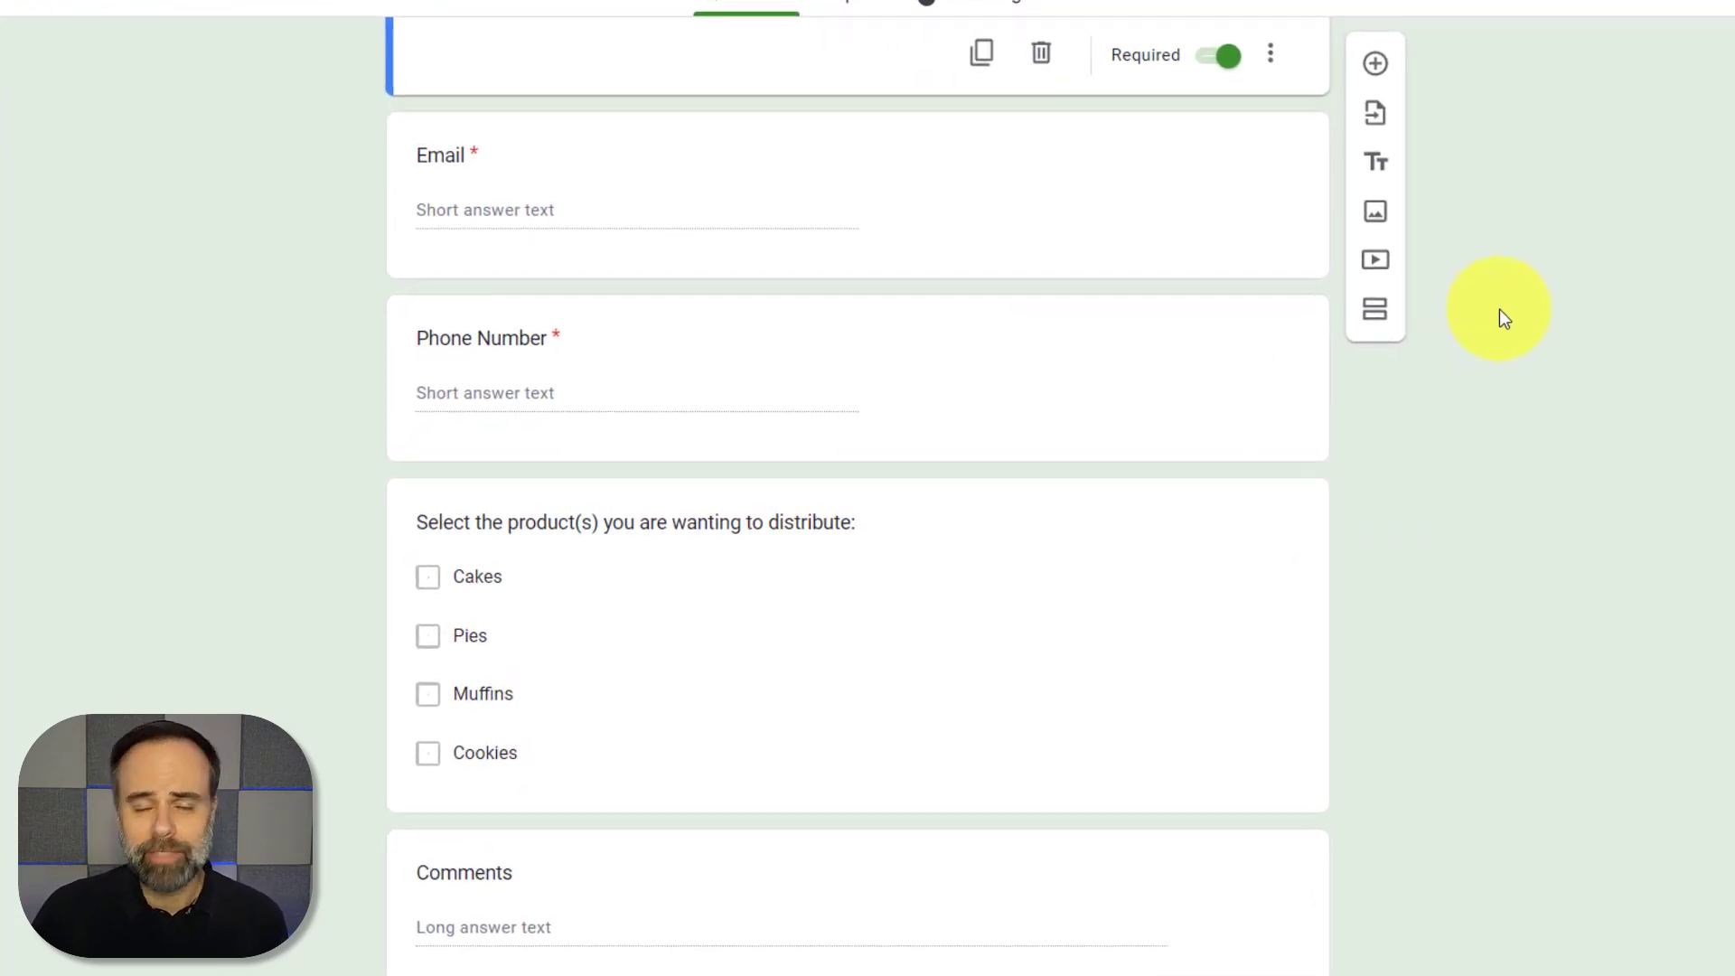
{"action": "scroll", "coordinate": [1502, 313], "scroll_direction": "up", "scroll_amount": 4}
{"action": "scroll", "coordinate": [1509, 315], "scroll_direction": "up", "scroll_amount": 2}
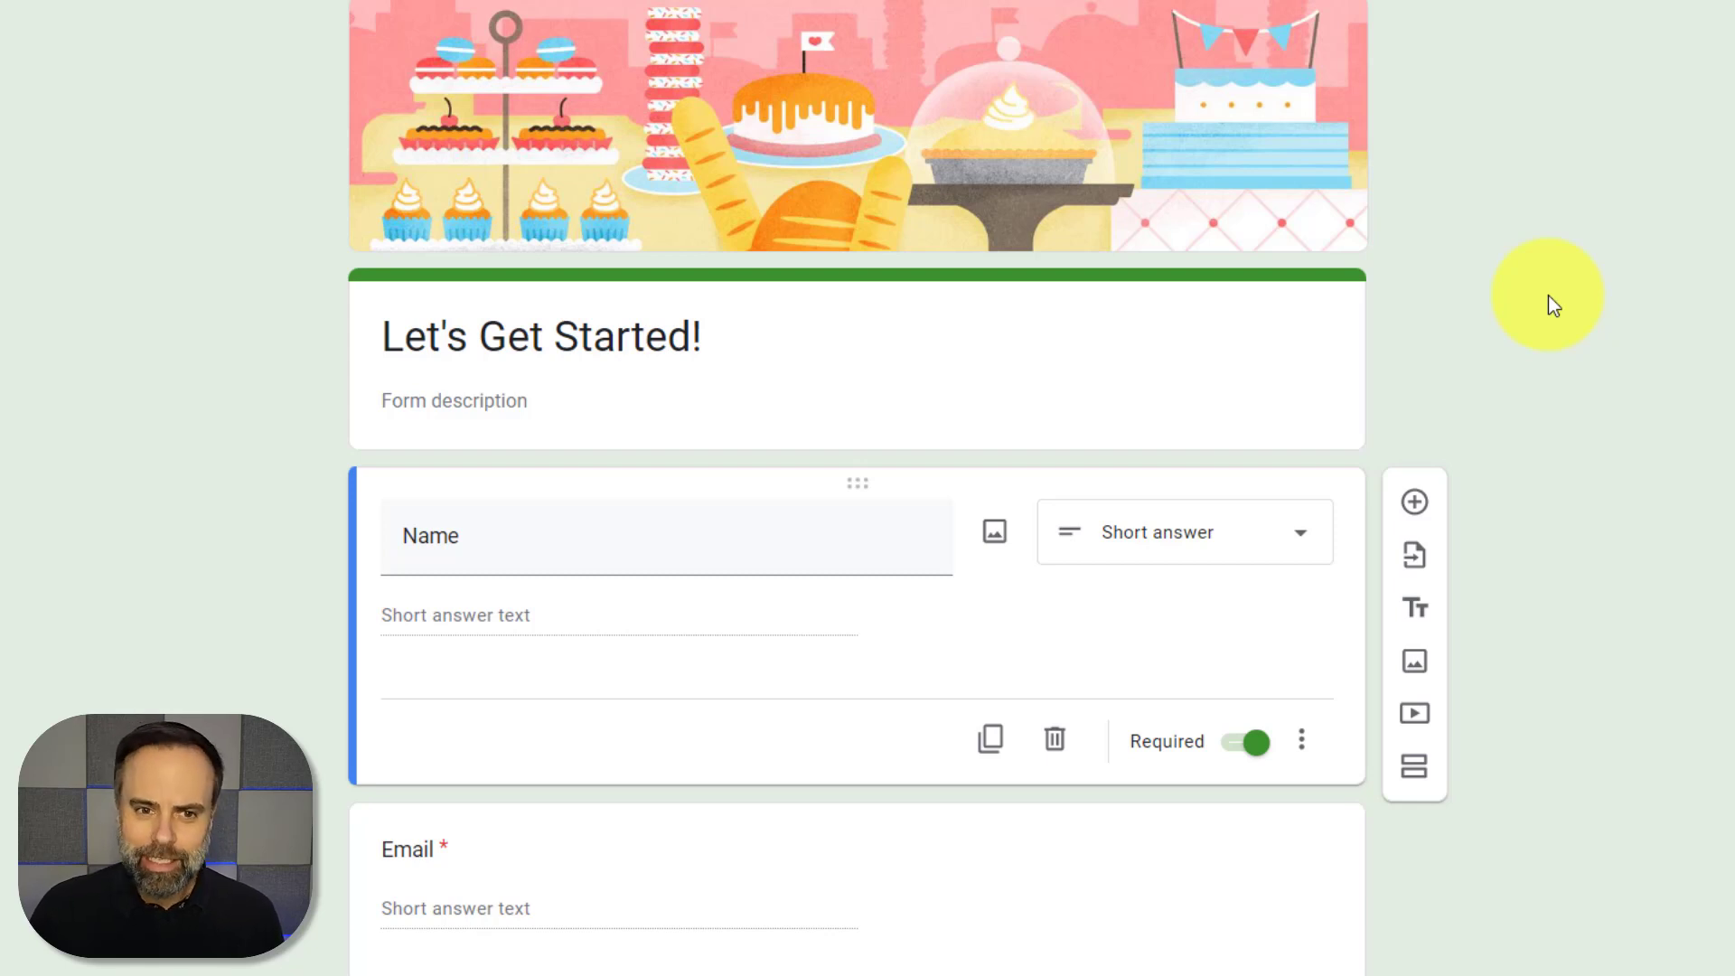
{"action": "scroll", "coordinate": [1548, 297], "scroll_direction": "down", "scroll_amount": 4}
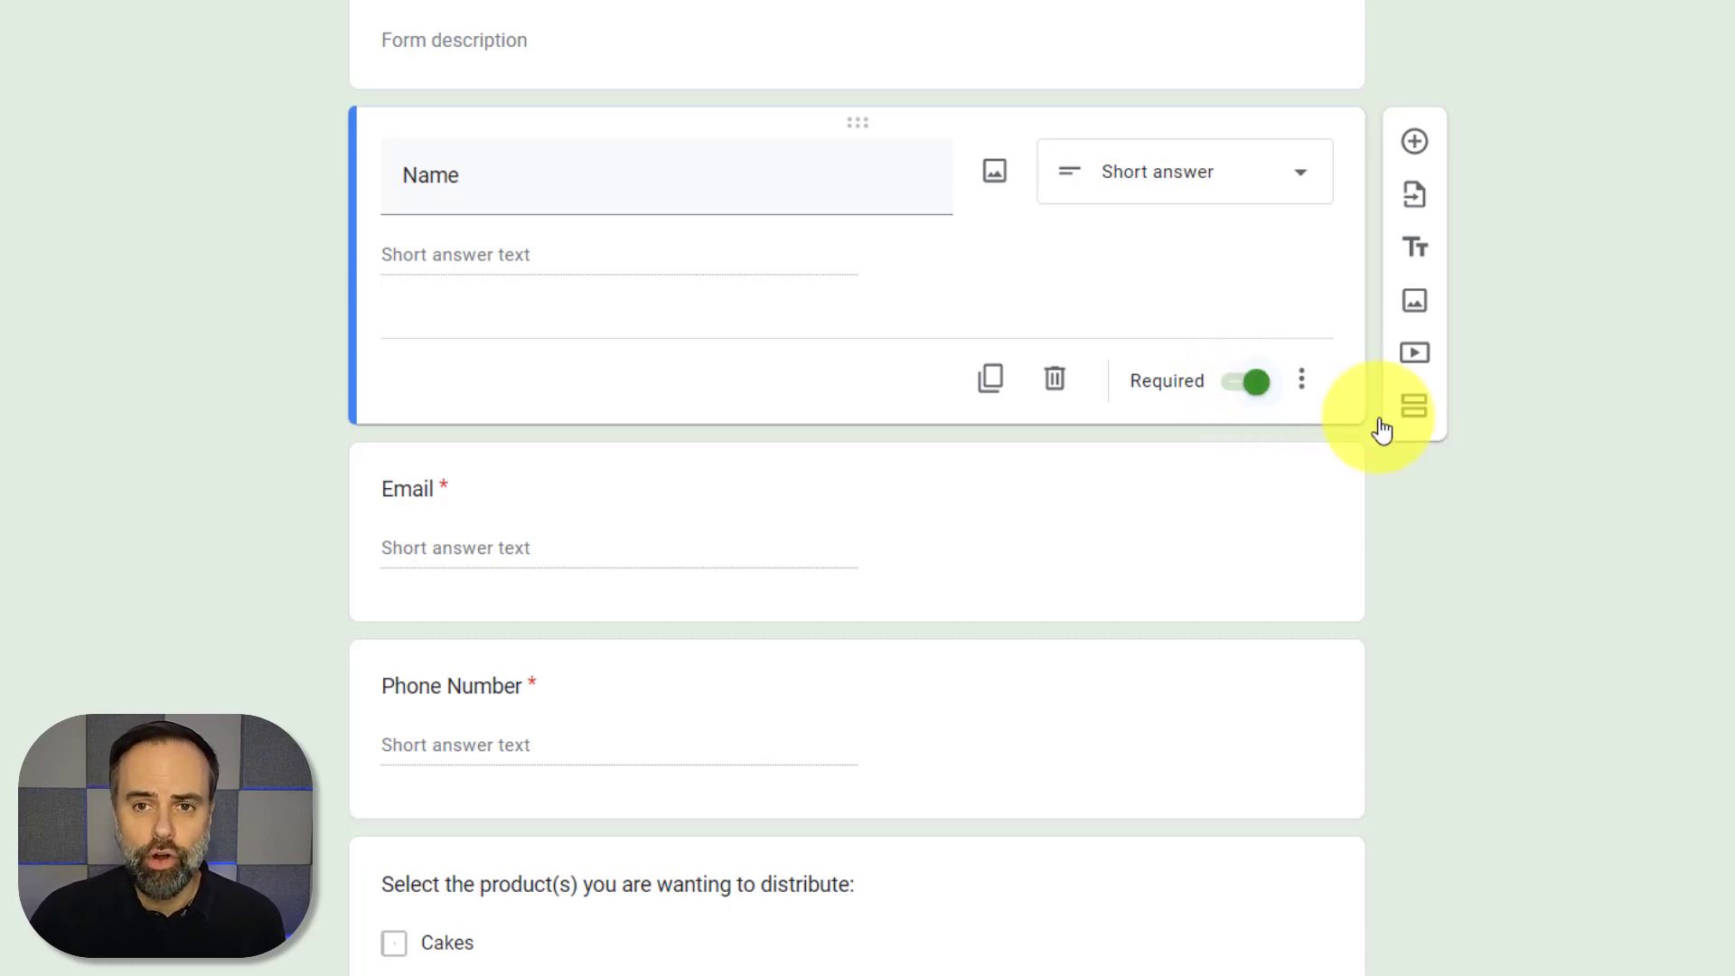
{"action": "scroll", "coordinate": [1627, 562], "scroll_direction": "down", "scroll_amount": 4}
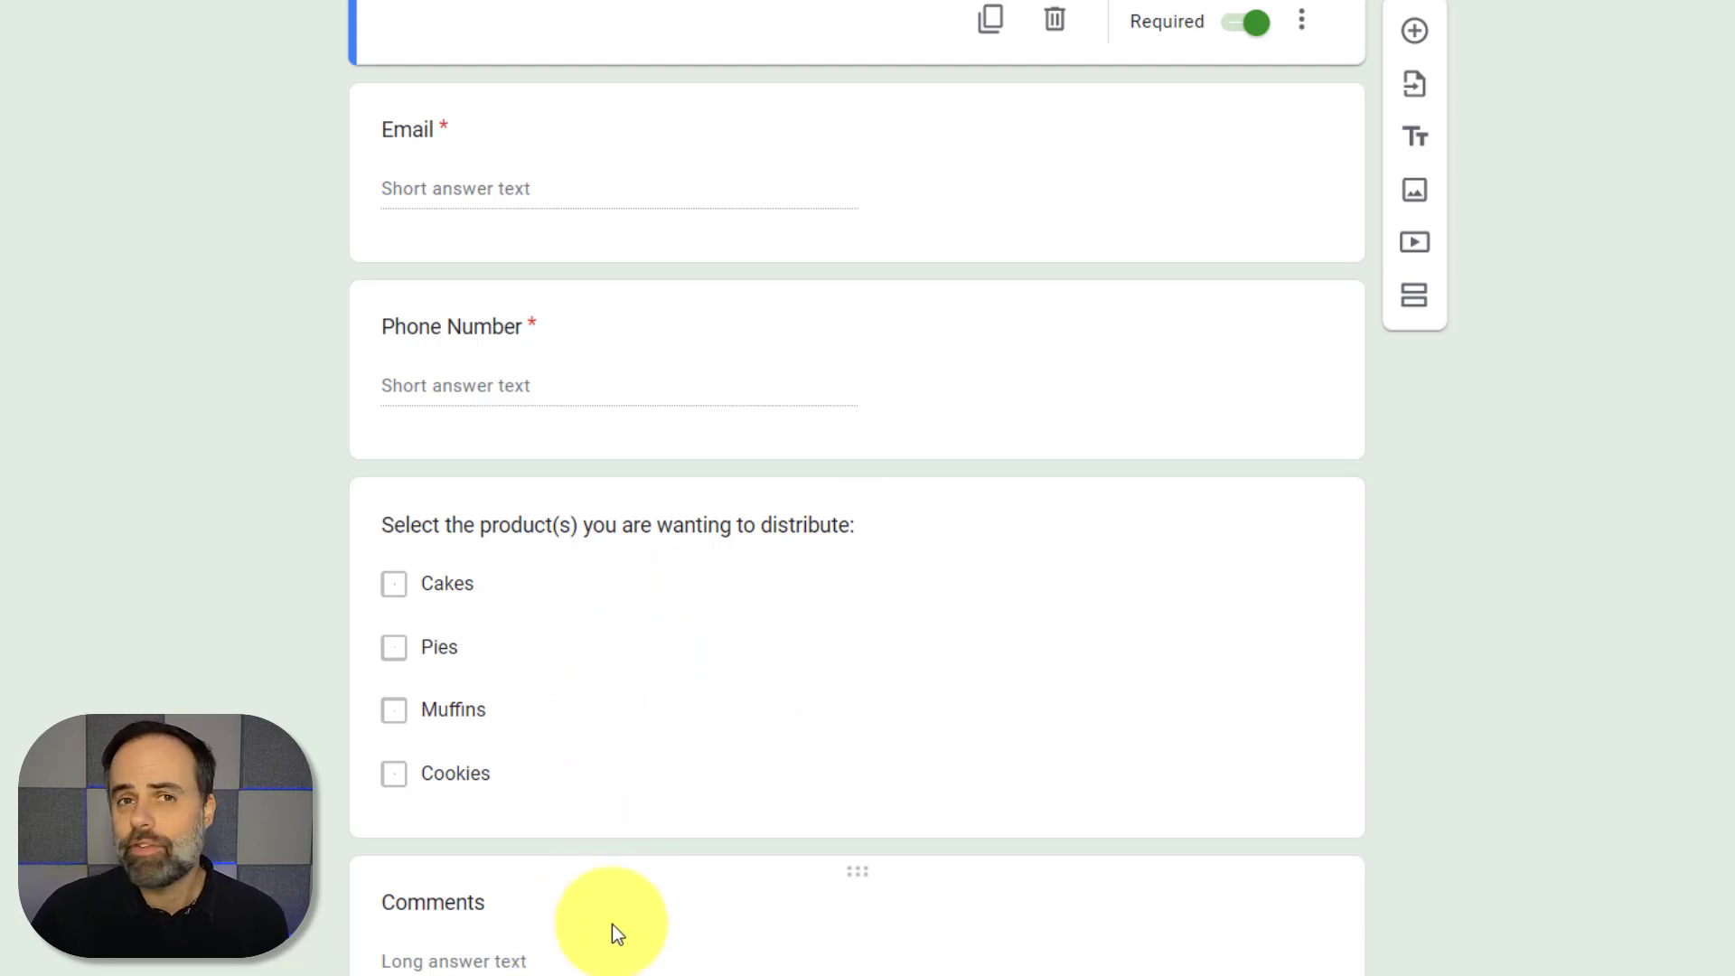
{"action": "scroll", "coordinate": [611, 924], "scroll_direction": "up", "scroll_amount": 7}
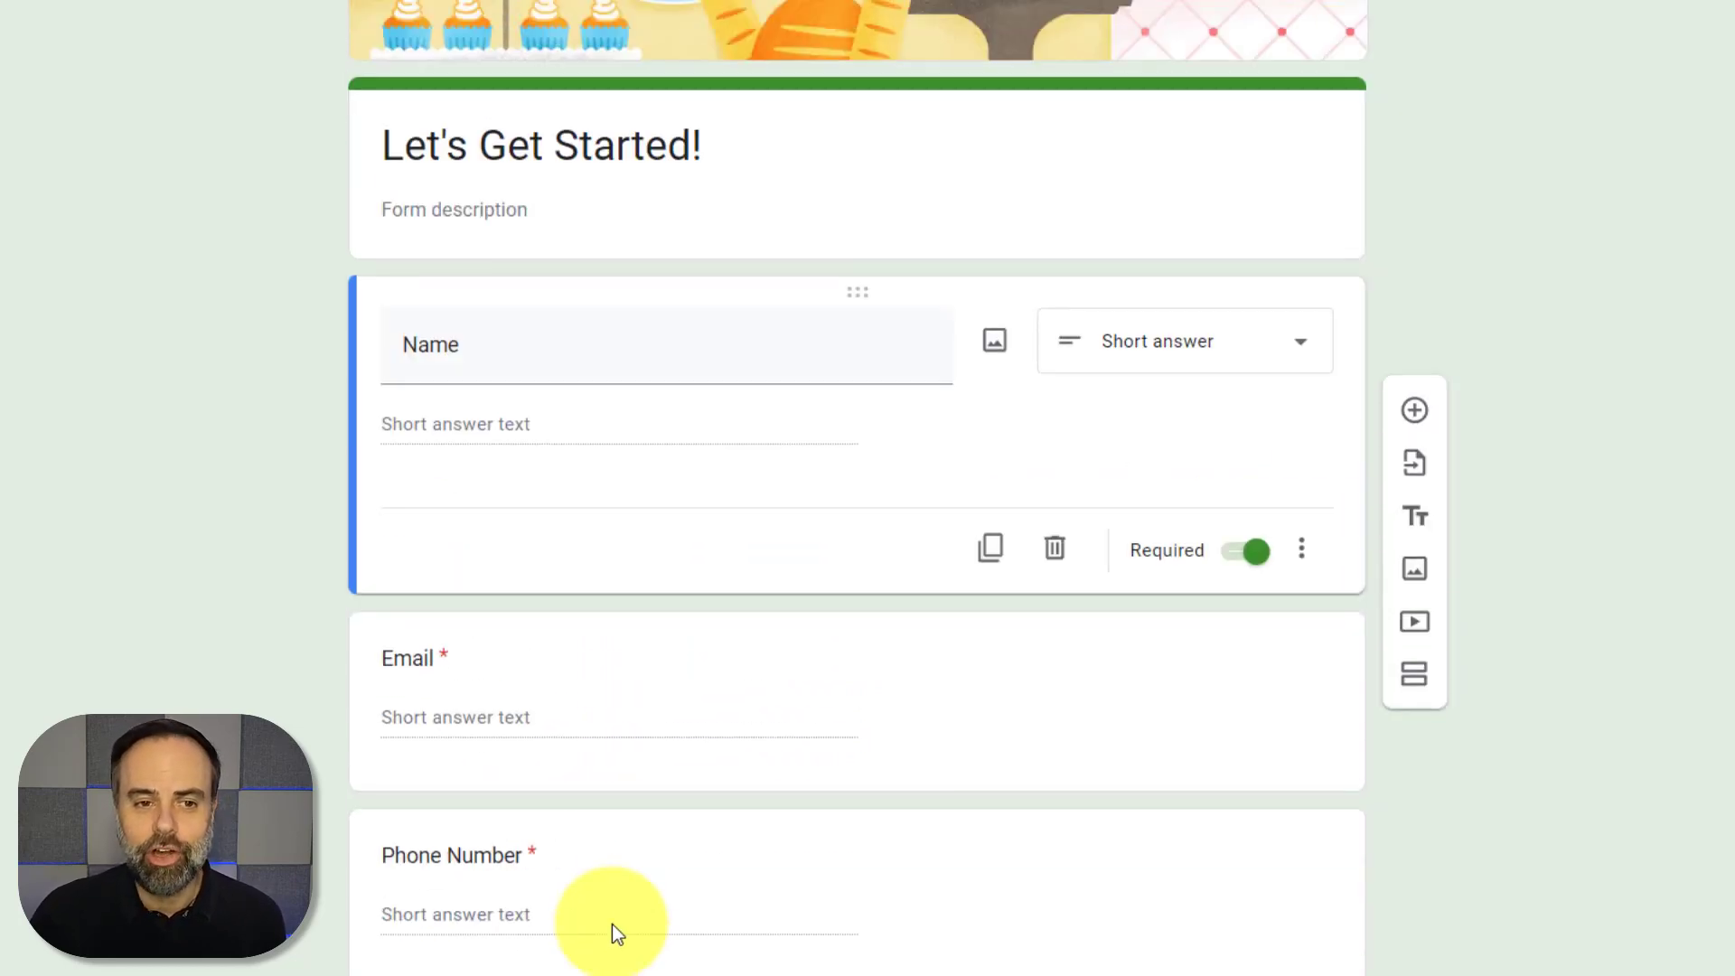
{"action": "scroll", "coordinate": [706, 585], "scroll_direction": "down", "scroll_amount": 1}
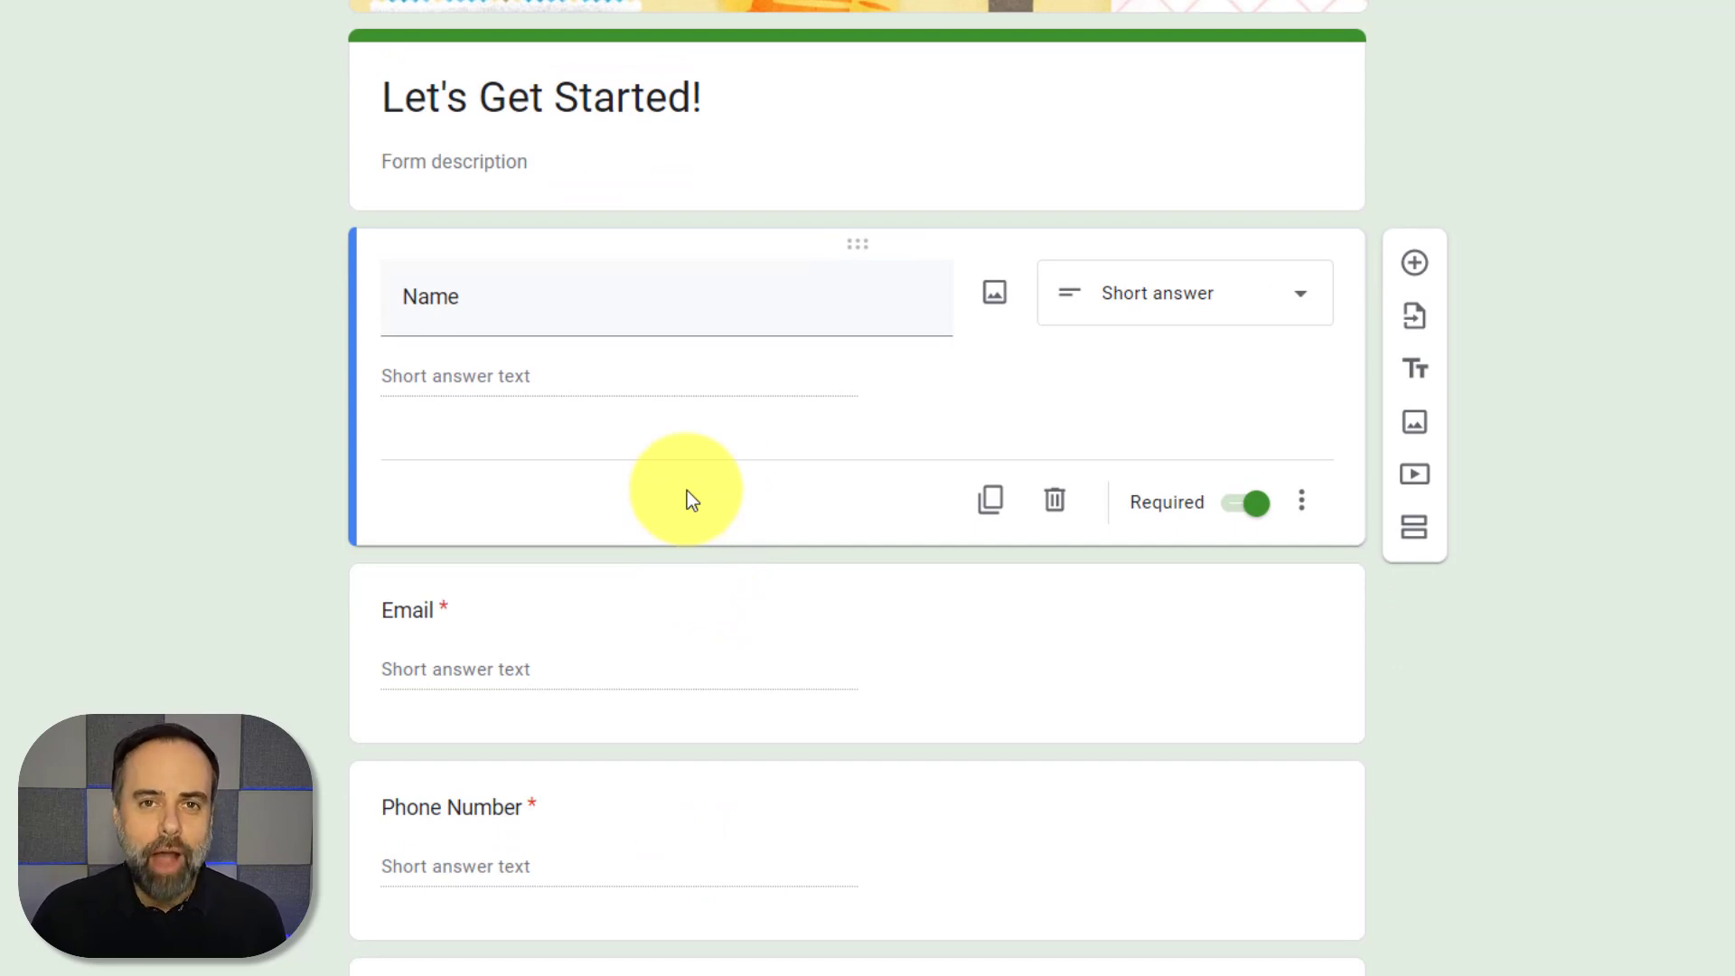
{"action": "scroll", "coordinate": [670, 678], "scroll_direction": "down", "scroll_amount": 4}
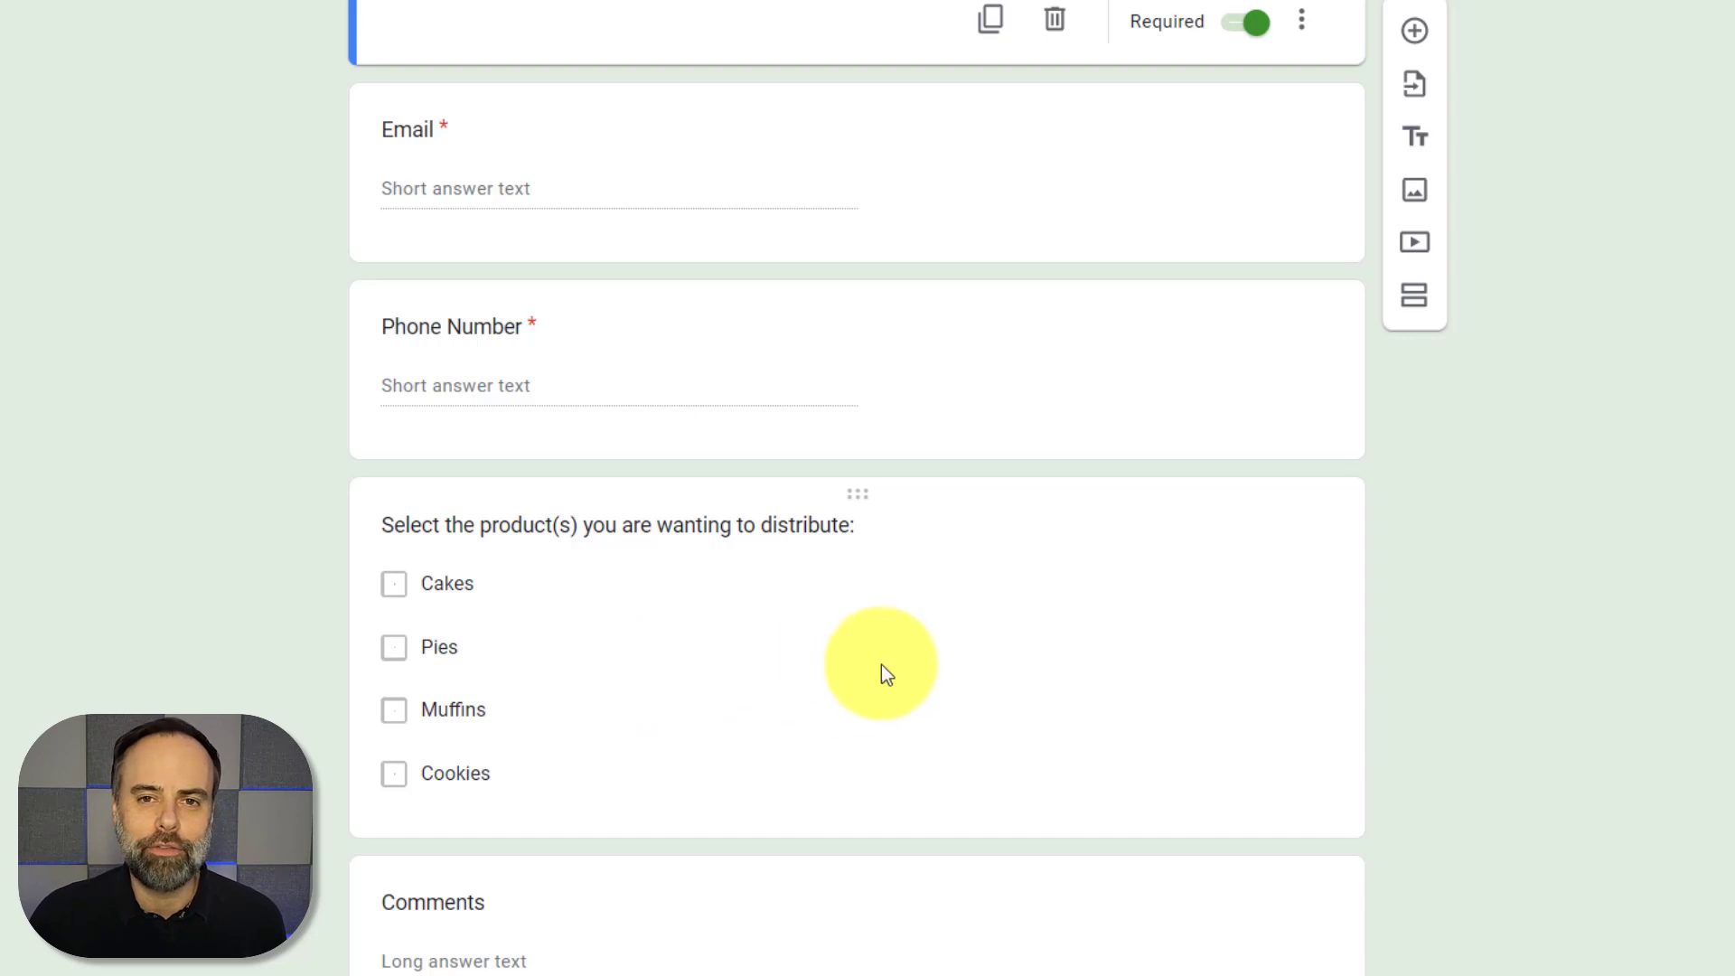
{"action": "scroll", "coordinate": [883, 659], "scroll_direction": "up", "scroll_amount": 8}
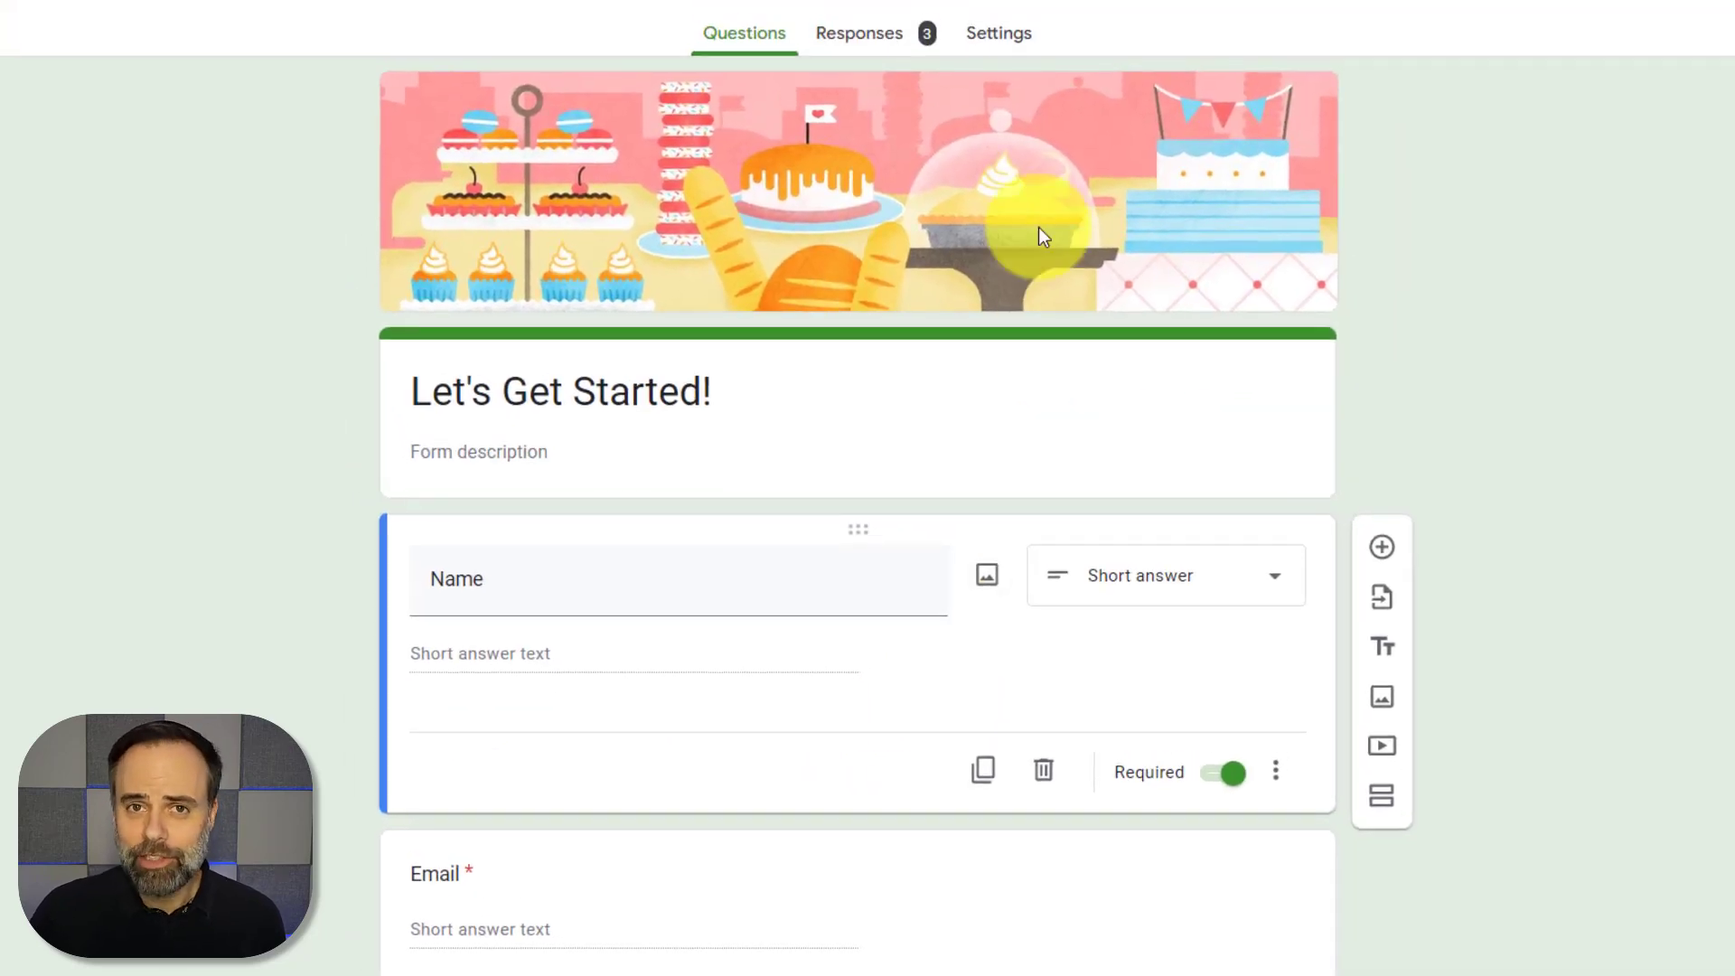
Review the form's Settings: response editing allowed, email collection and 1-response limit off
{"action": "left_click", "coordinate": [984, 36]}
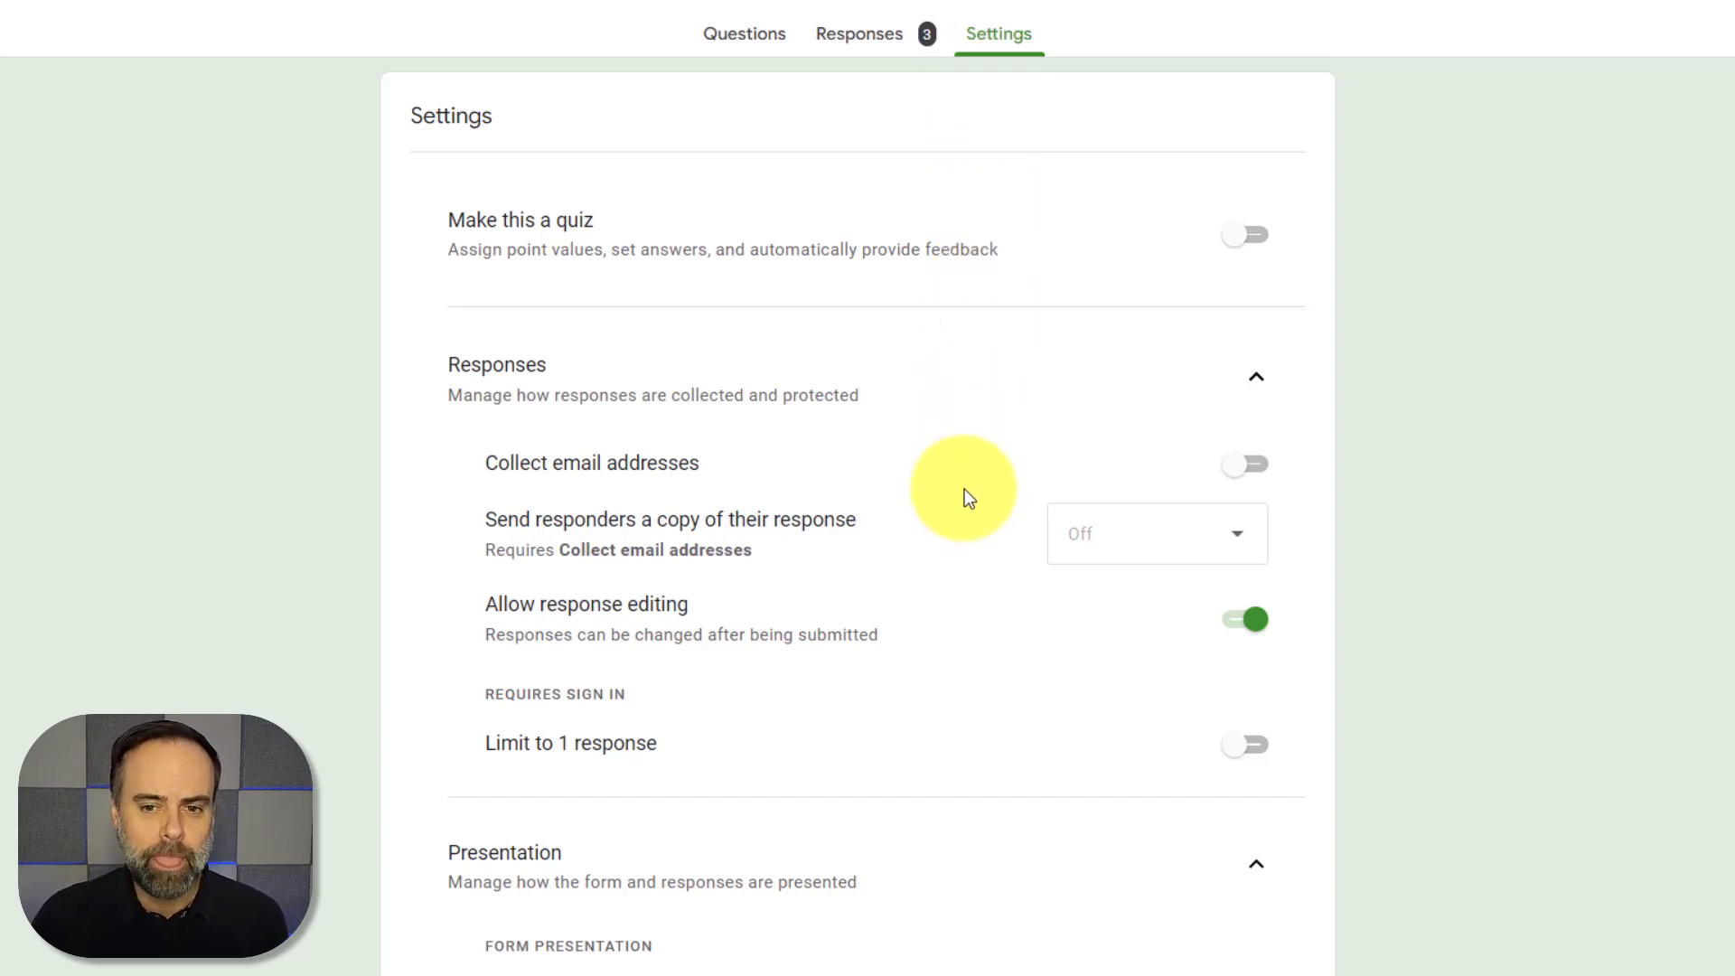
{"action": "scroll", "coordinate": [714, 506], "scroll_direction": "down", "scroll_amount": 2}
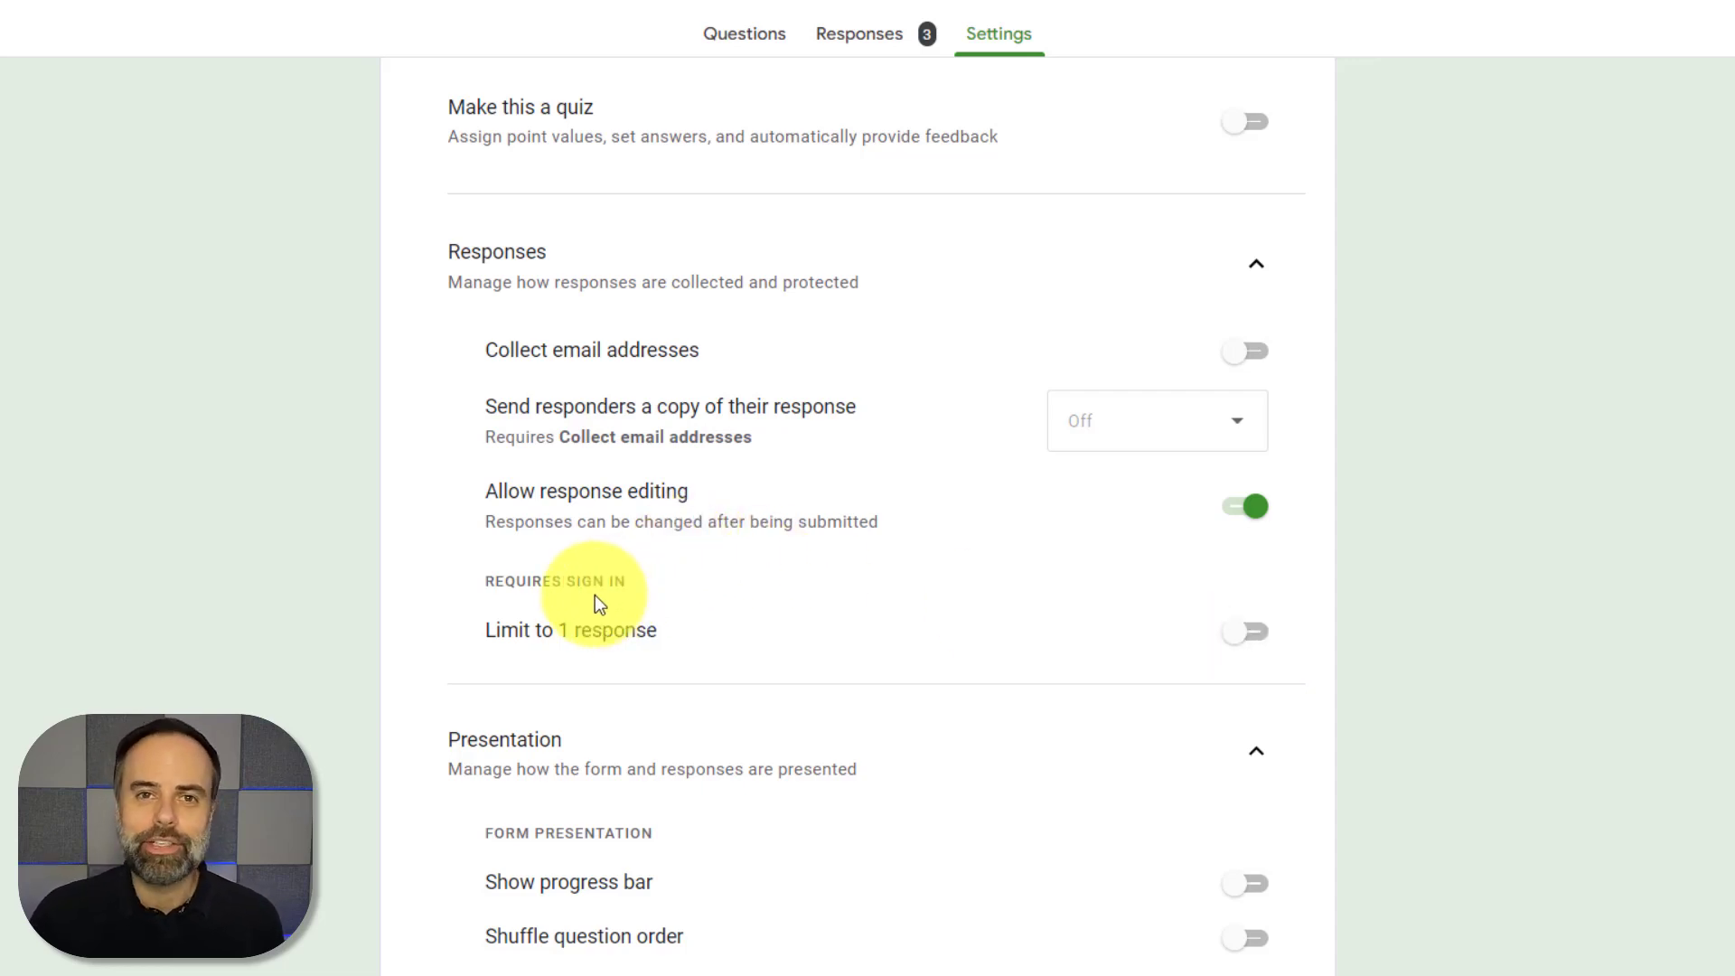
{"action": "scroll", "coordinate": [811, 620], "scroll_direction": "down", "scroll_amount": 4}
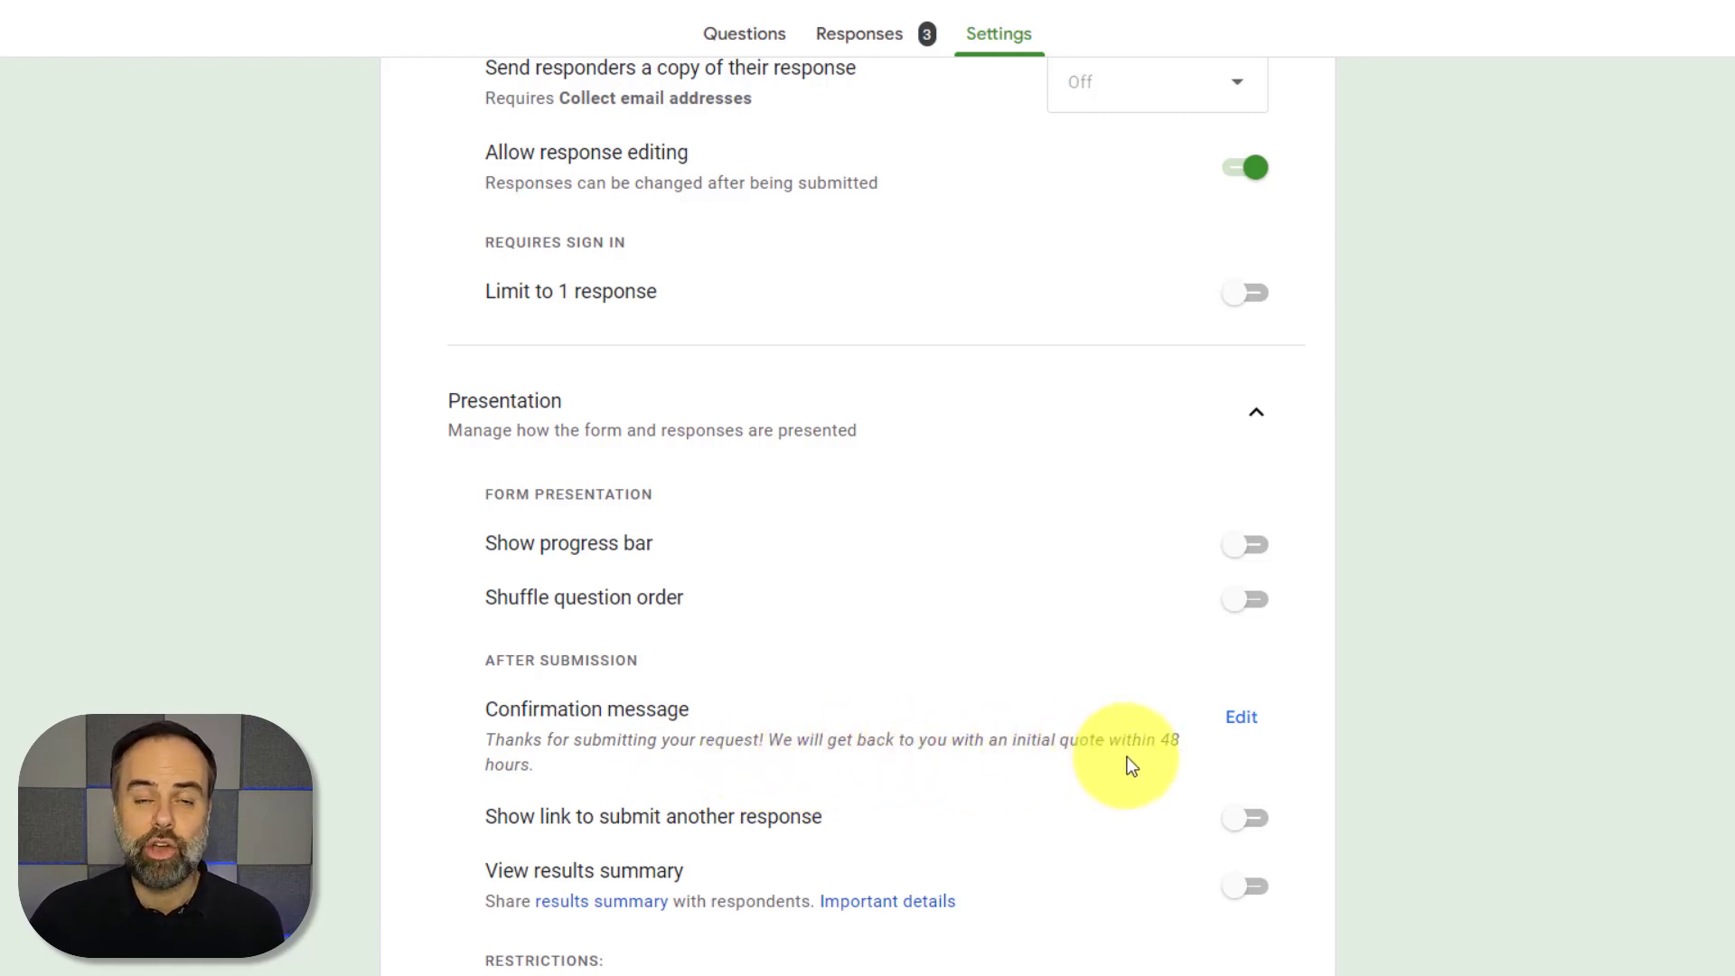
{"action": "scroll", "coordinate": [1128, 758], "scroll_direction": "up", "scroll_amount": 5}
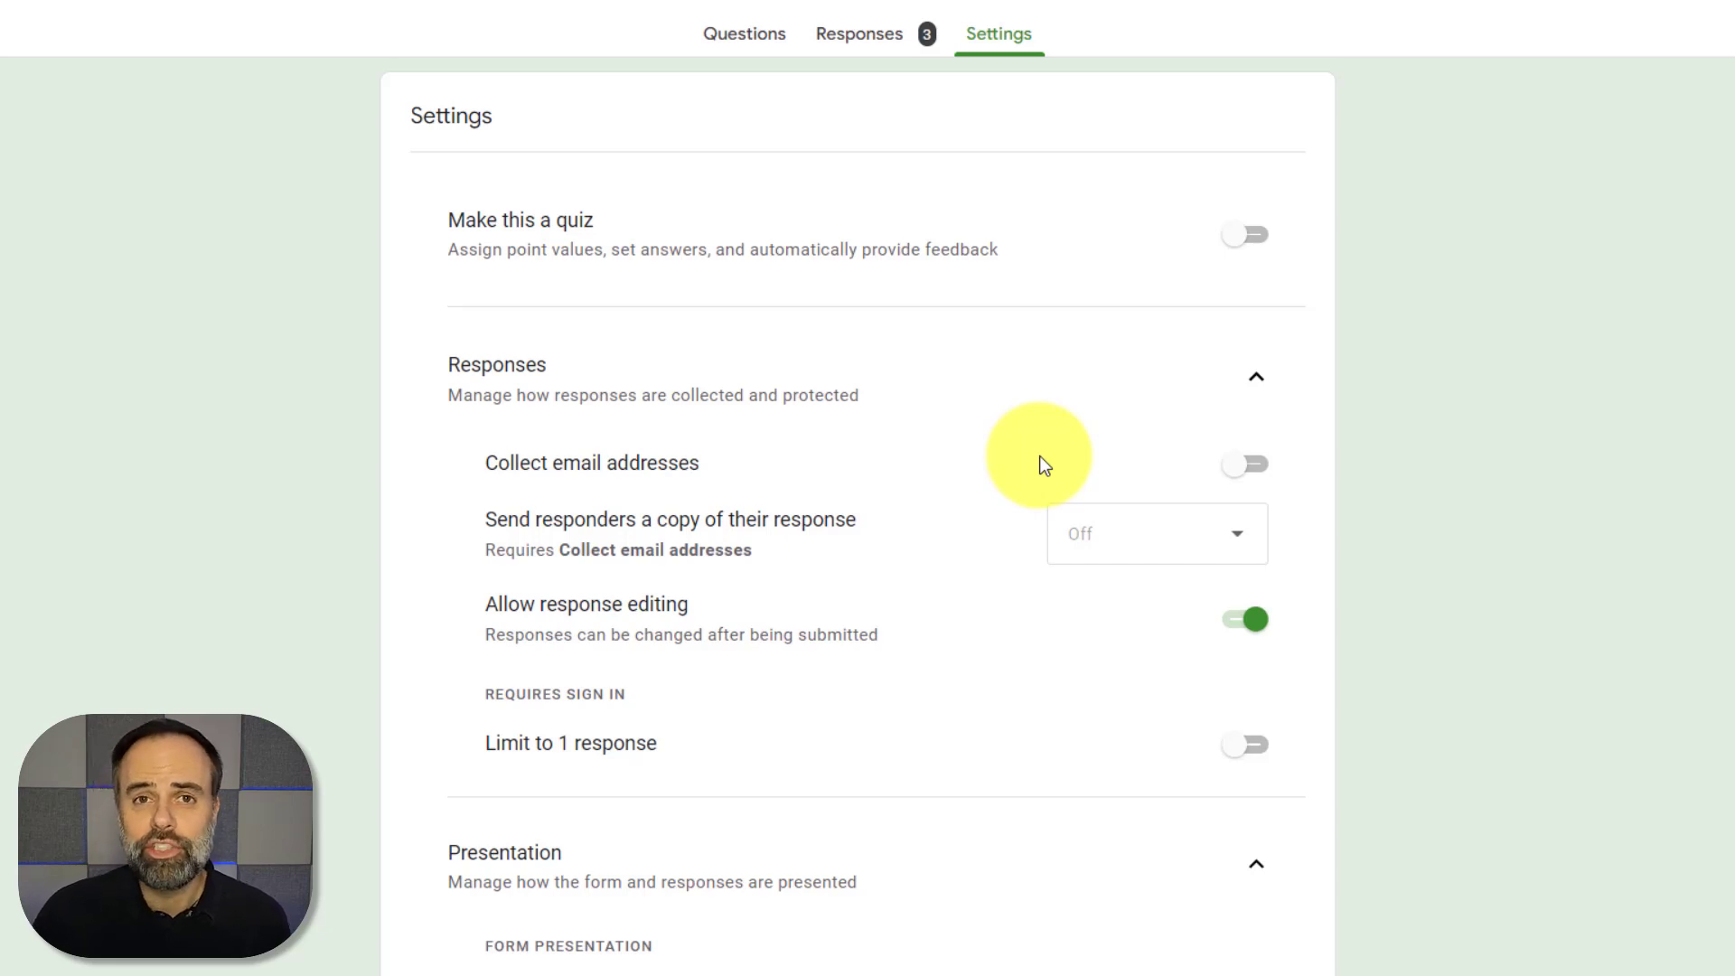
Check the 3 collected responses and open them in the CRM Intake Form (Responses) spreadsheet
{"action": "left_click", "coordinate": [863, 45]}
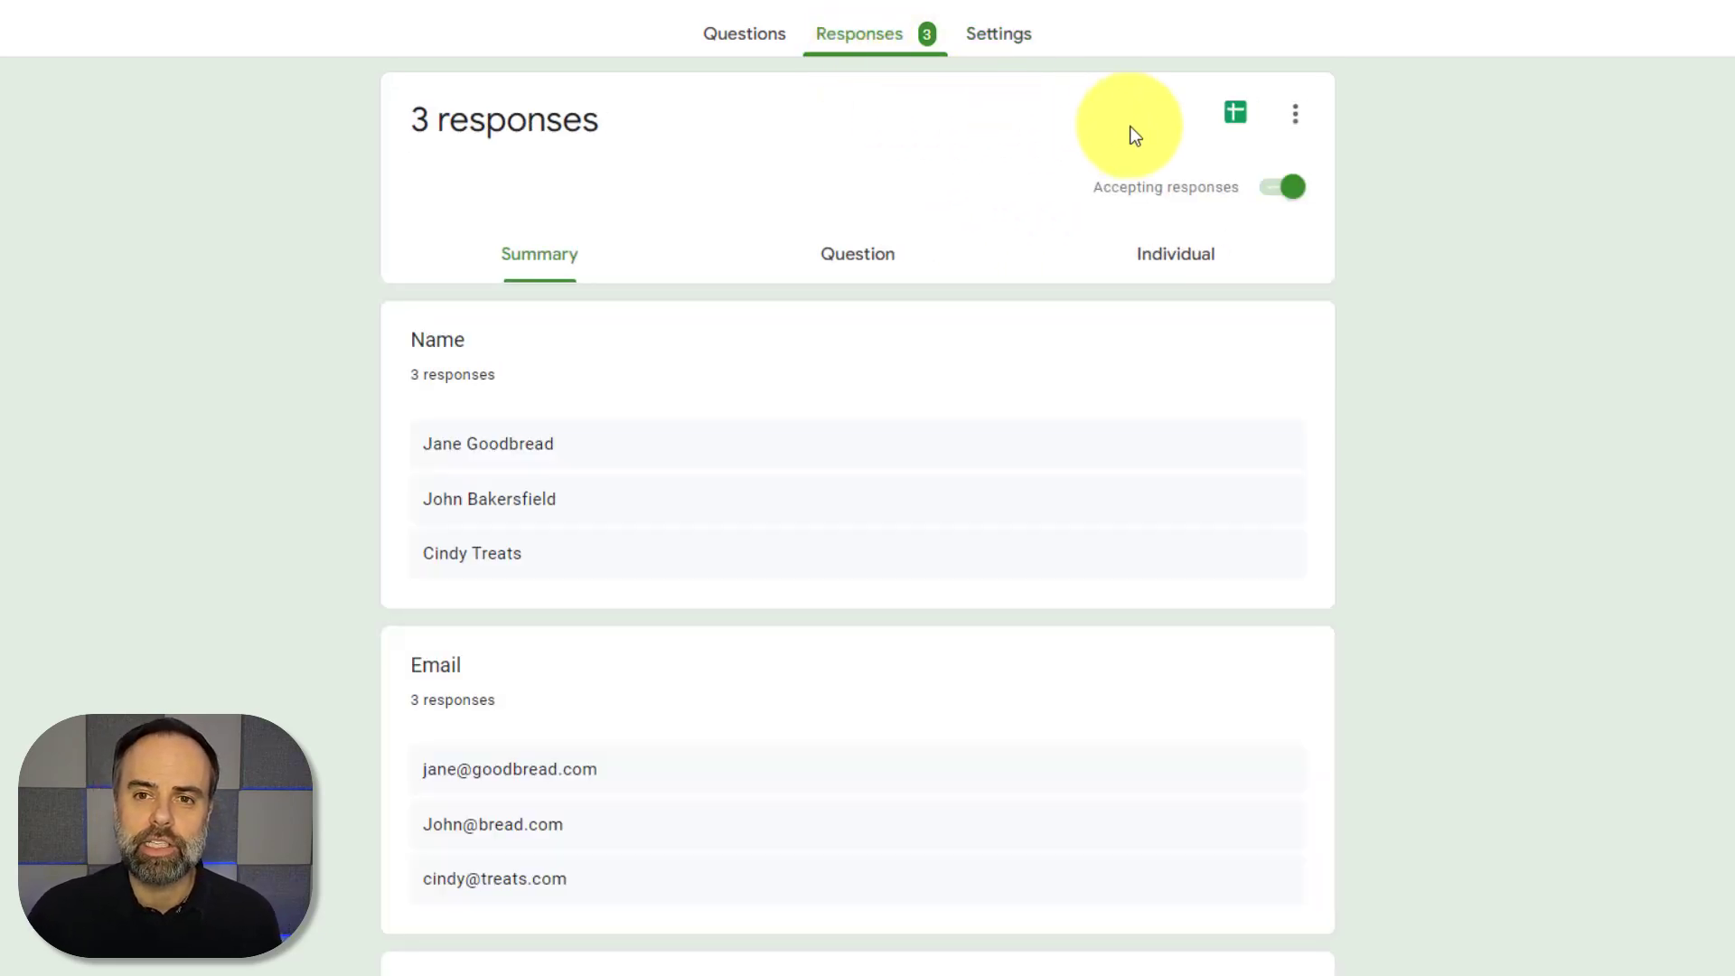
{"action": "left_click", "coordinate": [1236, 113]}
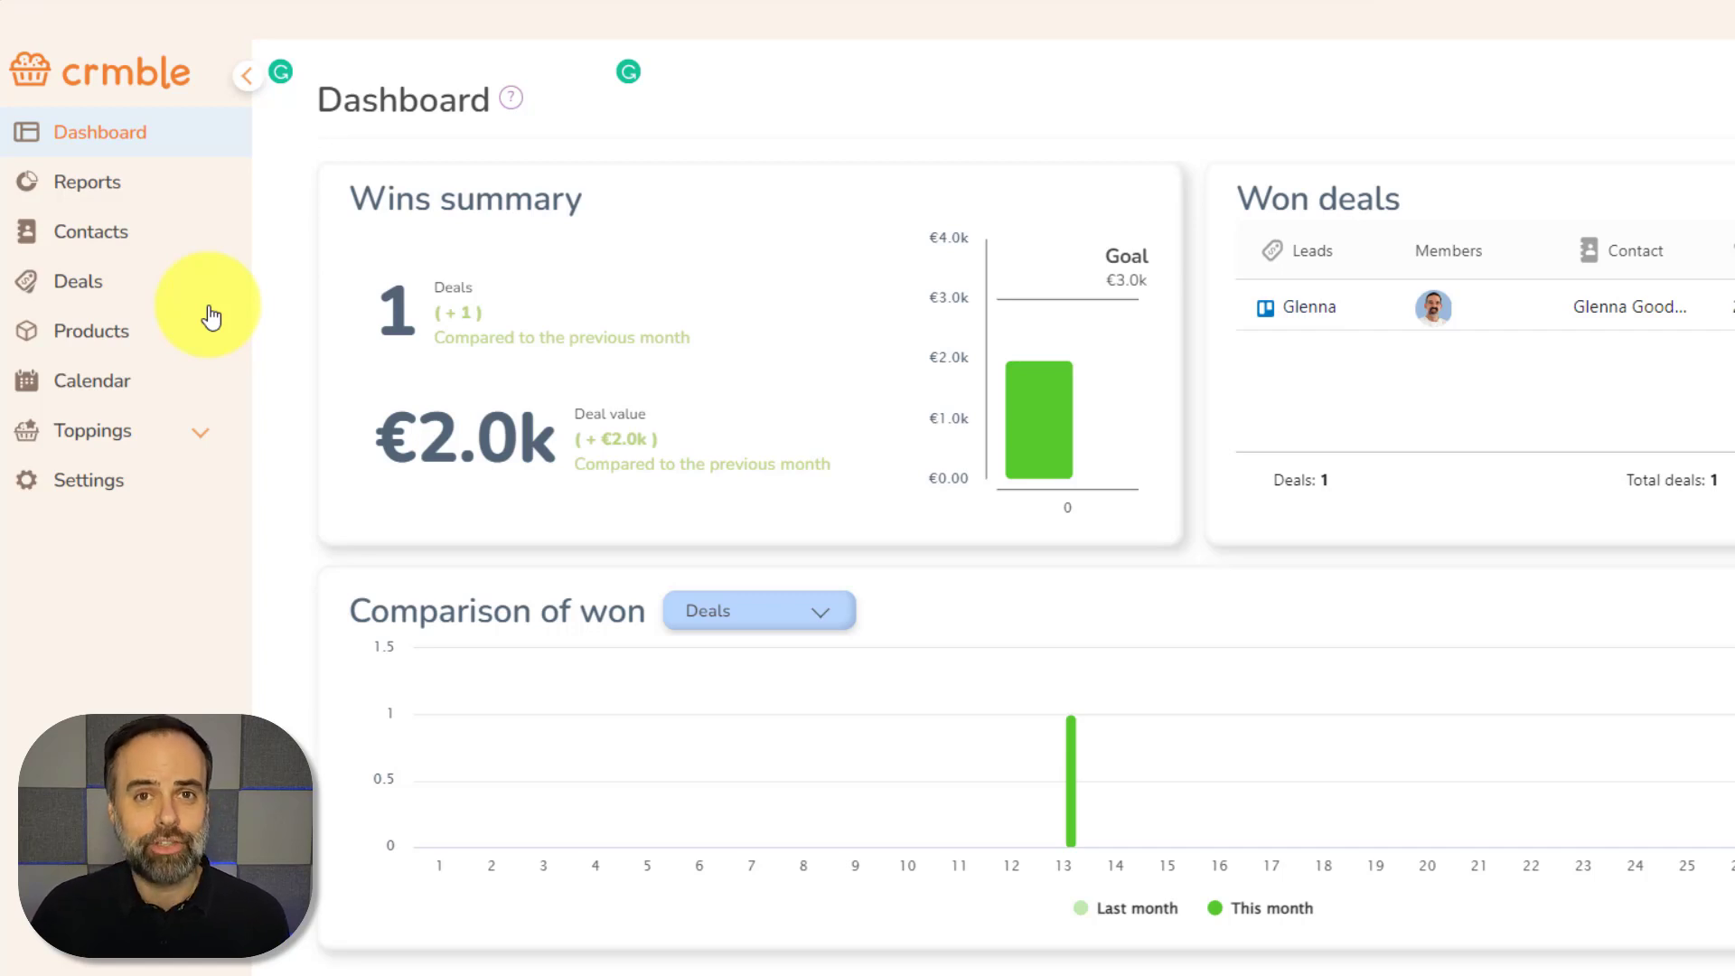
Open the Google Forms topping page from the sidebar's Toppings list
{"action": "left_click", "coordinate": [200, 447]}
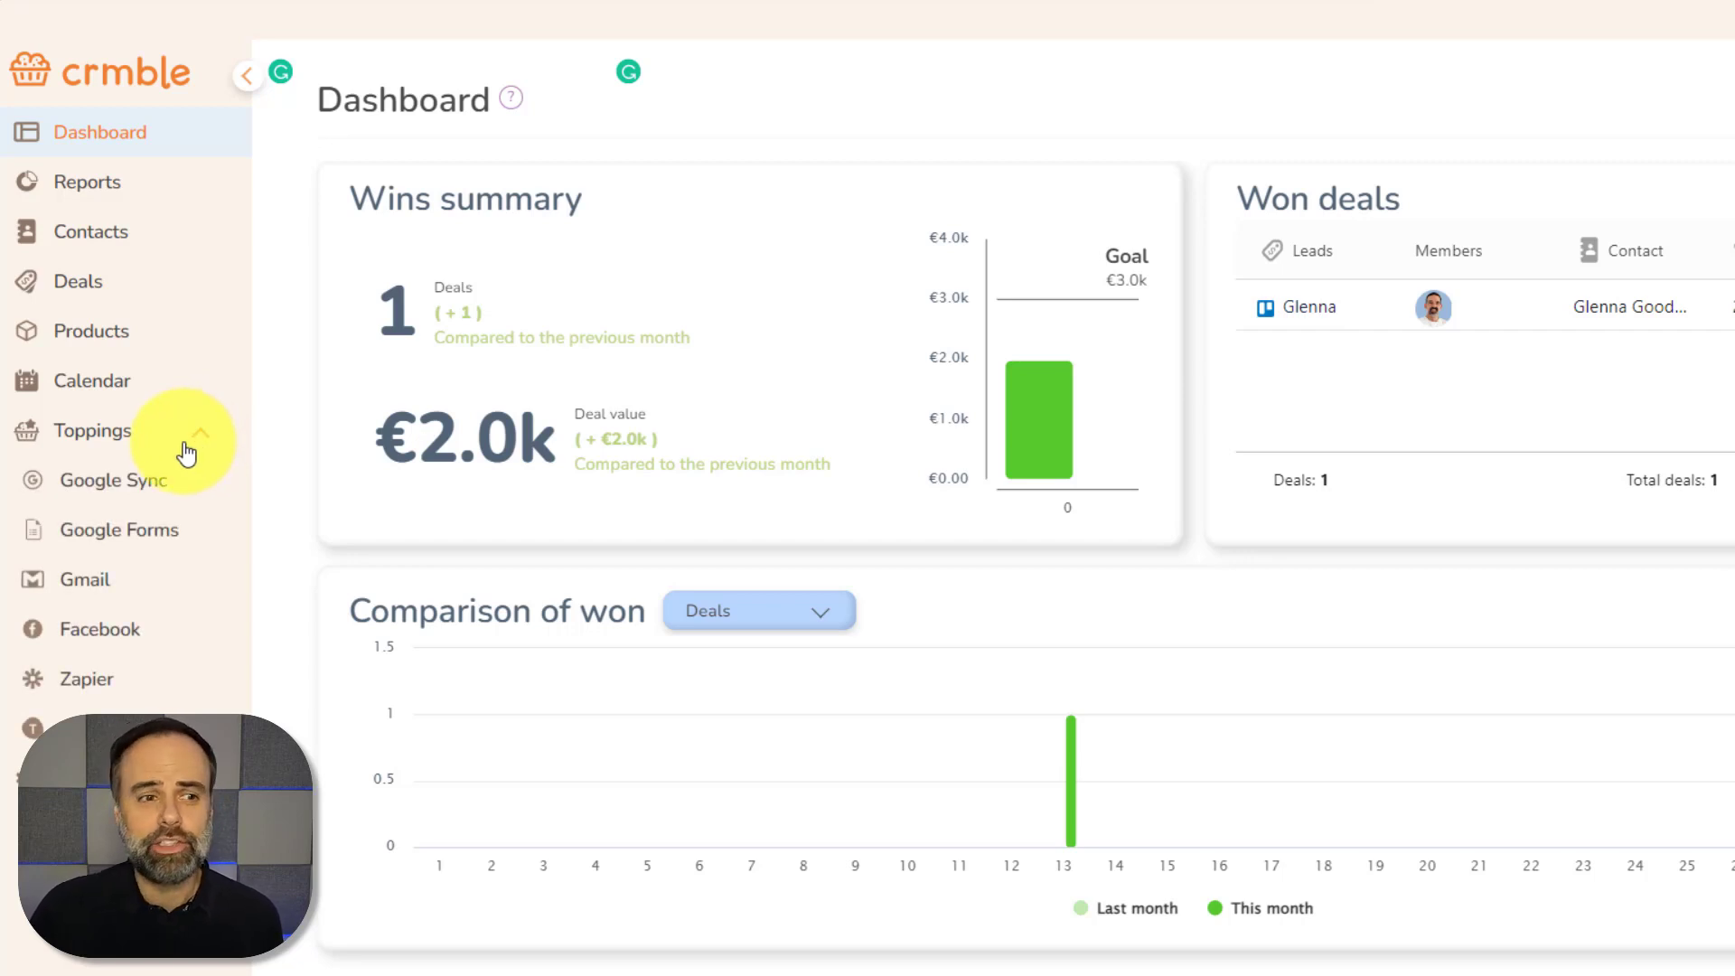
{"action": "left_click", "coordinate": [103, 542]}
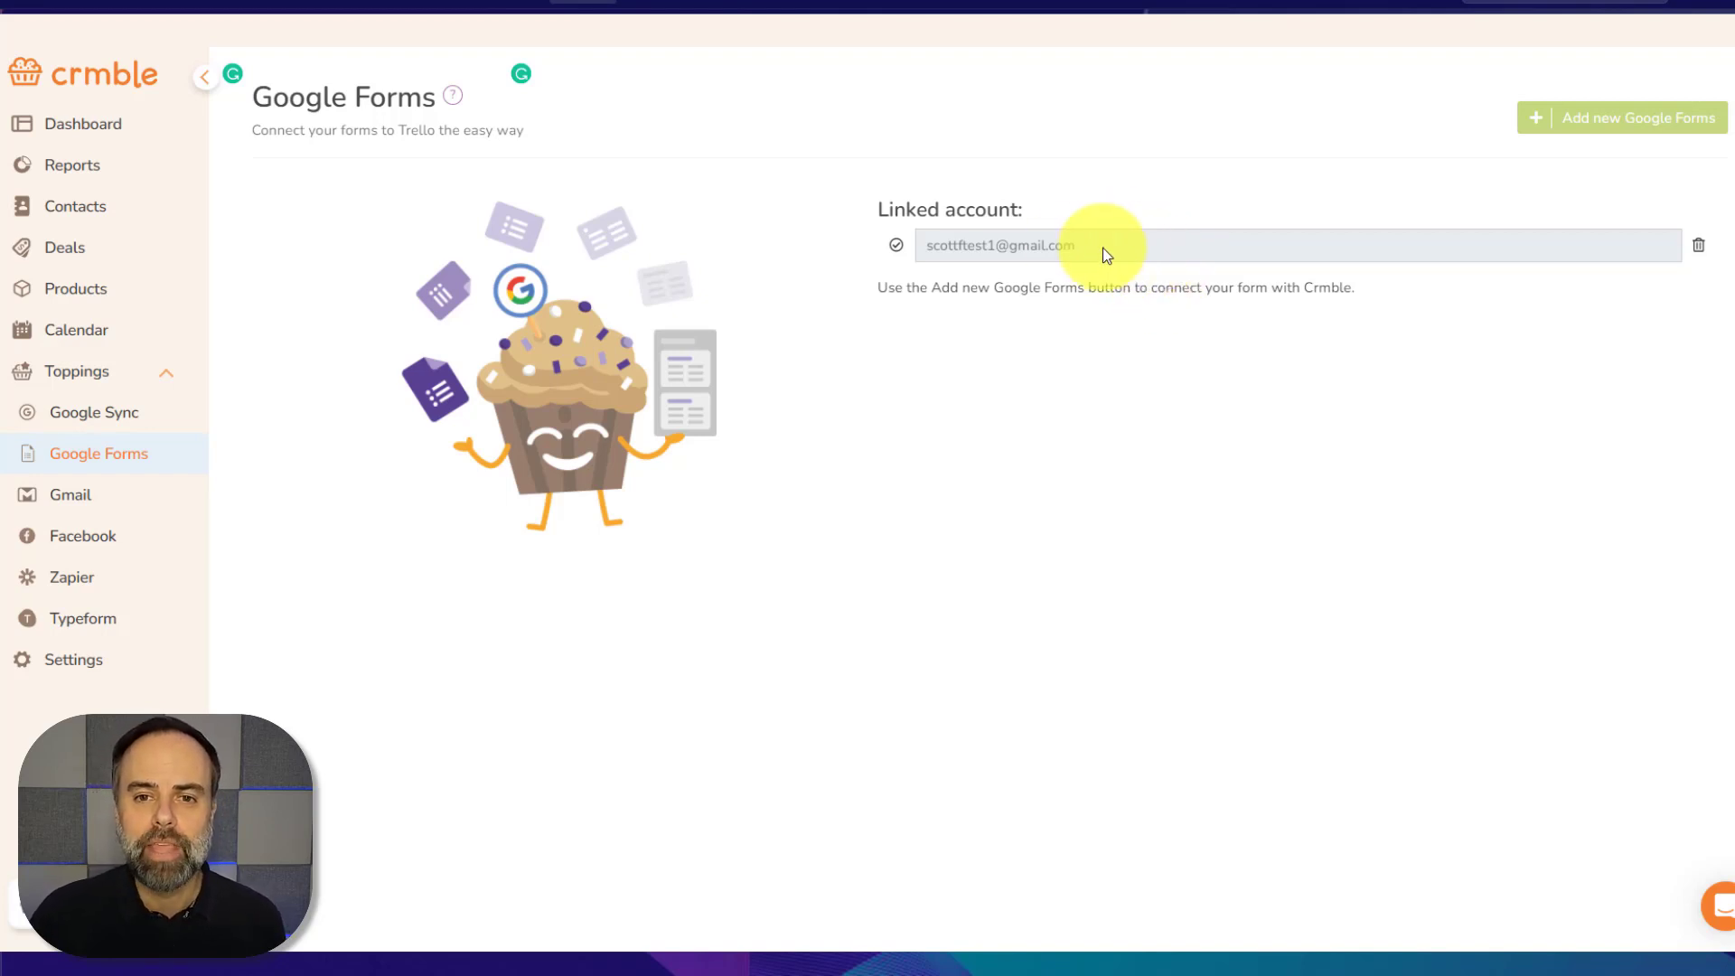
Add a new Google Form from the linked account's CRM Intake Form (Responses), sheet Form Responses 1
{"action": "left_click", "coordinate": [1608, 132]}
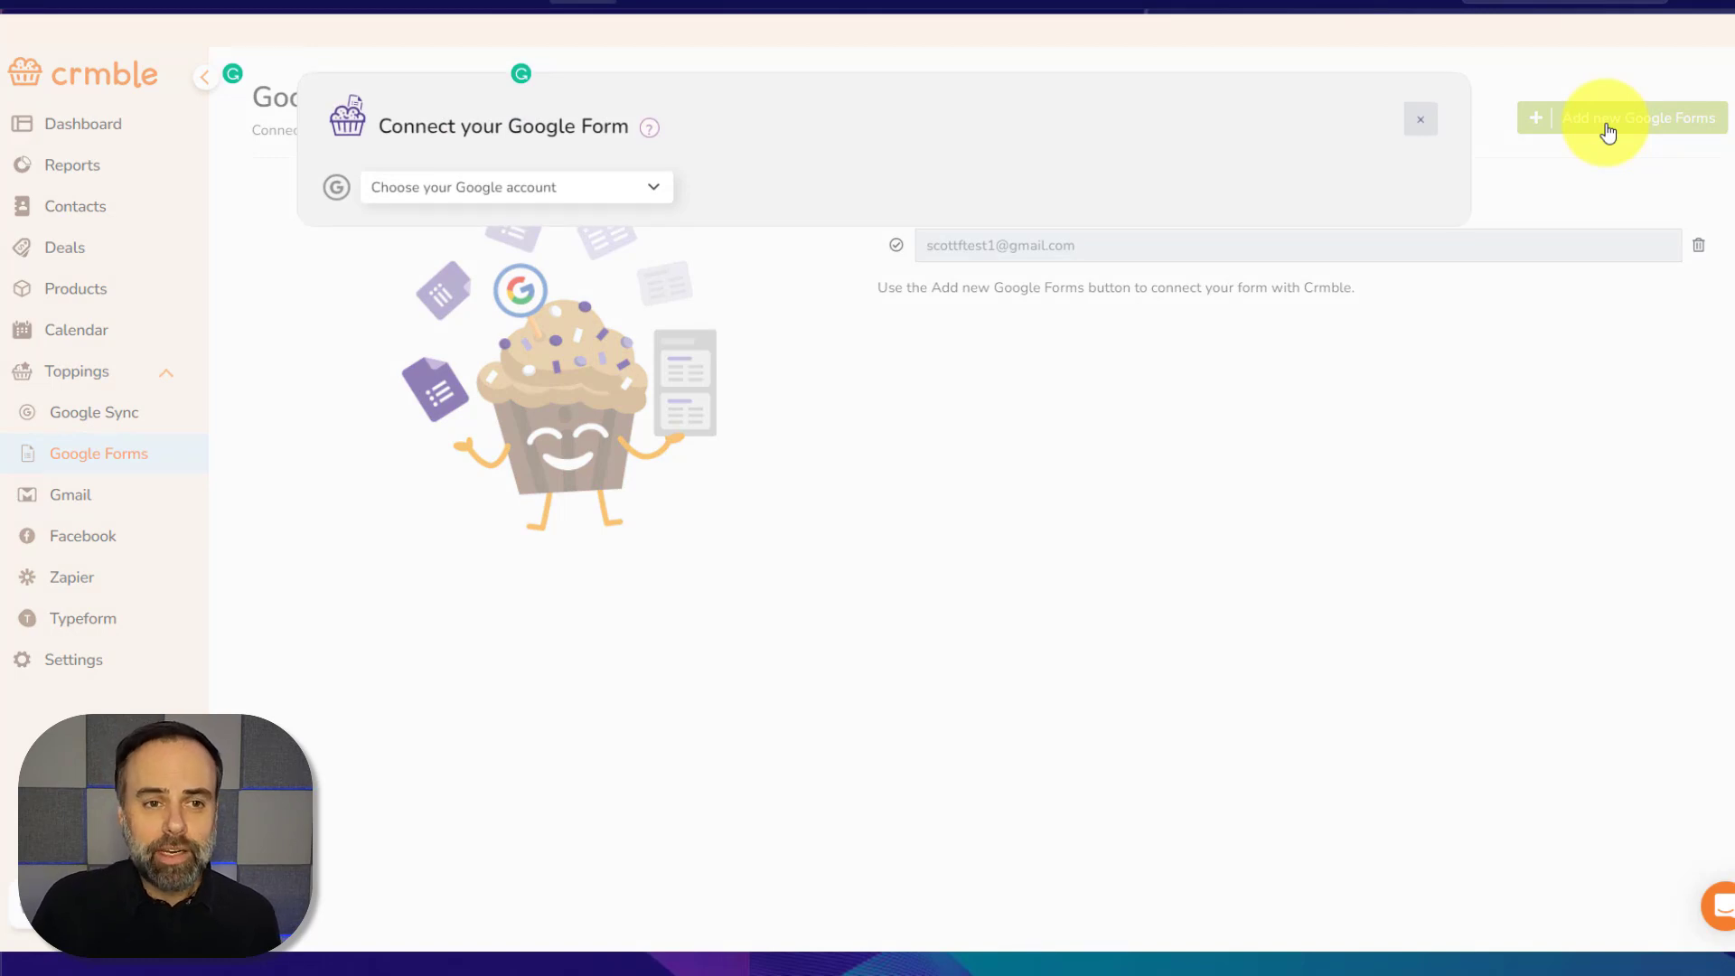
{"action": "left_click", "coordinate": [645, 189]}
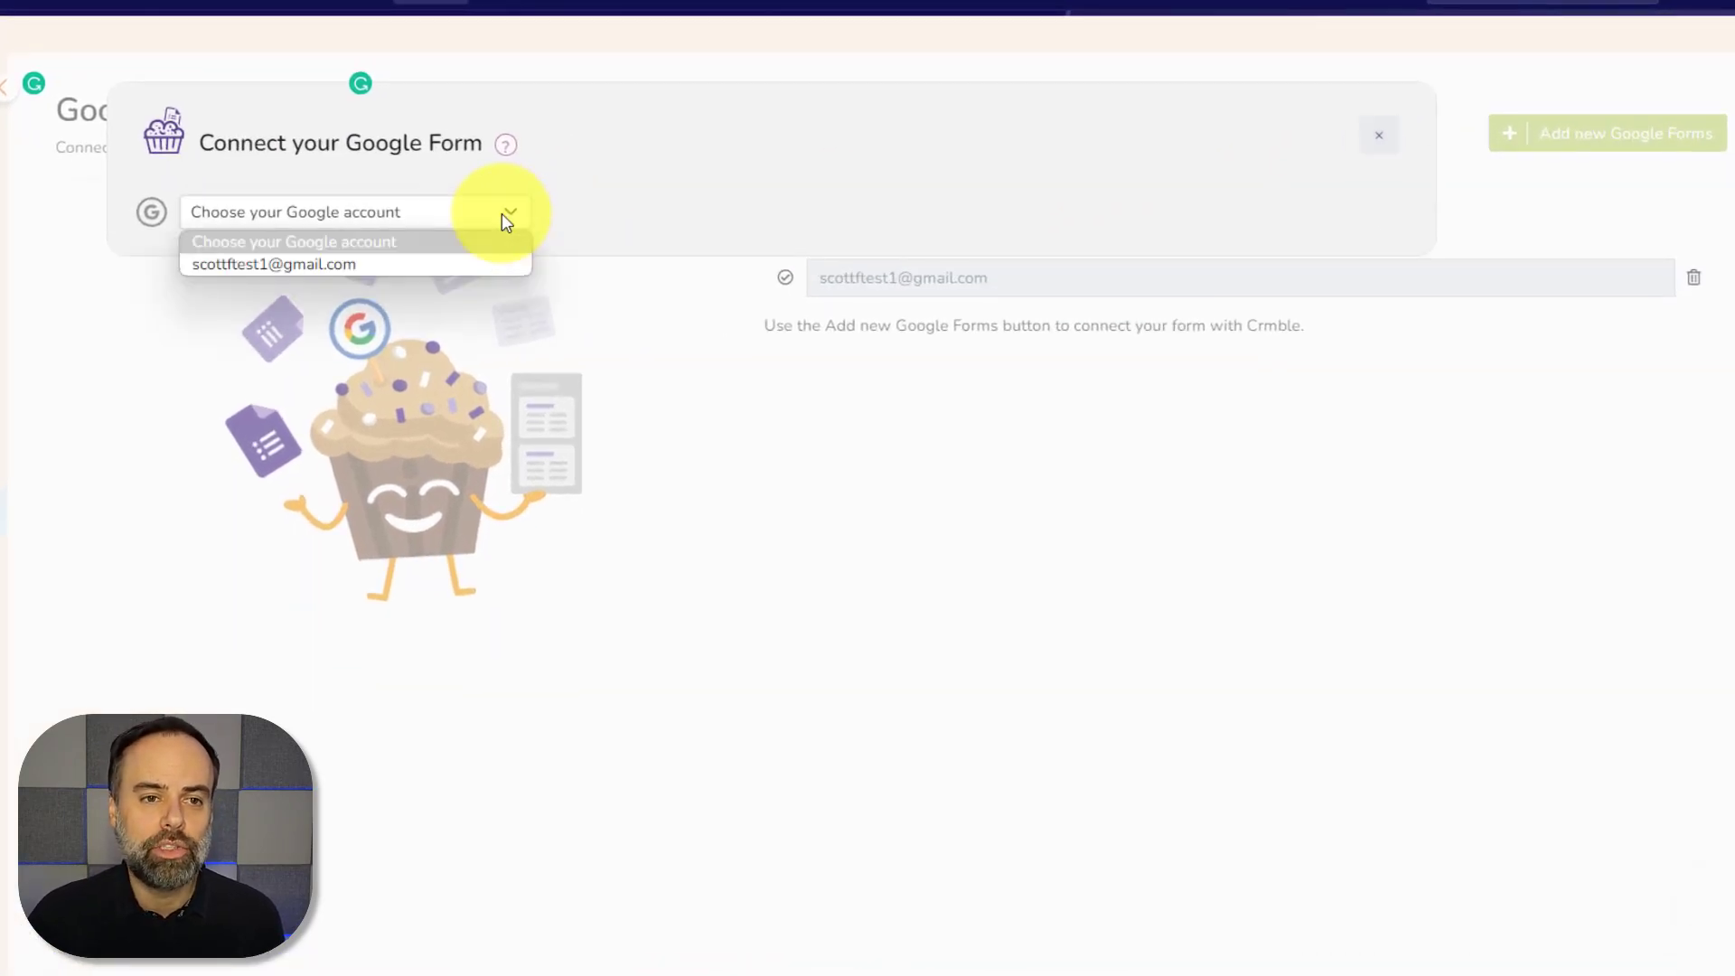
{"action": "left_click", "coordinate": [380, 264]}
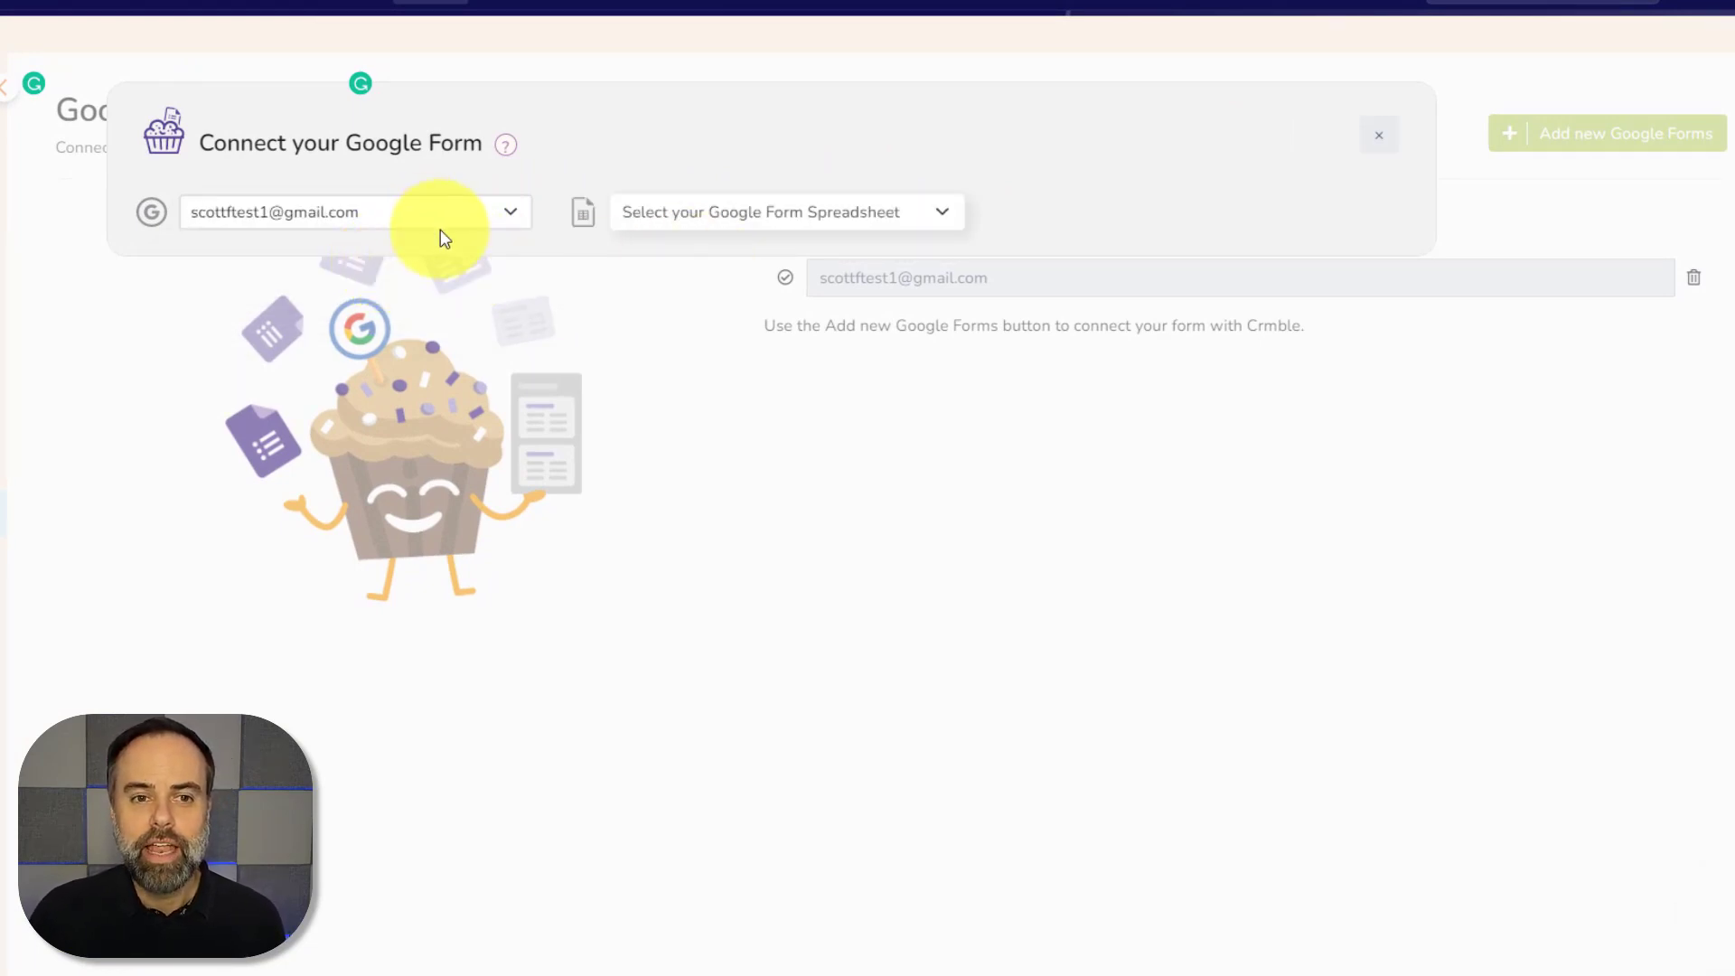
{"action": "left_click", "coordinate": [936, 217]}
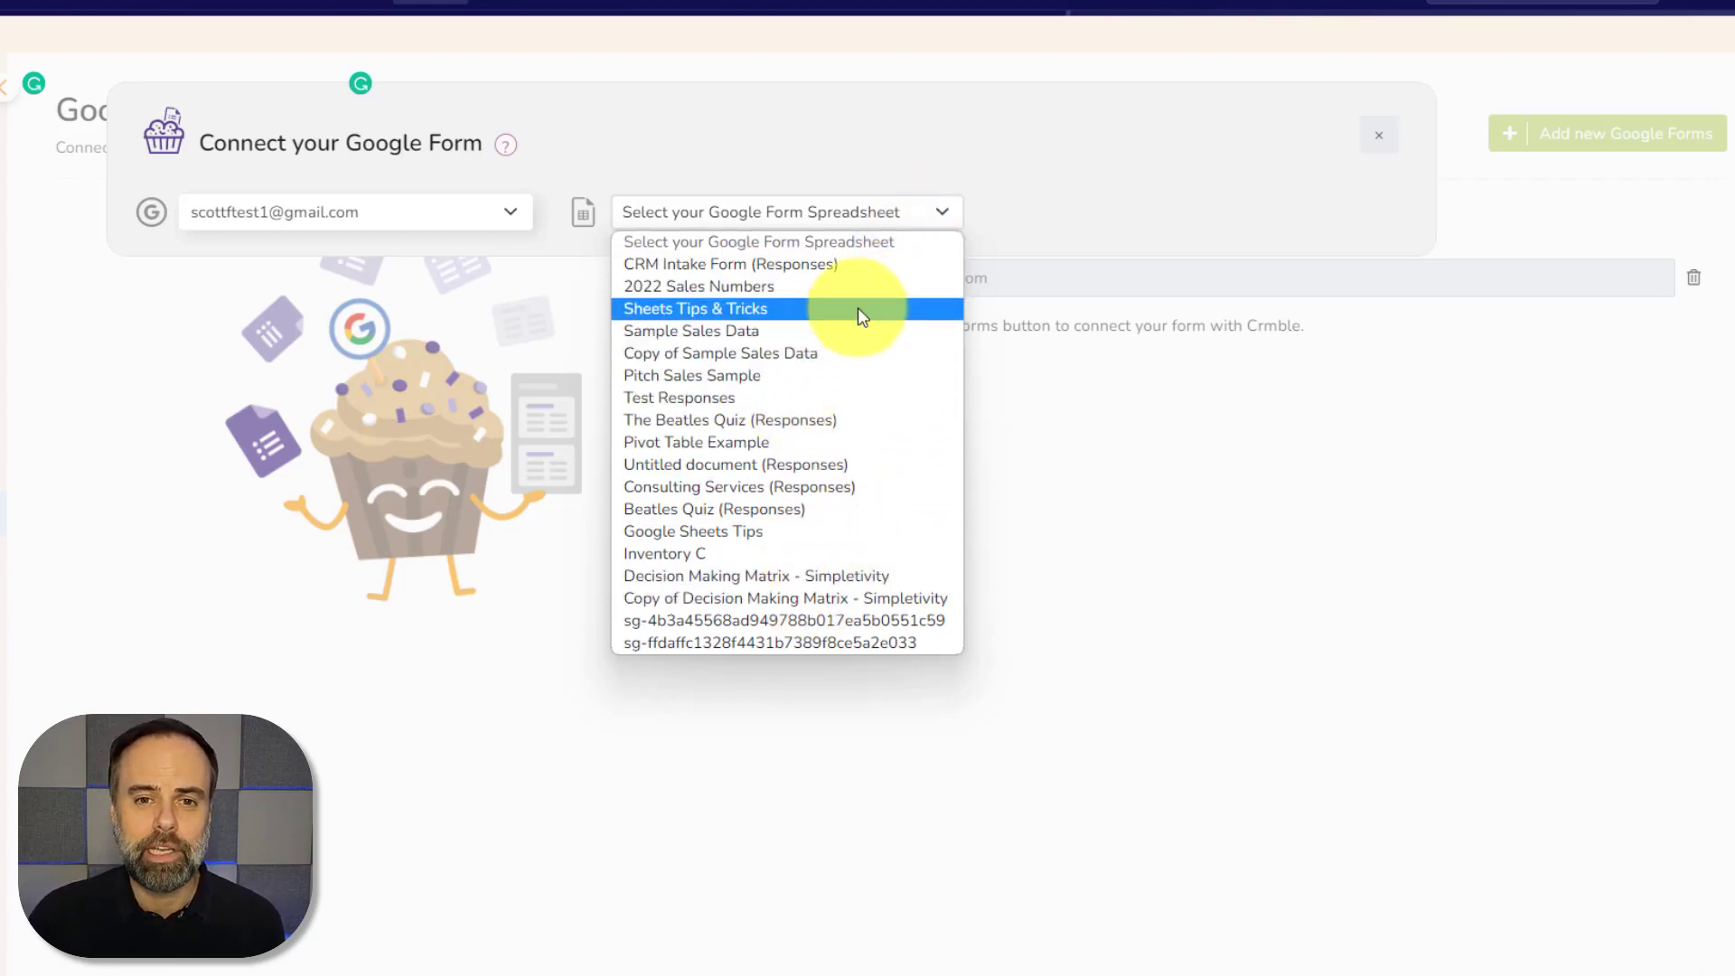
{"action": "left_click", "coordinate": [709, 268]}
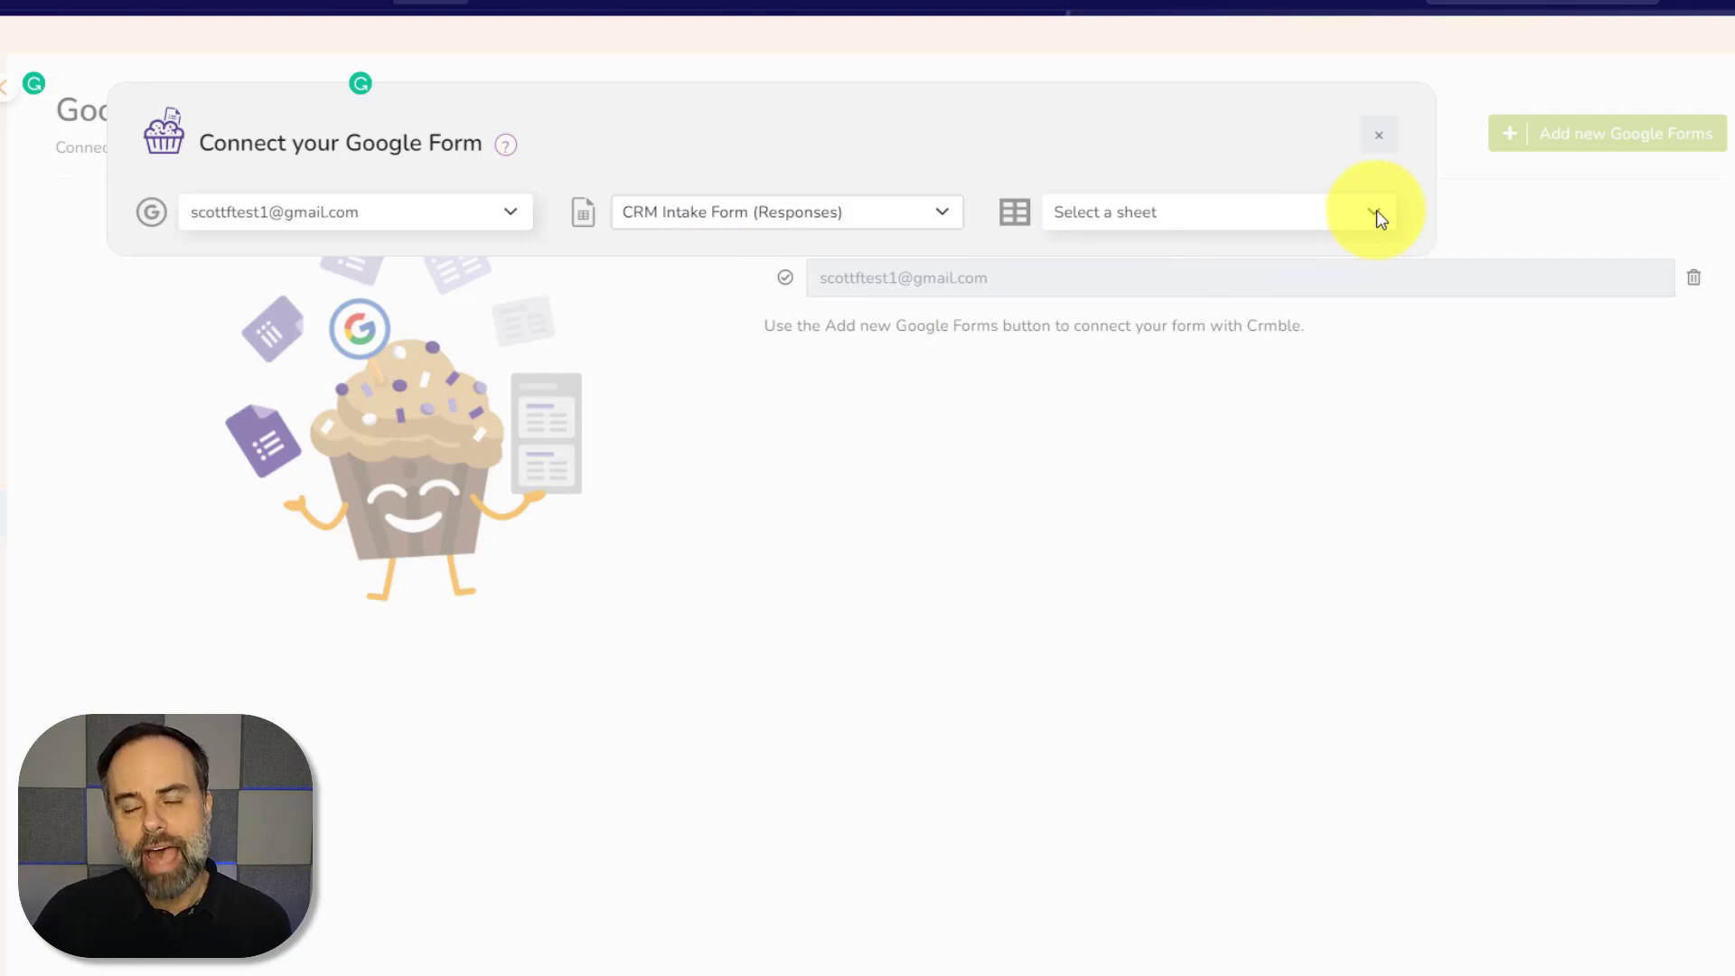
{"action": "left_click", "coordinate": [1377, 213]}
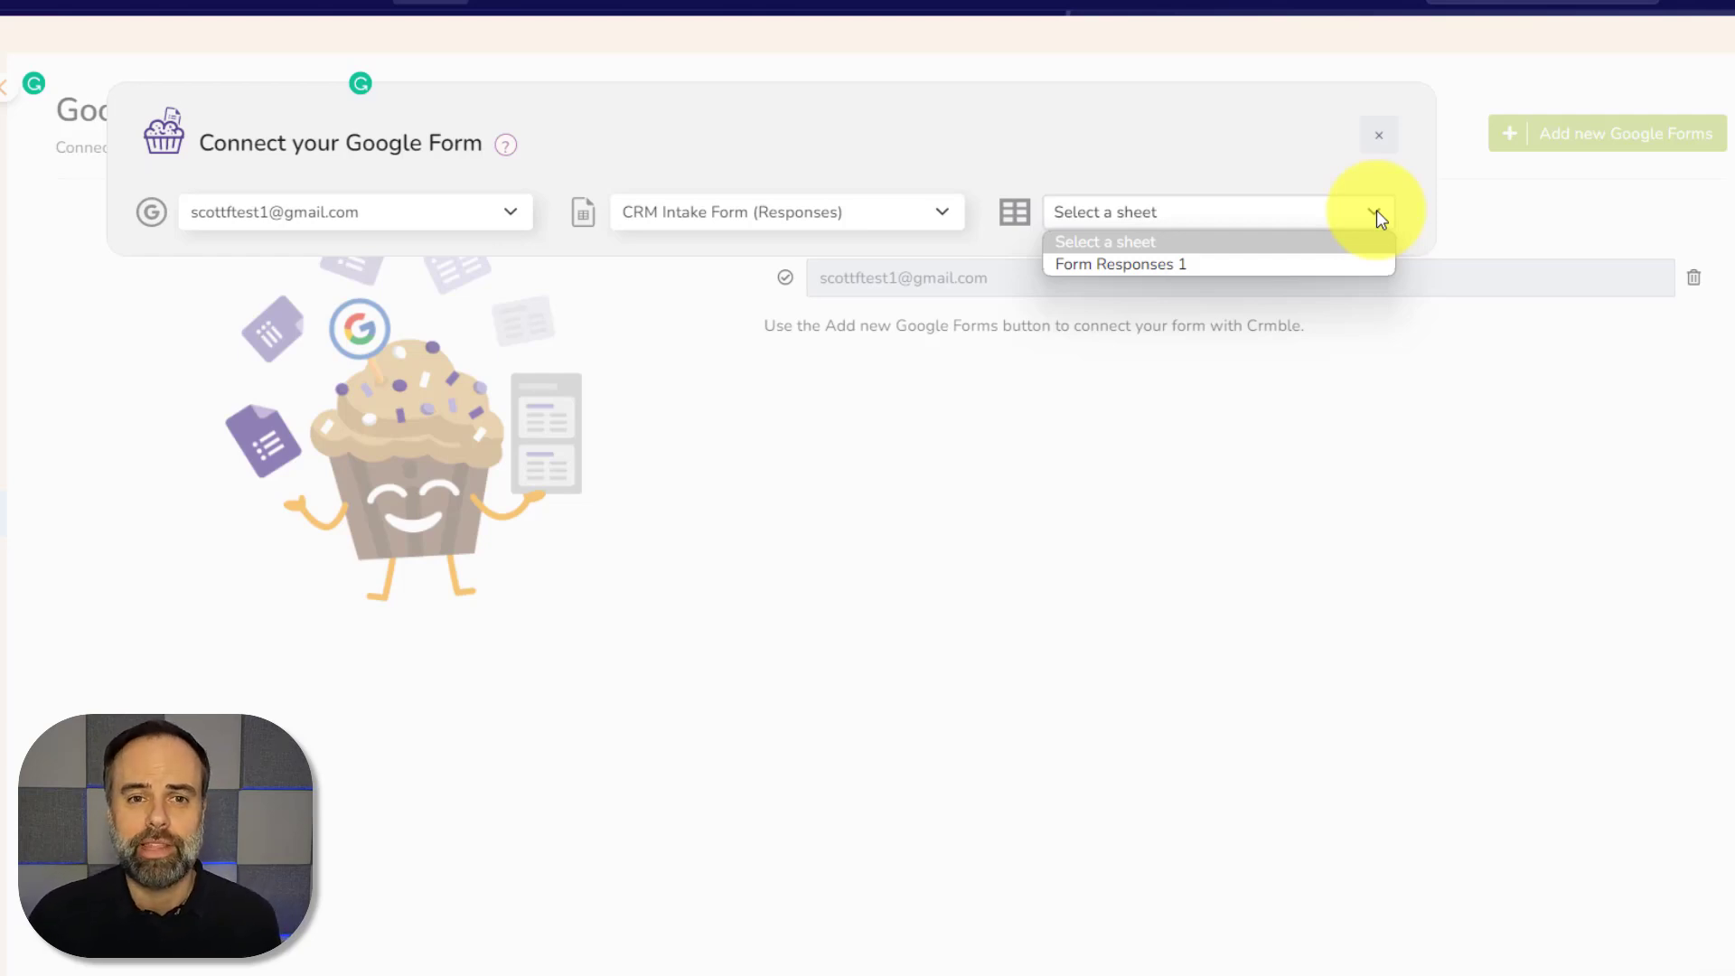
{"action": "left_click", "coordinate": [1224, 266]}
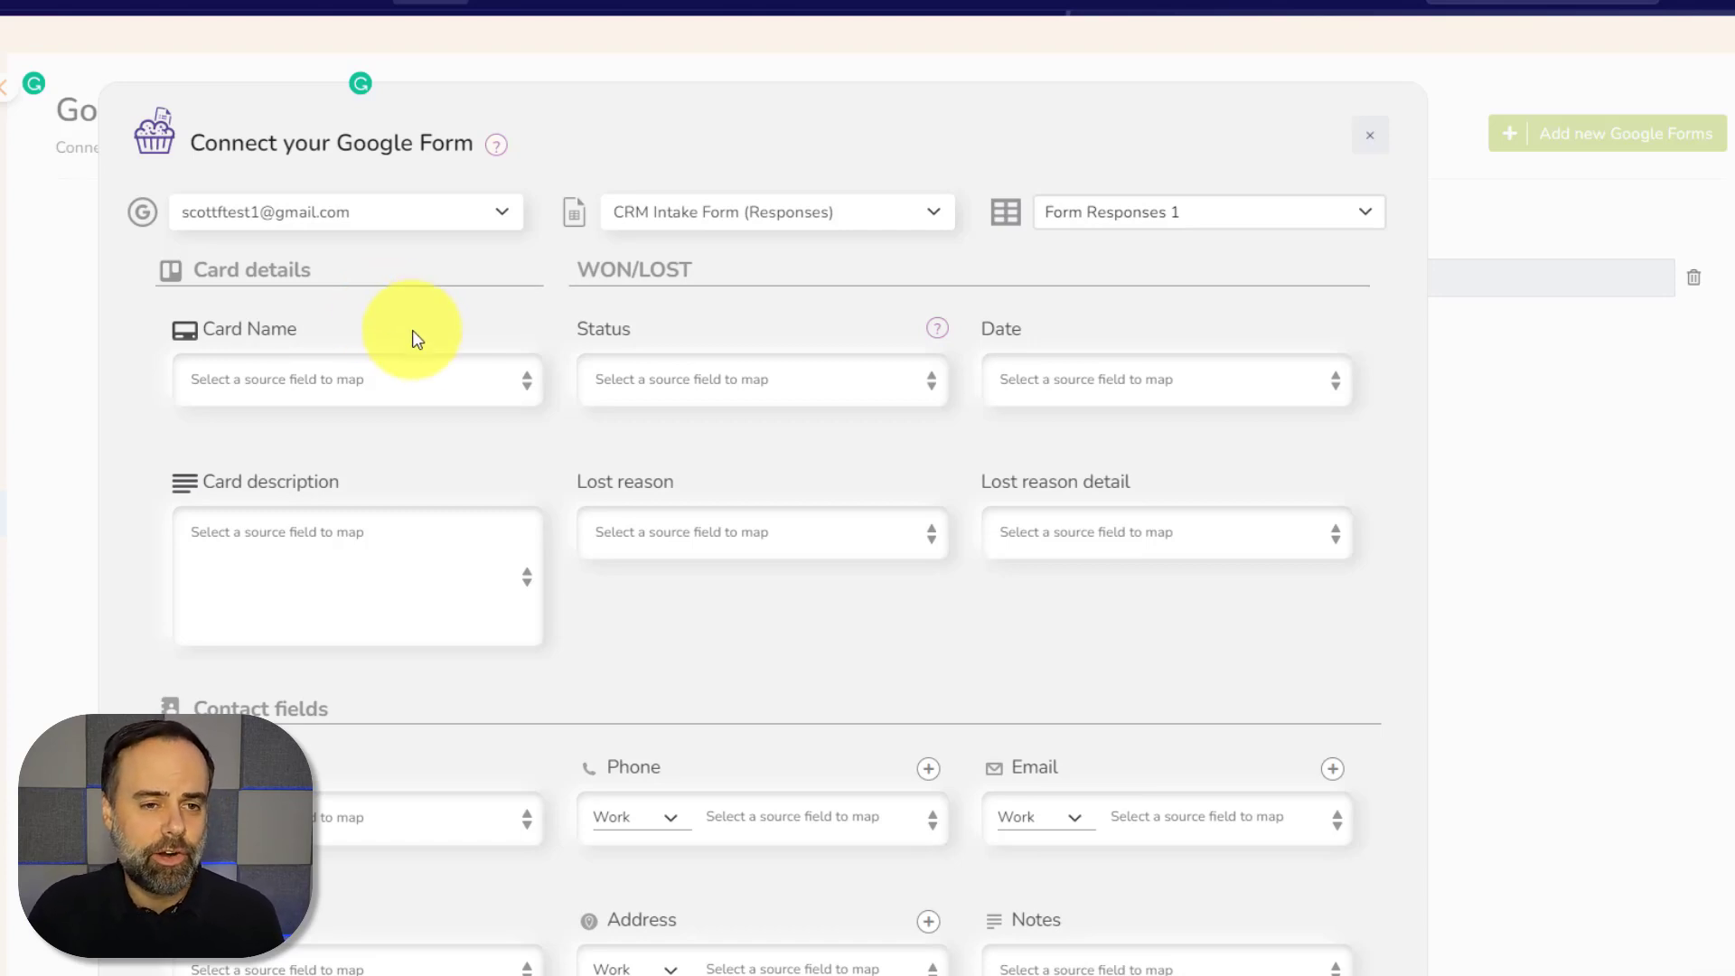
Map the card name to Name and the card description to the product question plus Comments
{"action": "left_click", "coordinate": [527, 385]}
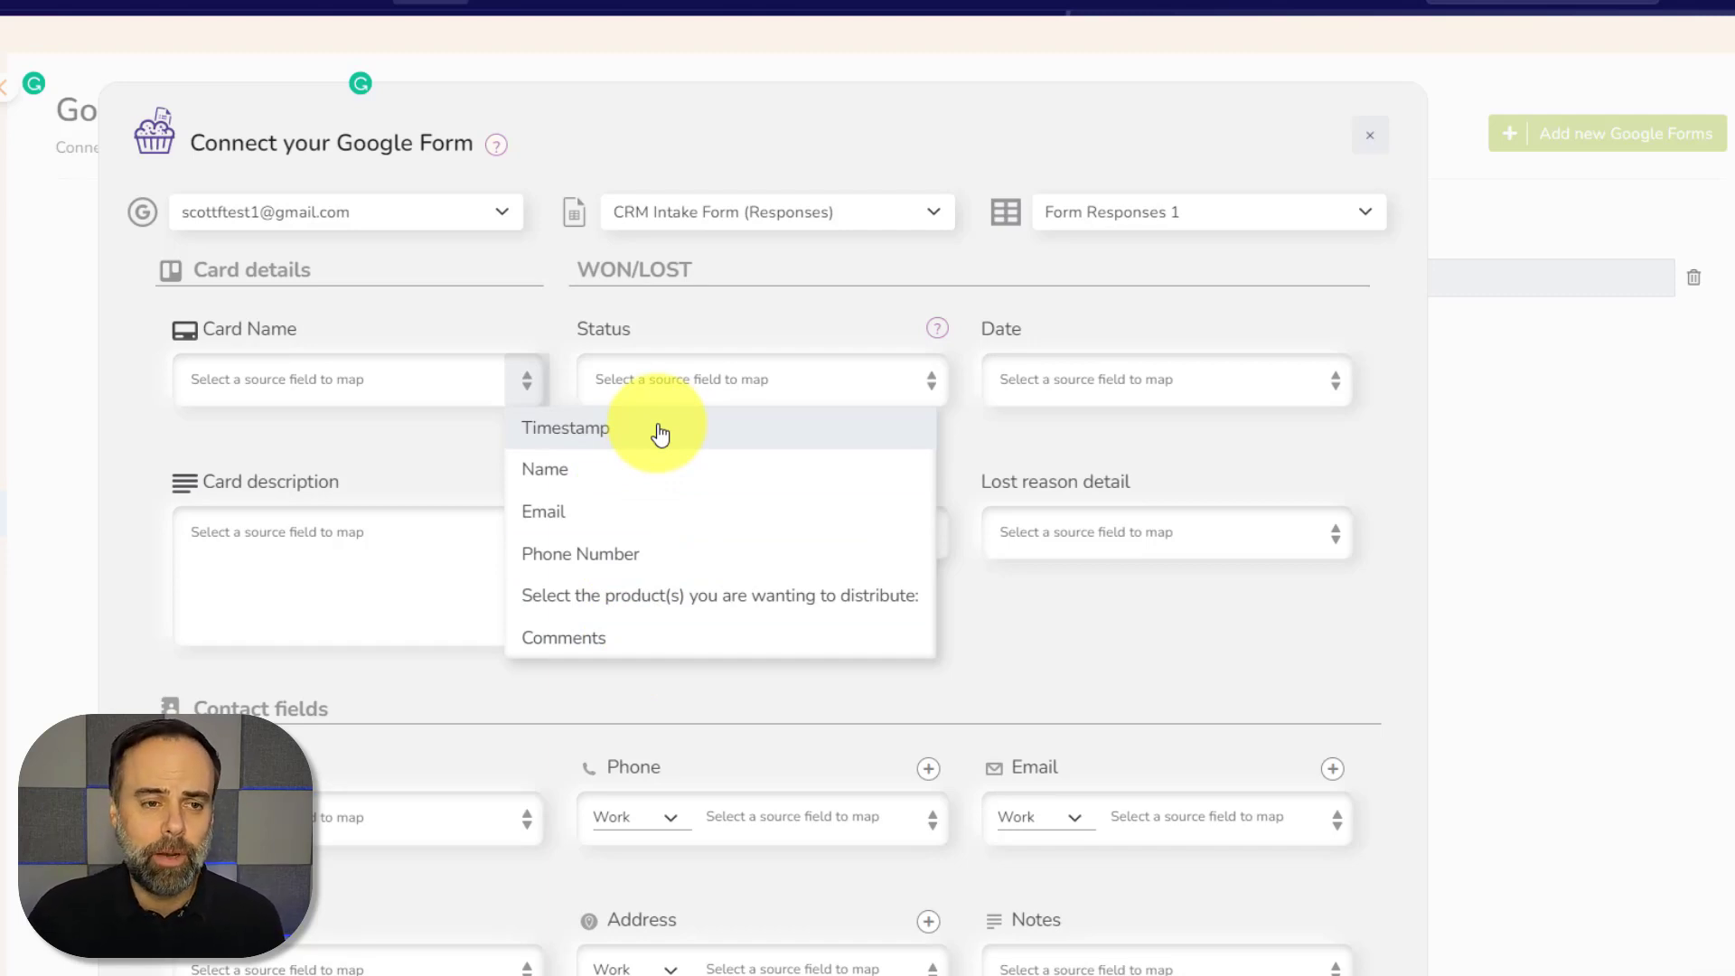
{"action": "left_click", "coordinate": [601, 479]}
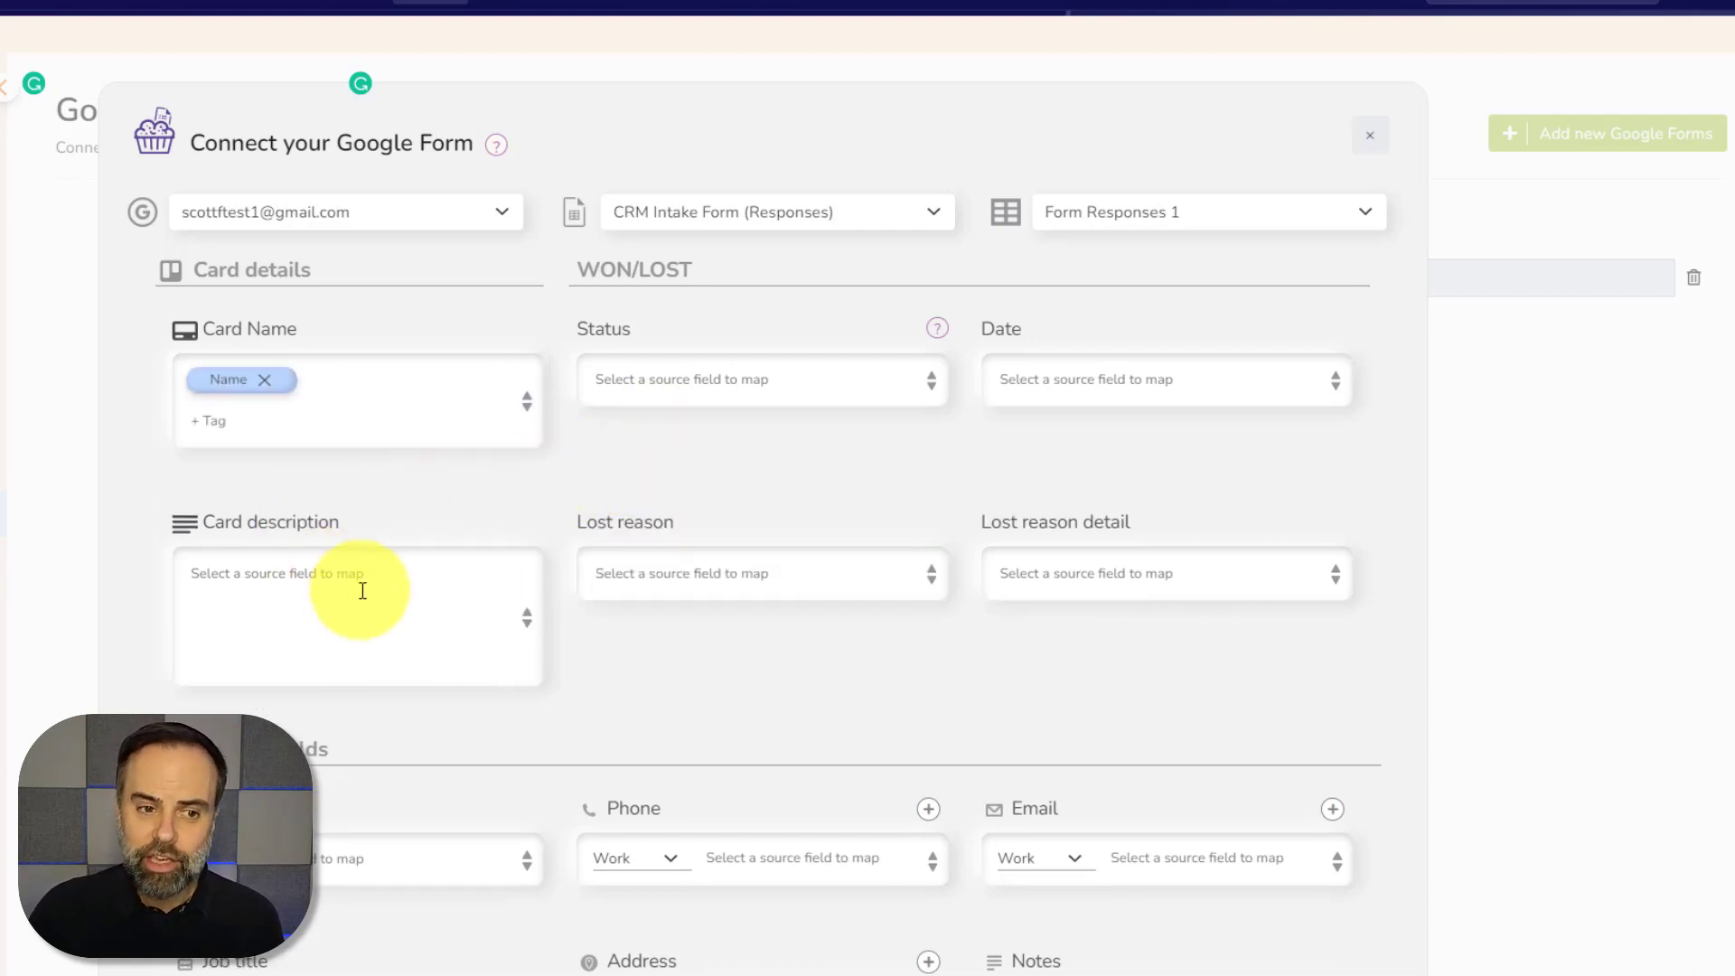
{"action": "left_click", "coordinate": [528, 624]}
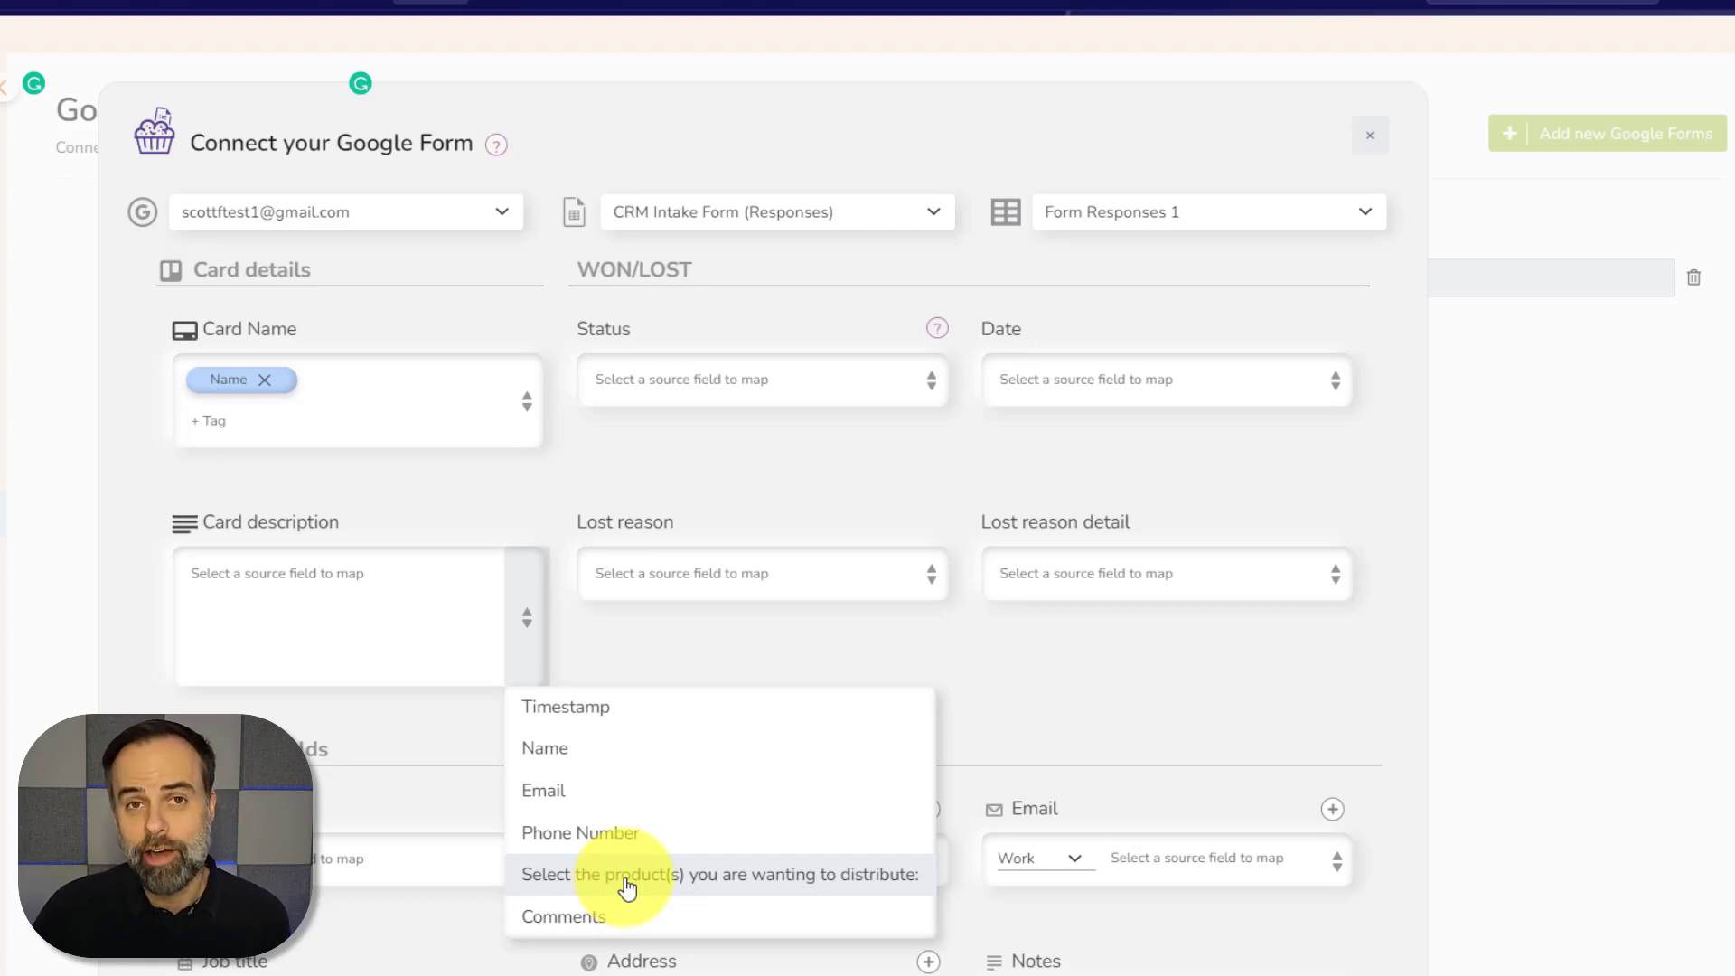
{"action": "left_click", "coordinate": [627, 875]}
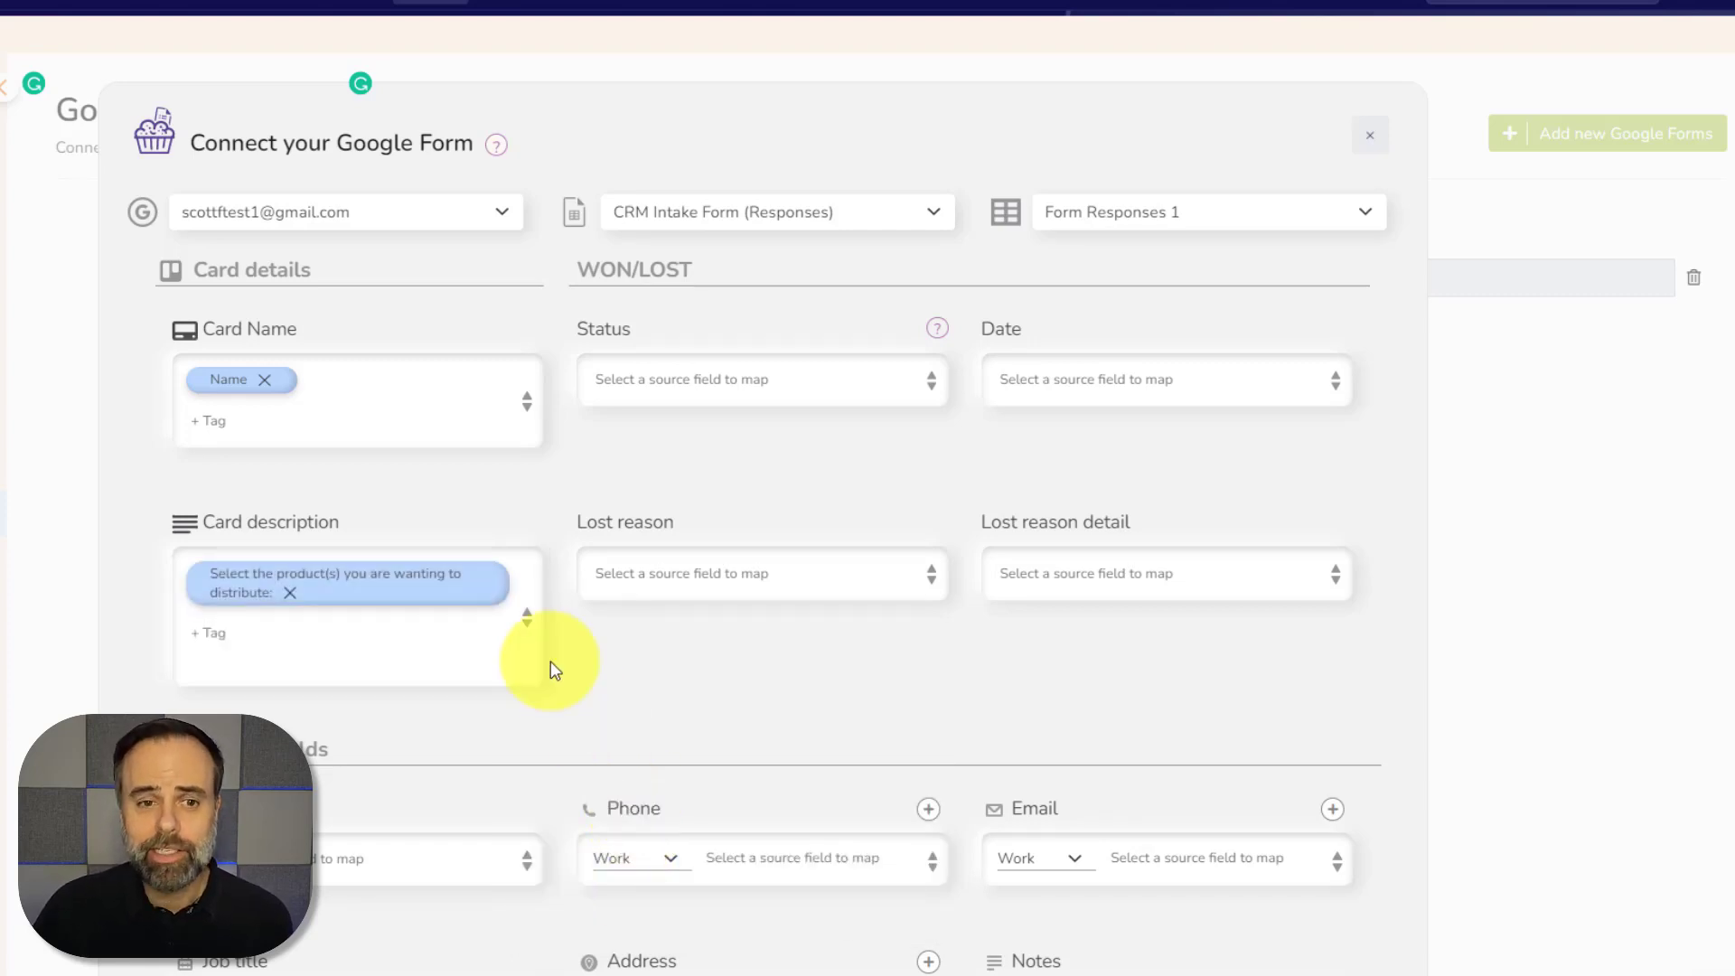
{"action": "left_click", "coordinate": [532, 624]}
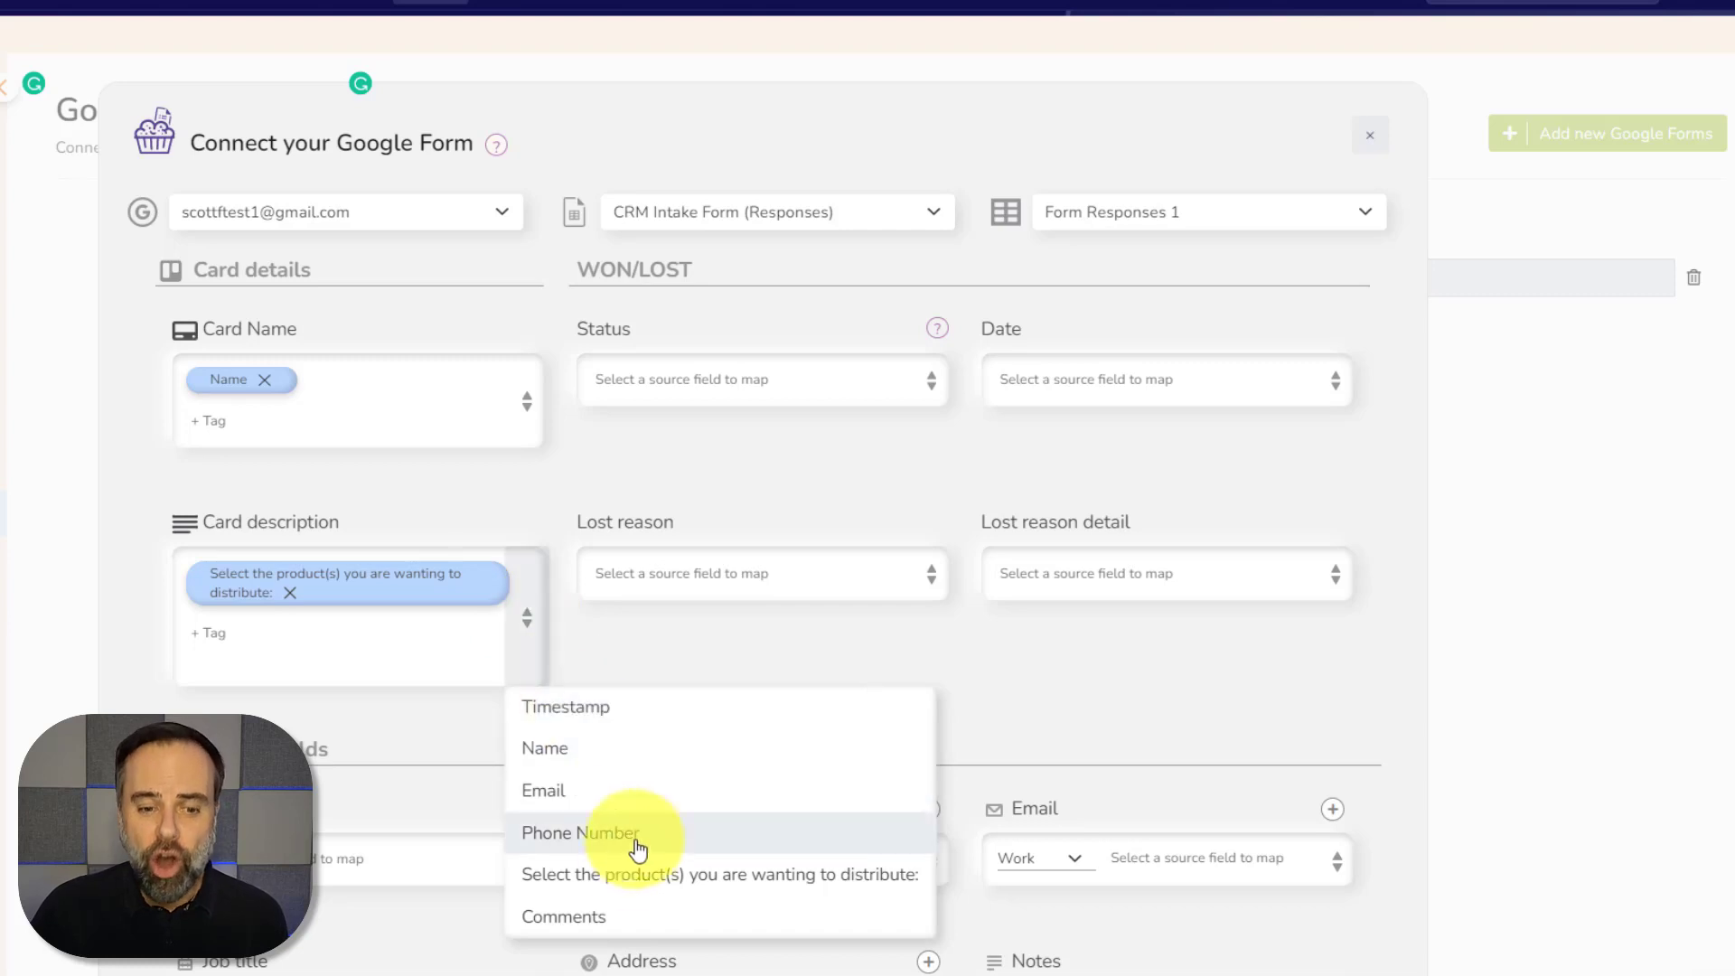
{"action": "left_click", "coordinate": [653, 916]}
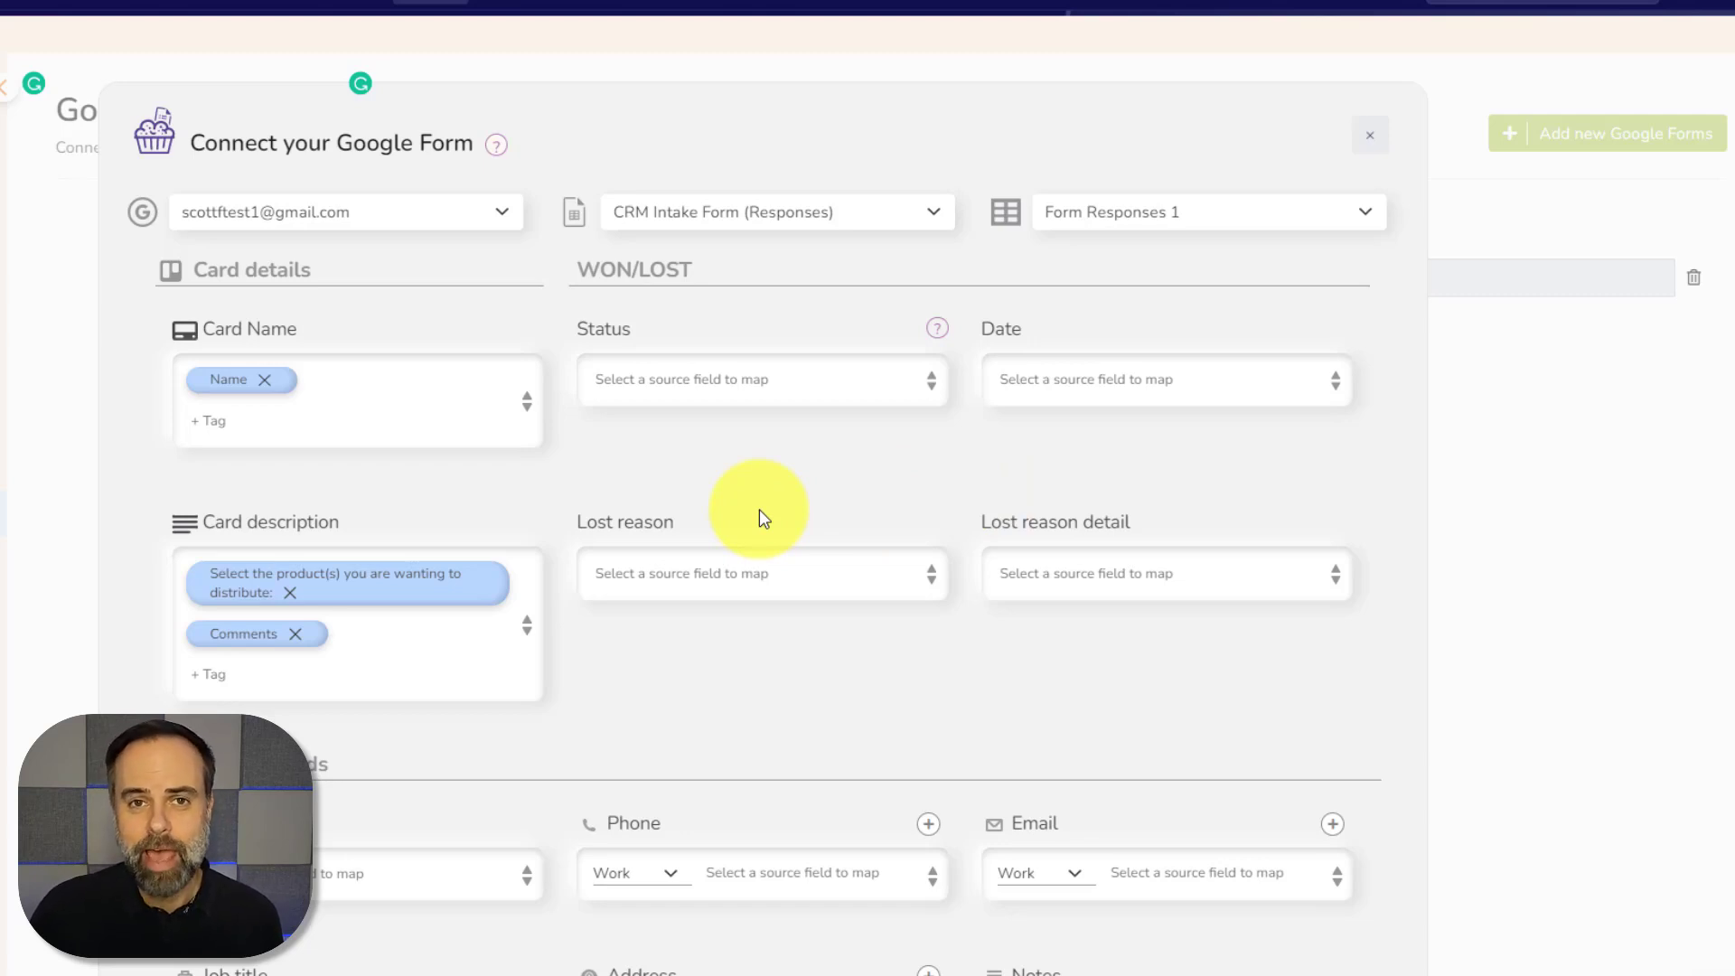
{"action": "scroll", "coordinate": [747, 506], "scroll_direction": "down", "scroll_amount": 5}
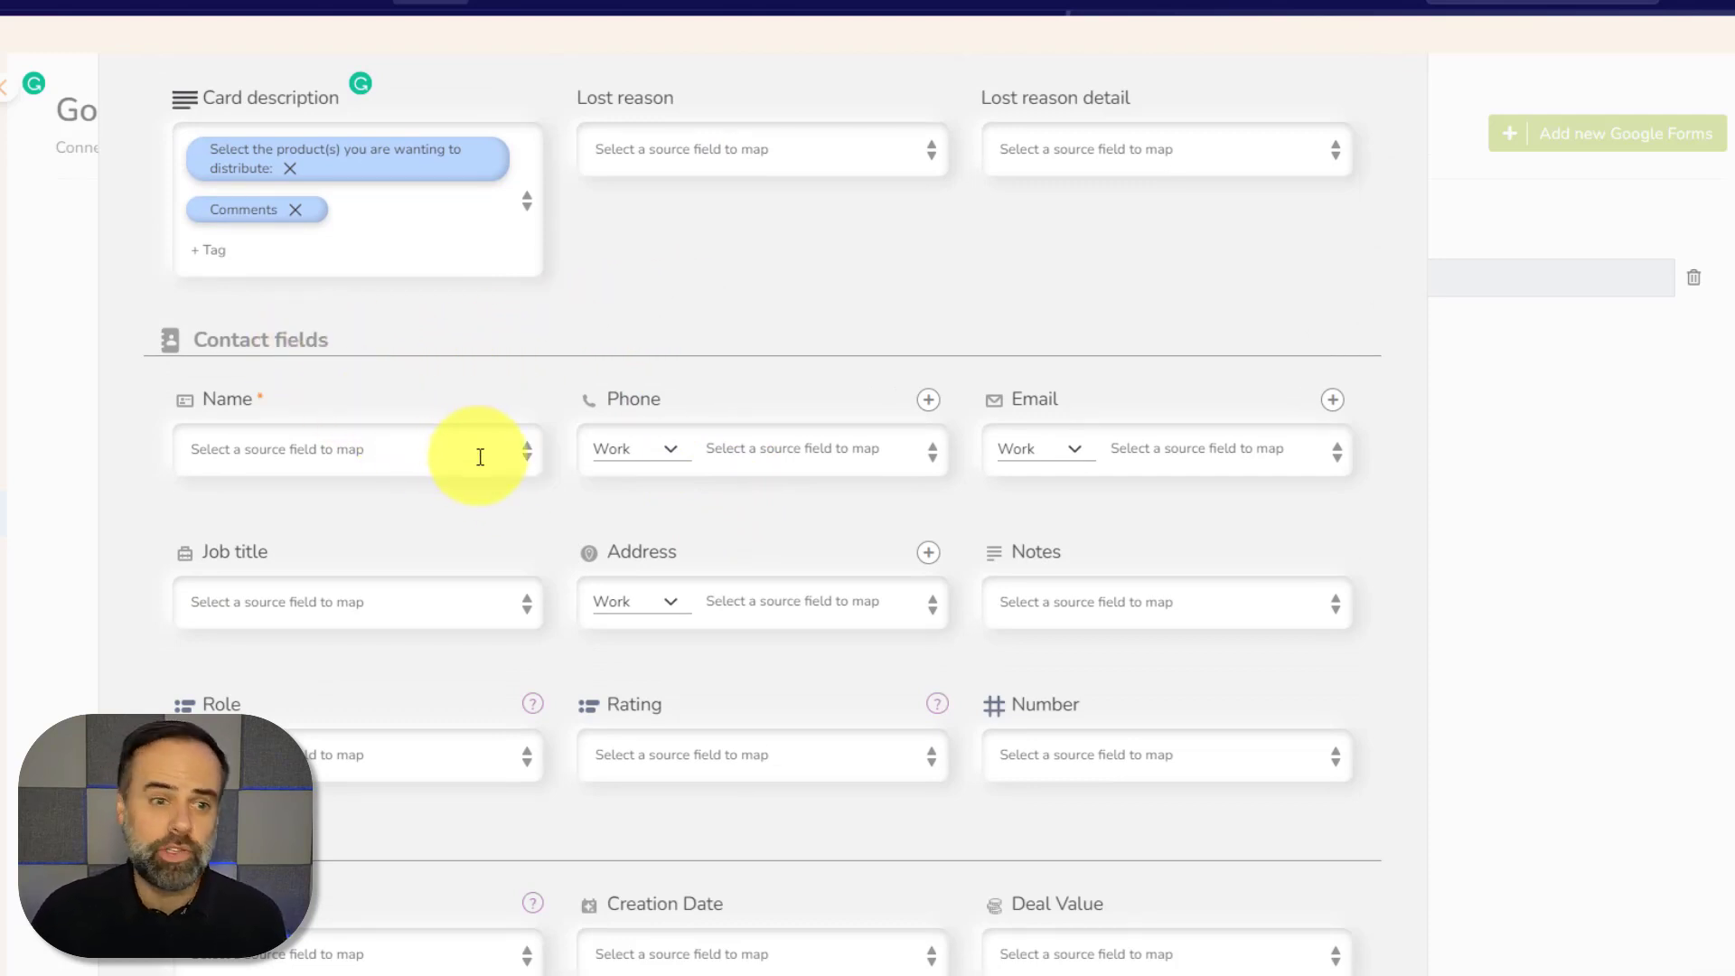
Map contact Name to Name, Phone to Phone Number, and Email to Email
{"action": "left_click", "coordinate": [525, 456]}
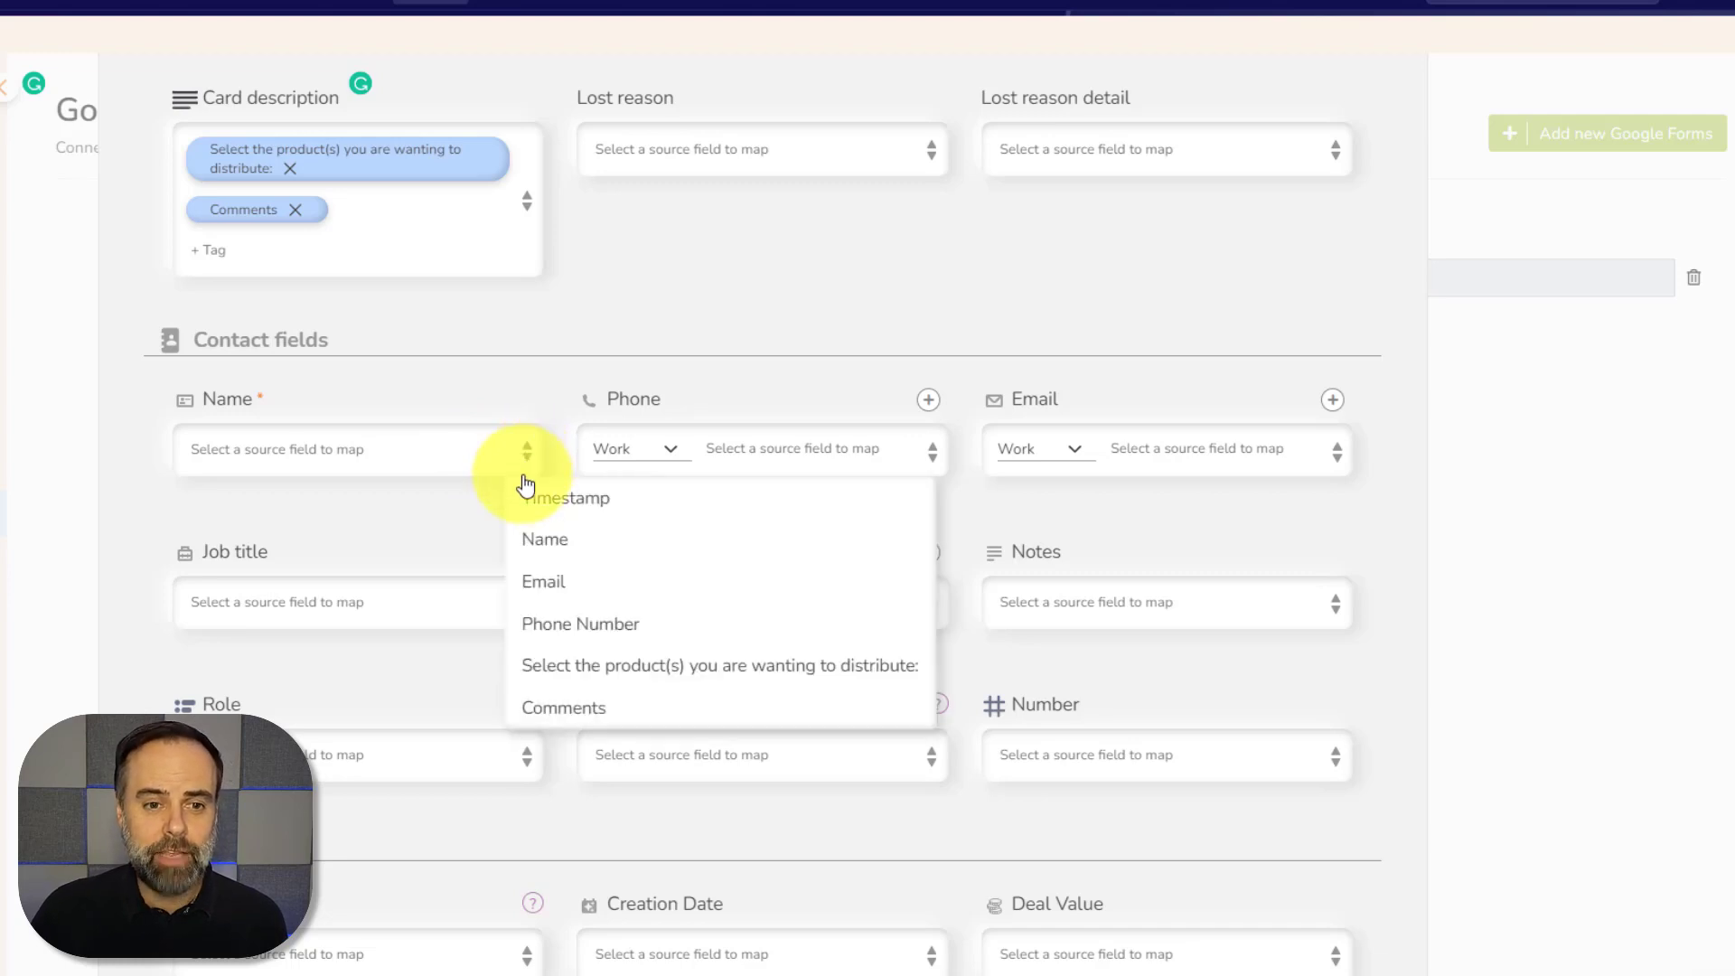
{"action": "left_click", "coordinate": [568, 540]}
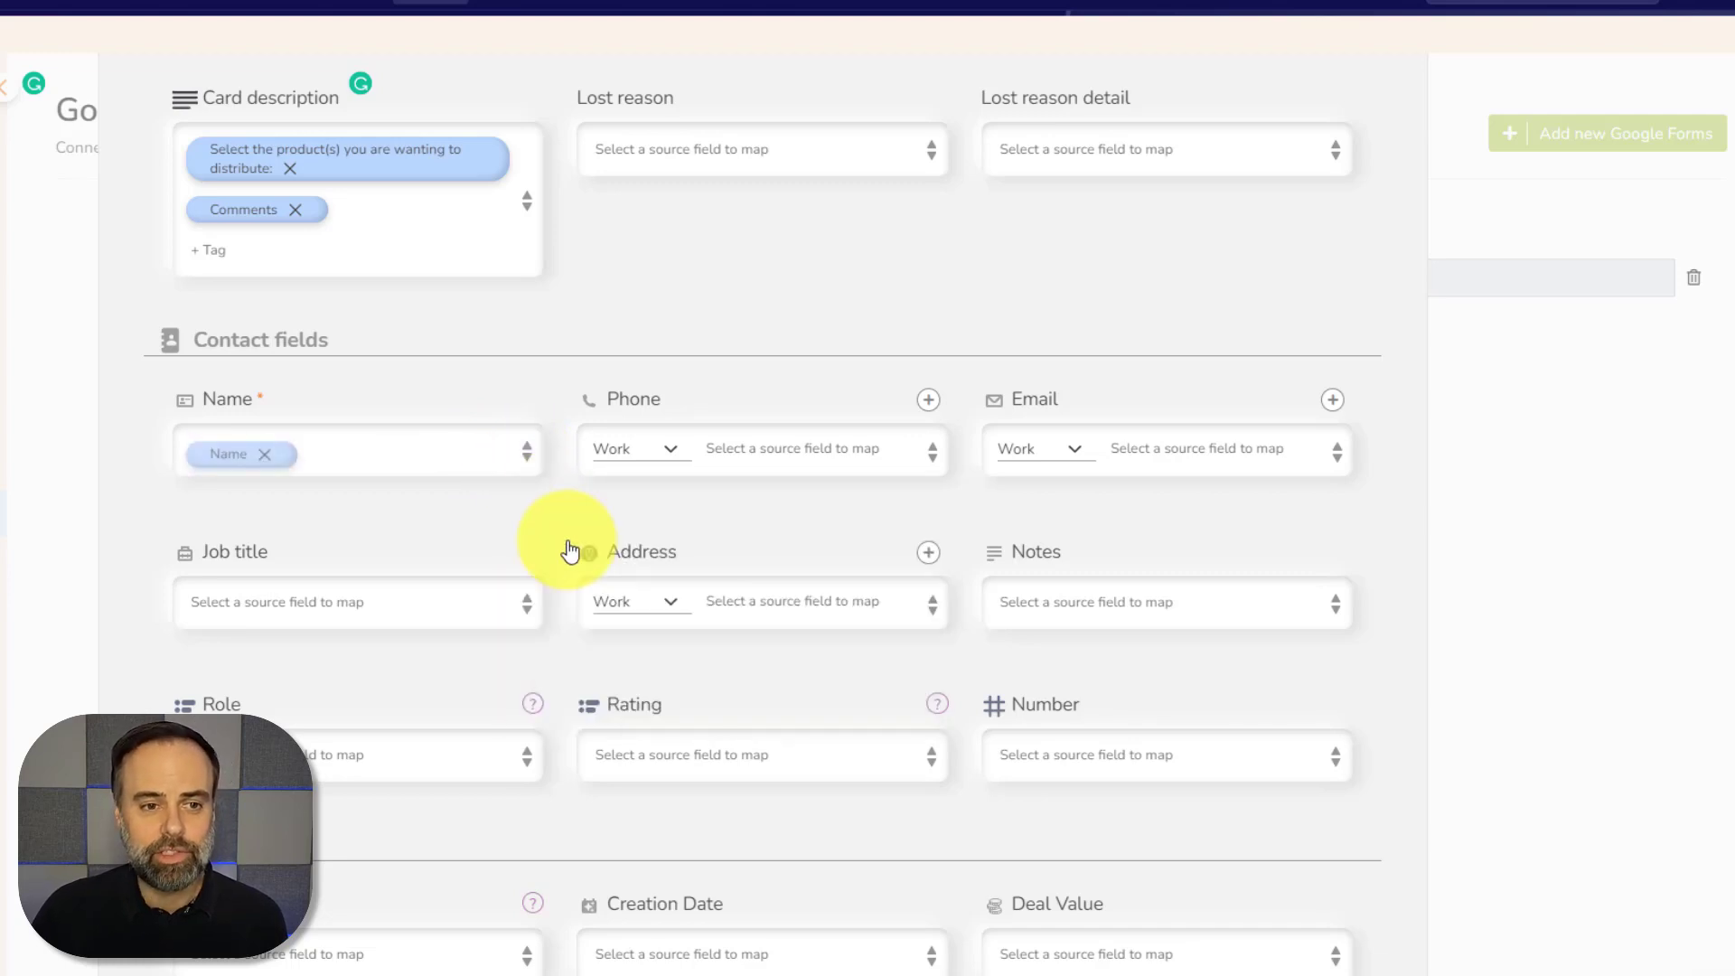
{"action": "left_click", "coordinate": [928, 452]}
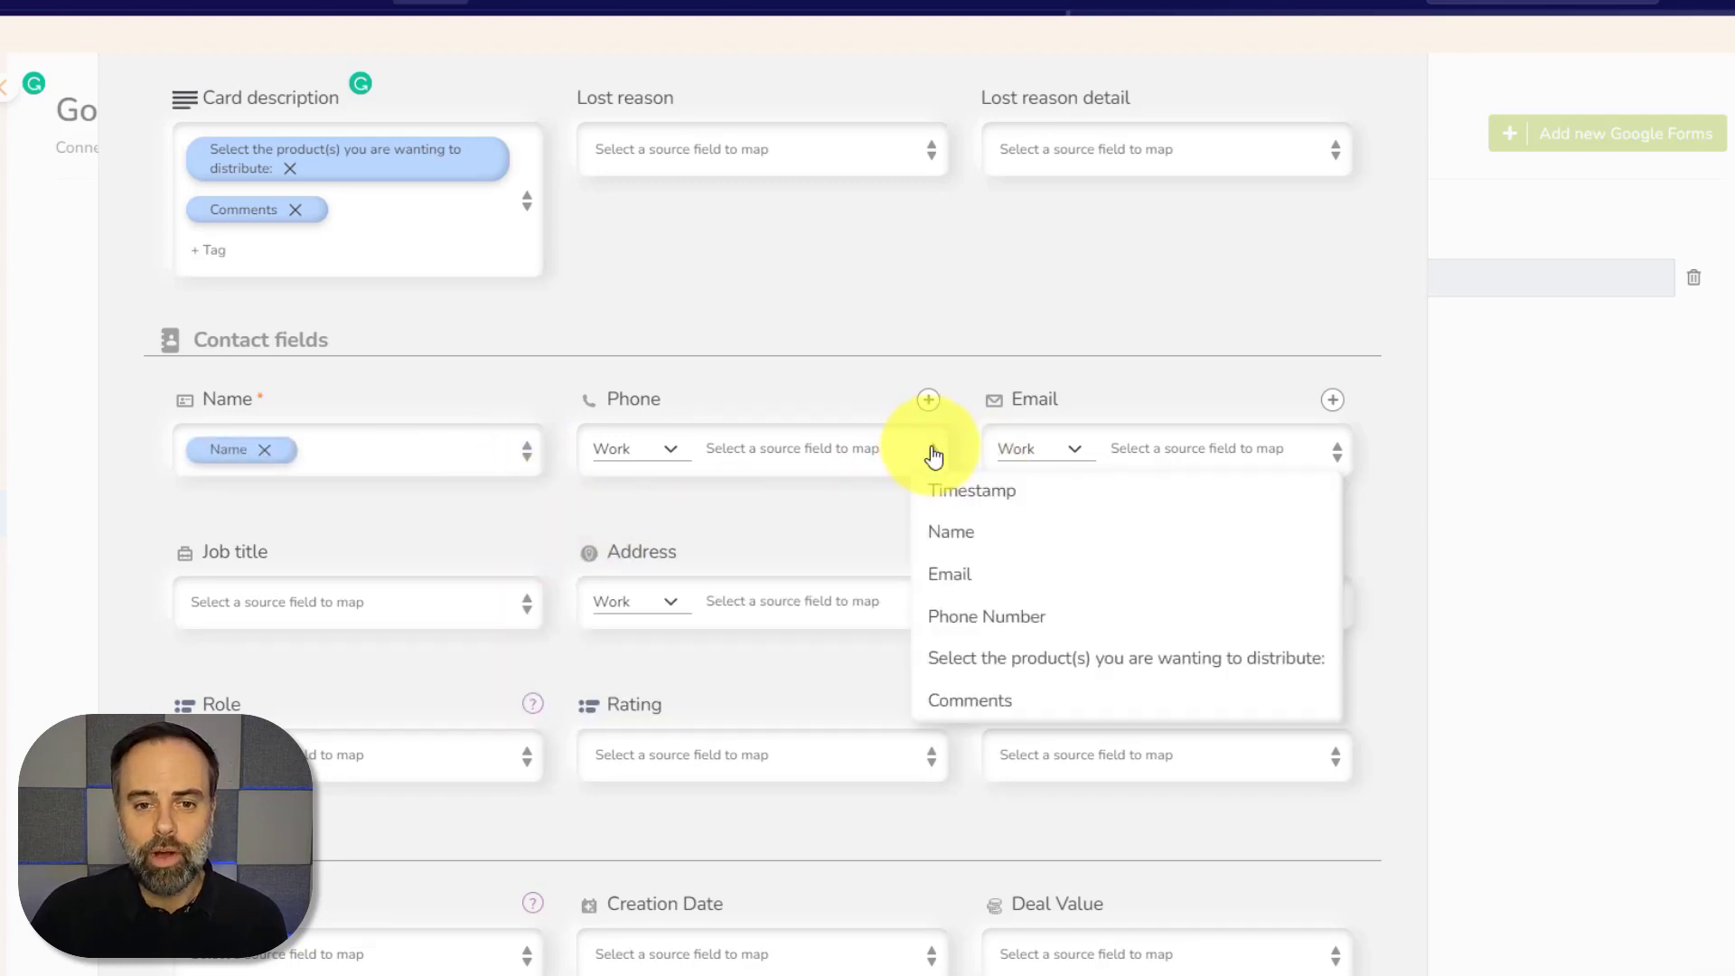
{"action": "left_click", "coordinate": [982, 617]}
{"action": "left_click", "coordinate": [1339, 465]}
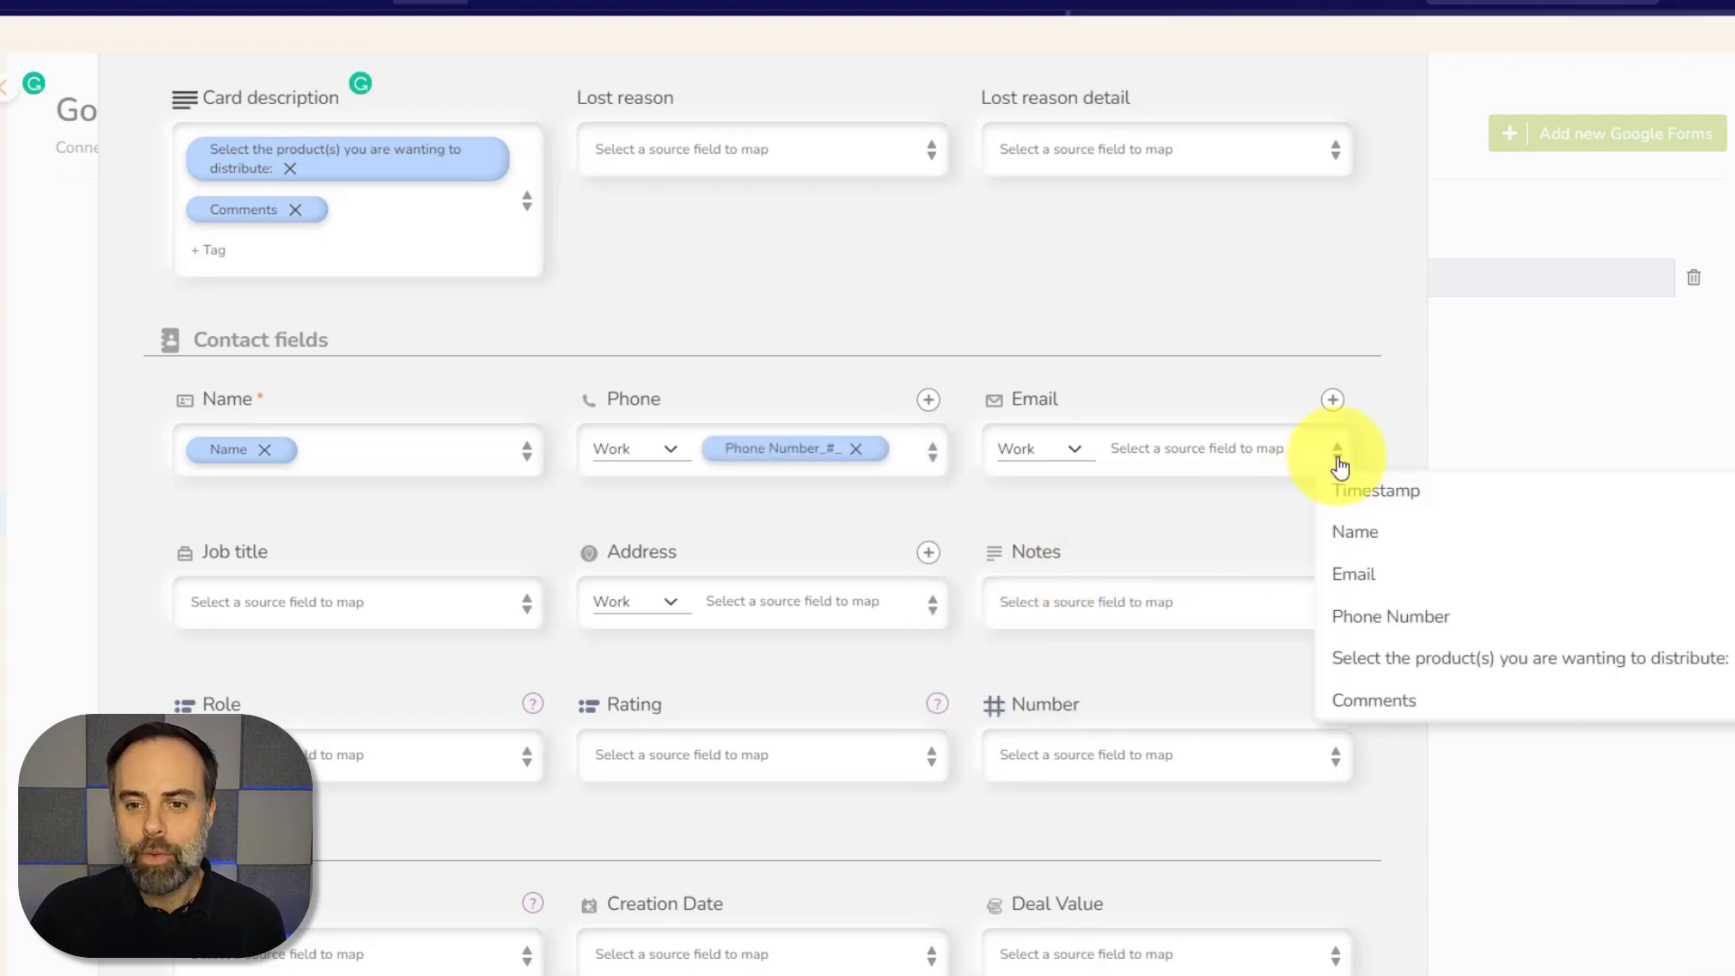
{"action": "left_click", "coordinate": [1376, 571]}
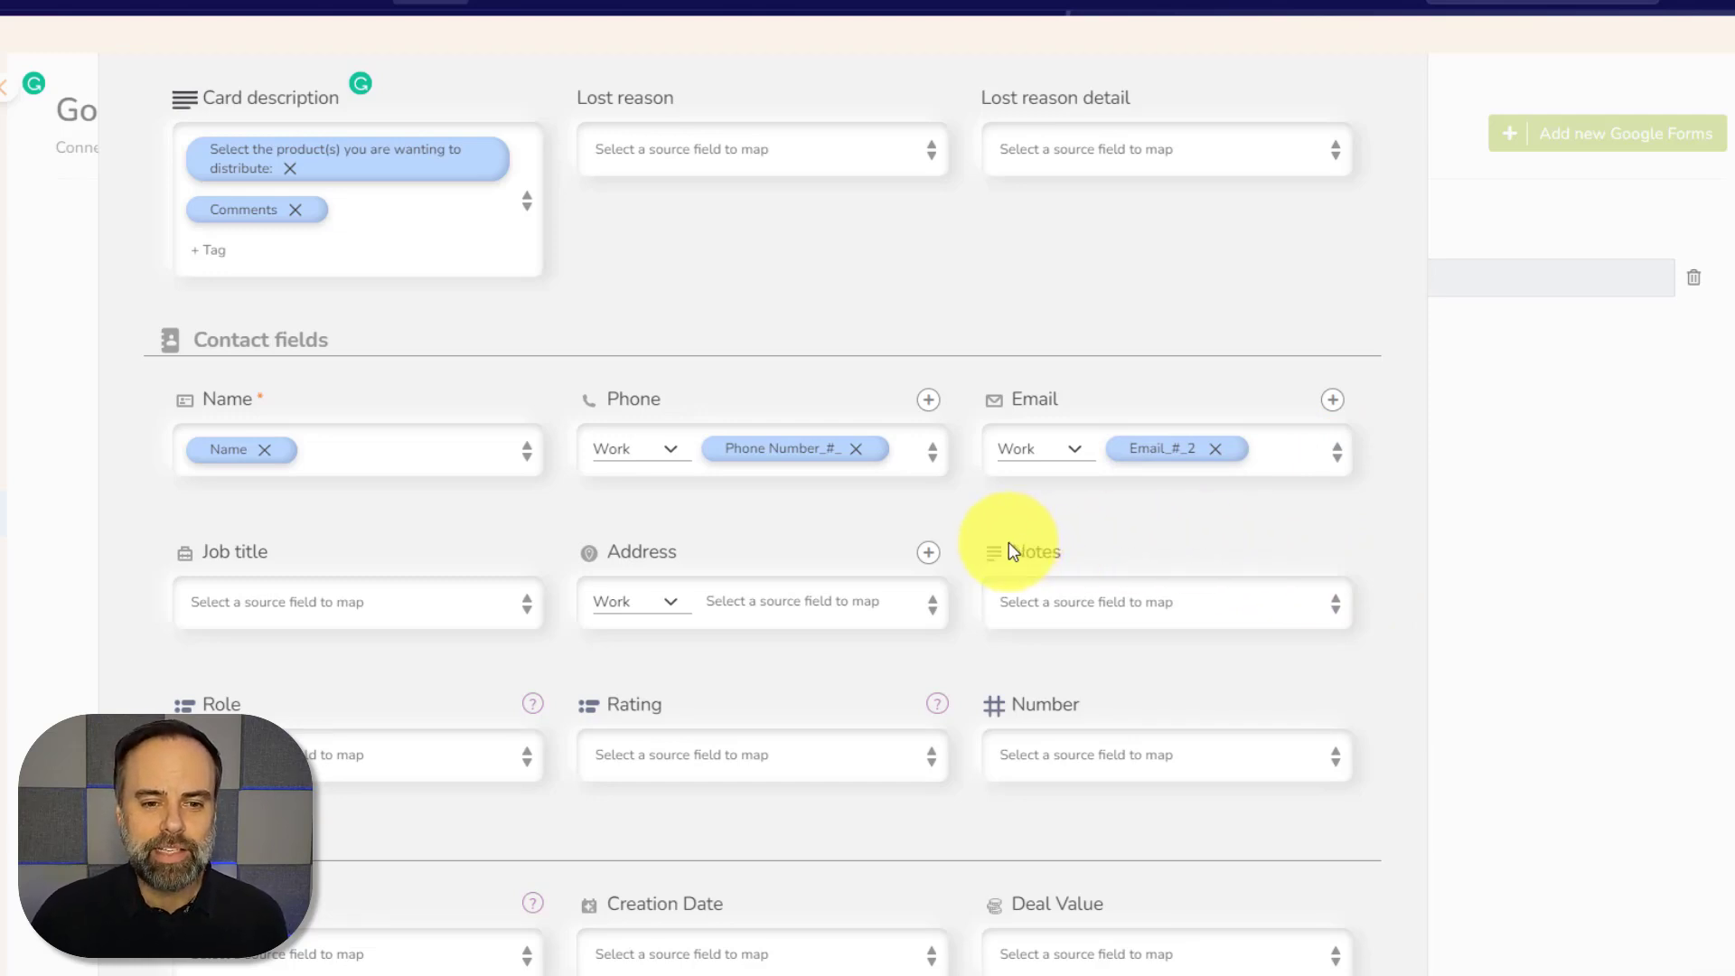
Set the deal Creation Date to the form Timestamp and save the mapping with Update
{"action": "scroll", "coordinate": [1008, 543], "scroll_direction": "down", "scroll_amount": 4}
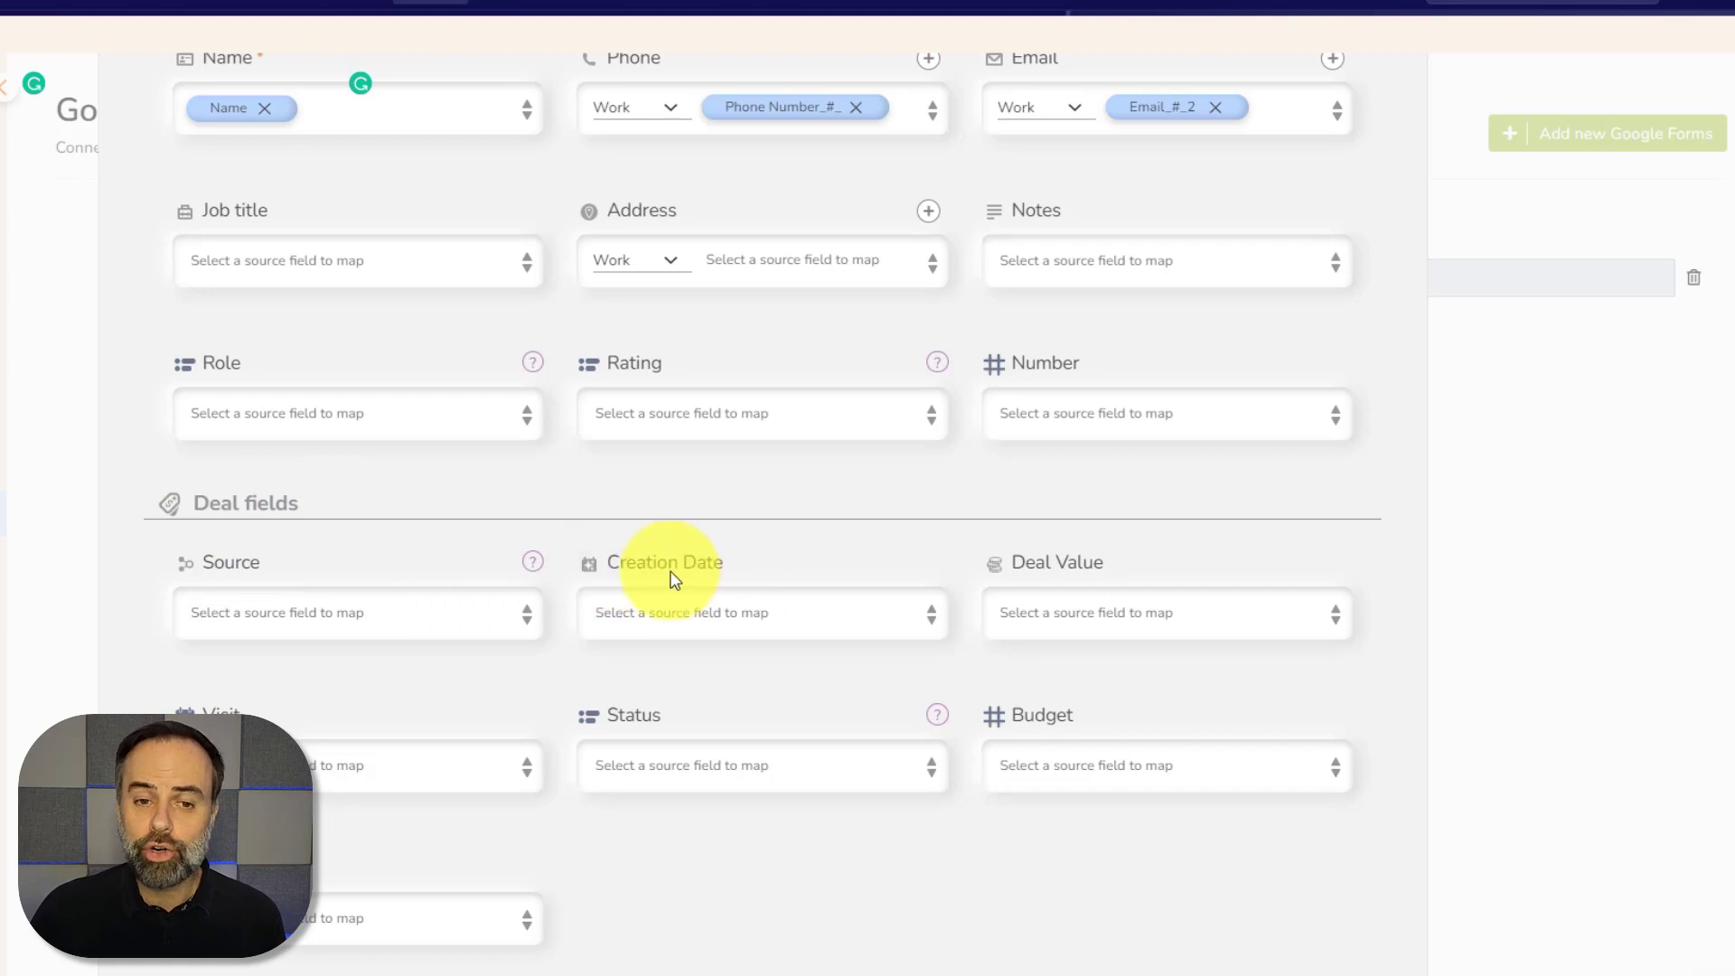
{"action": "left_click", "coordinate": [933, 617]}
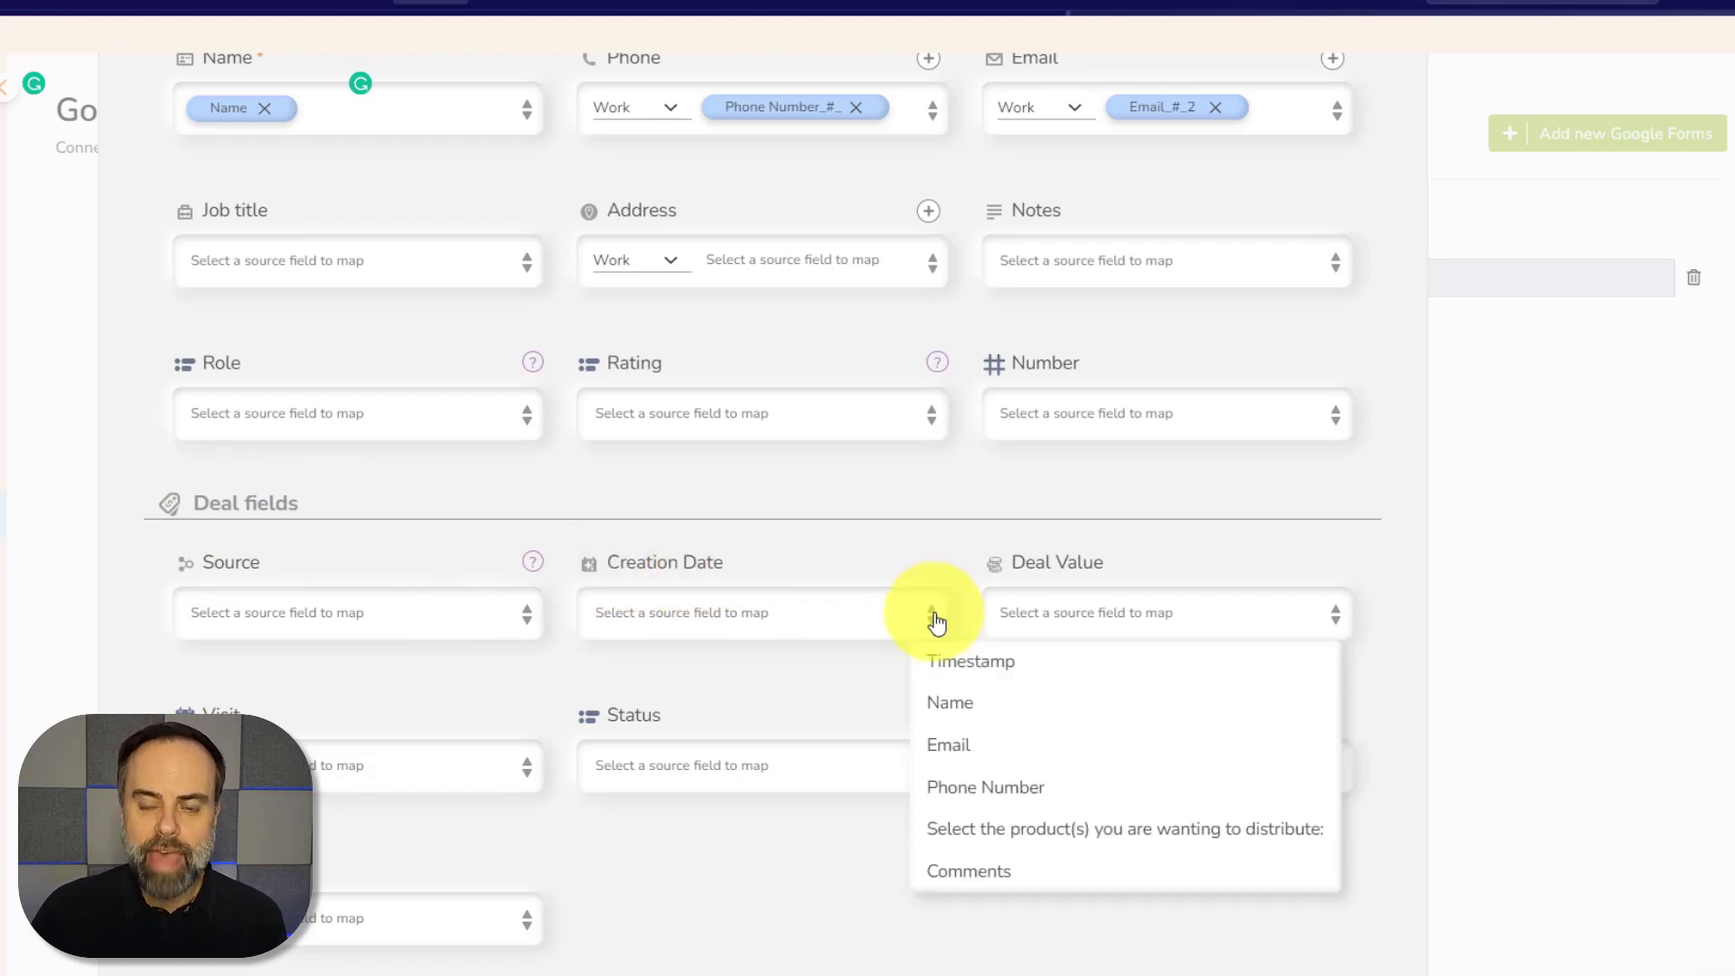
{"action": "left_click", "coordinate": [1039, 674]}
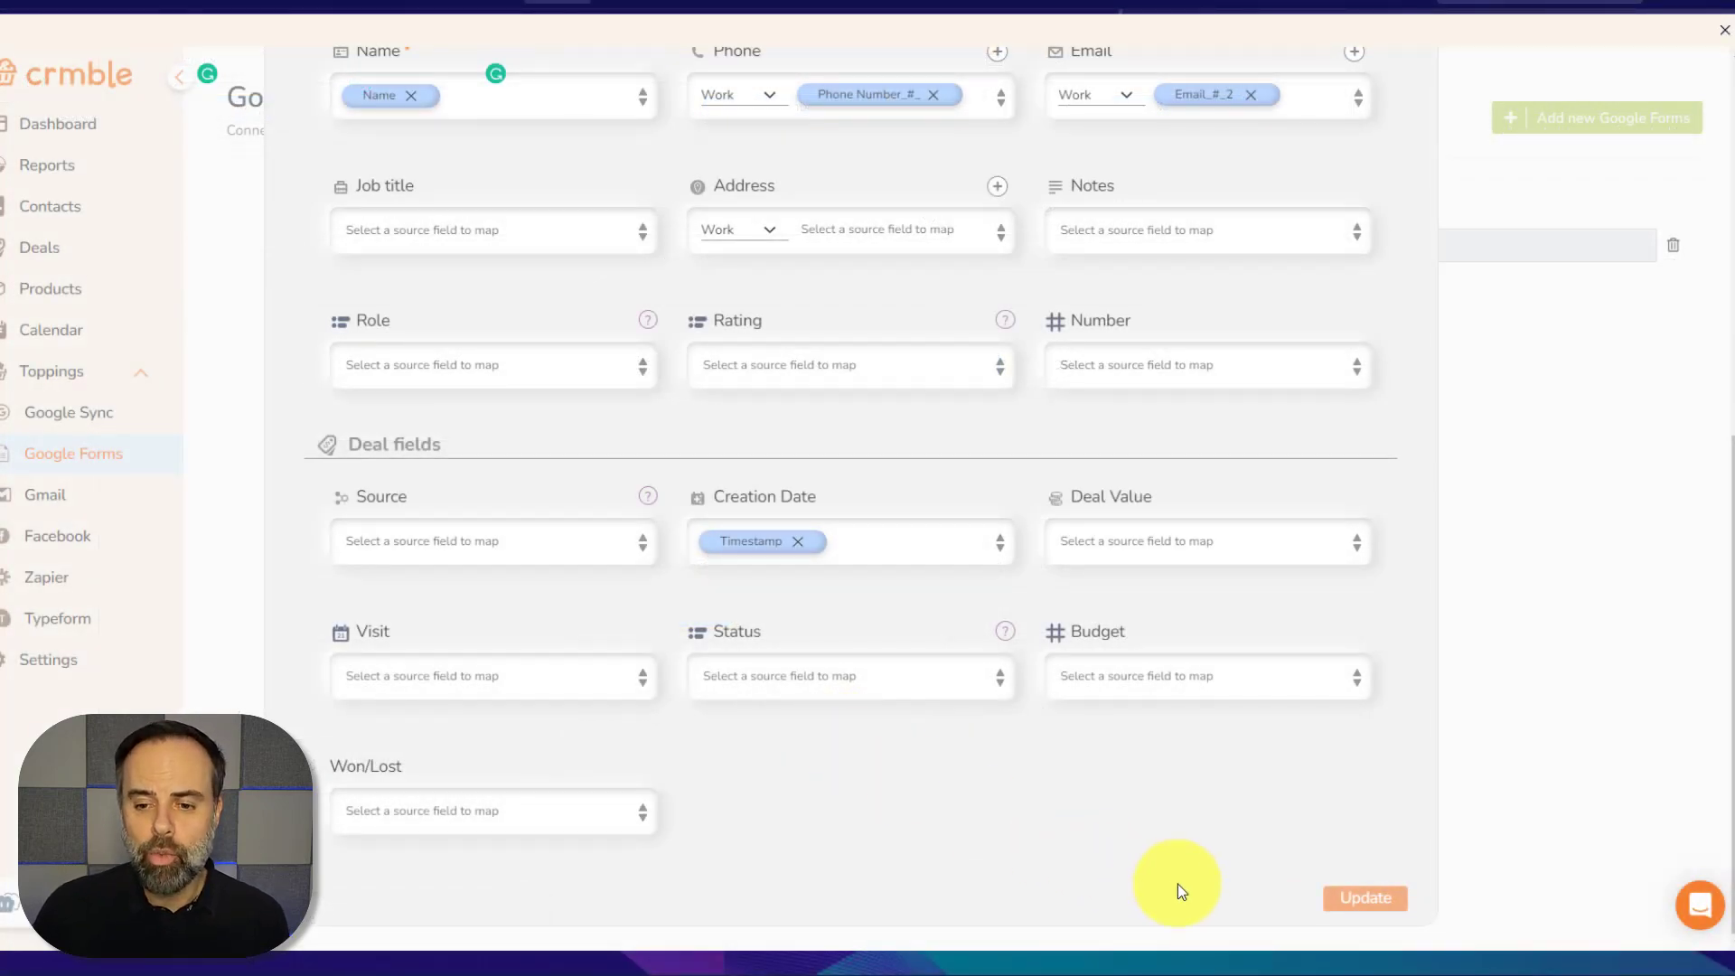
{"action": "left_click", "coordinate": [1370, 901]}
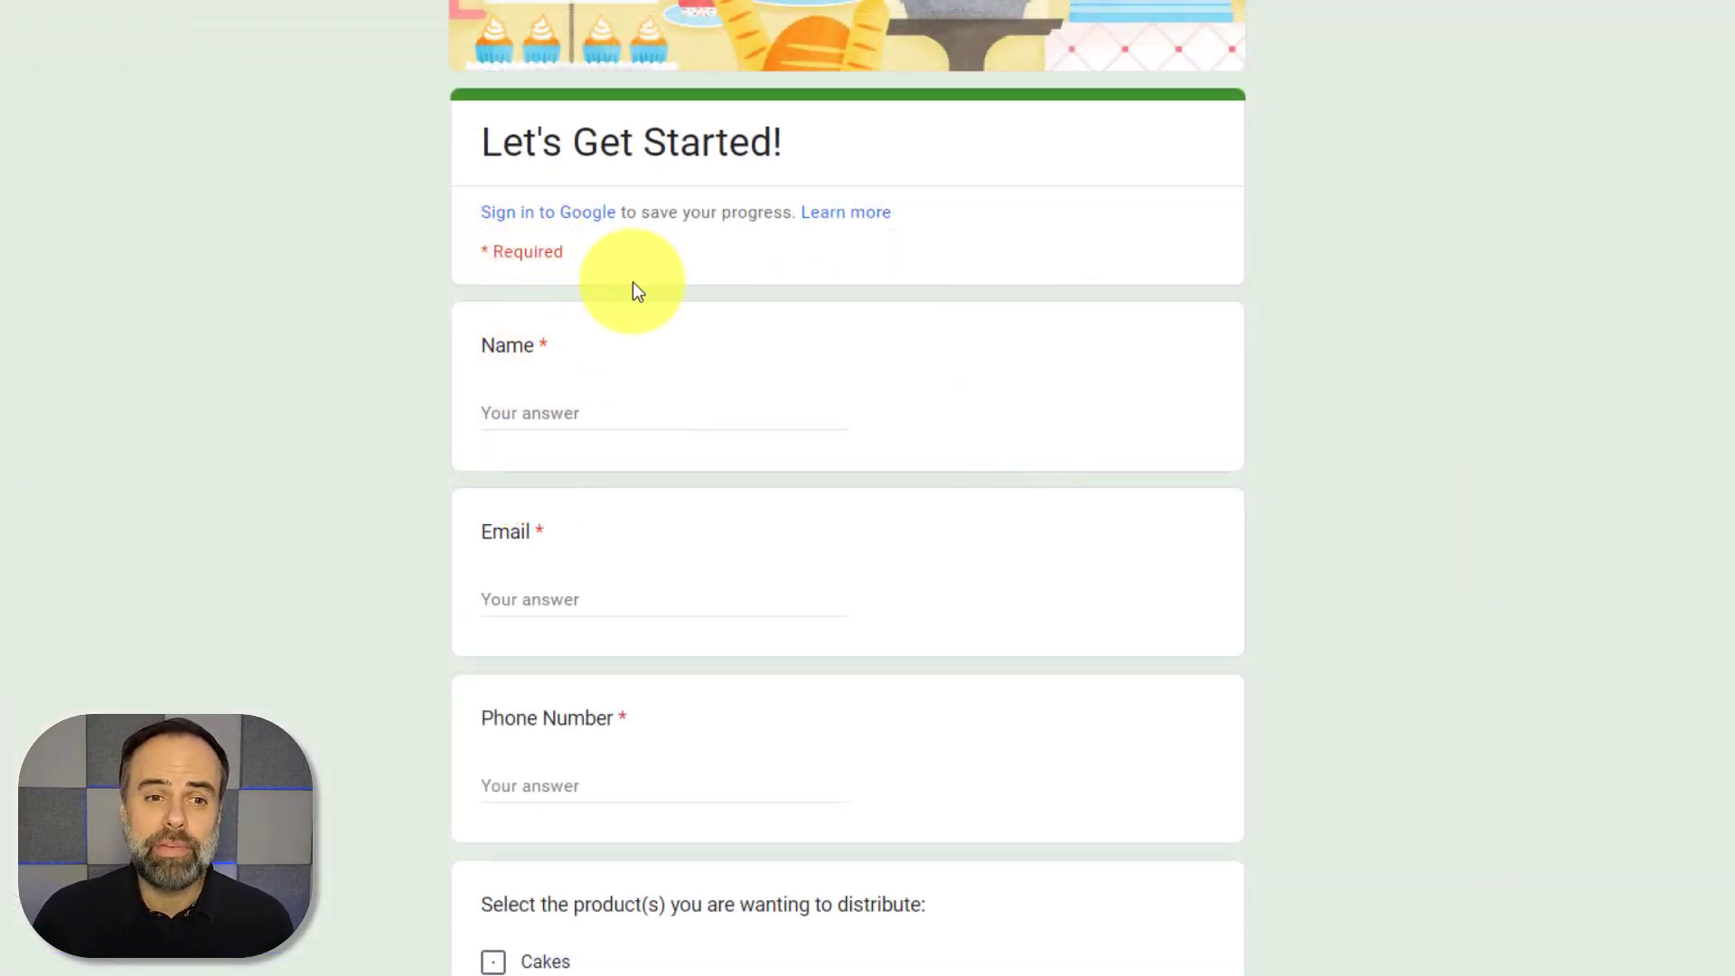
Enter the test respondent's full name, e-mail address and phone number
{"action": "left_click", "coordinate": [649, 413]}
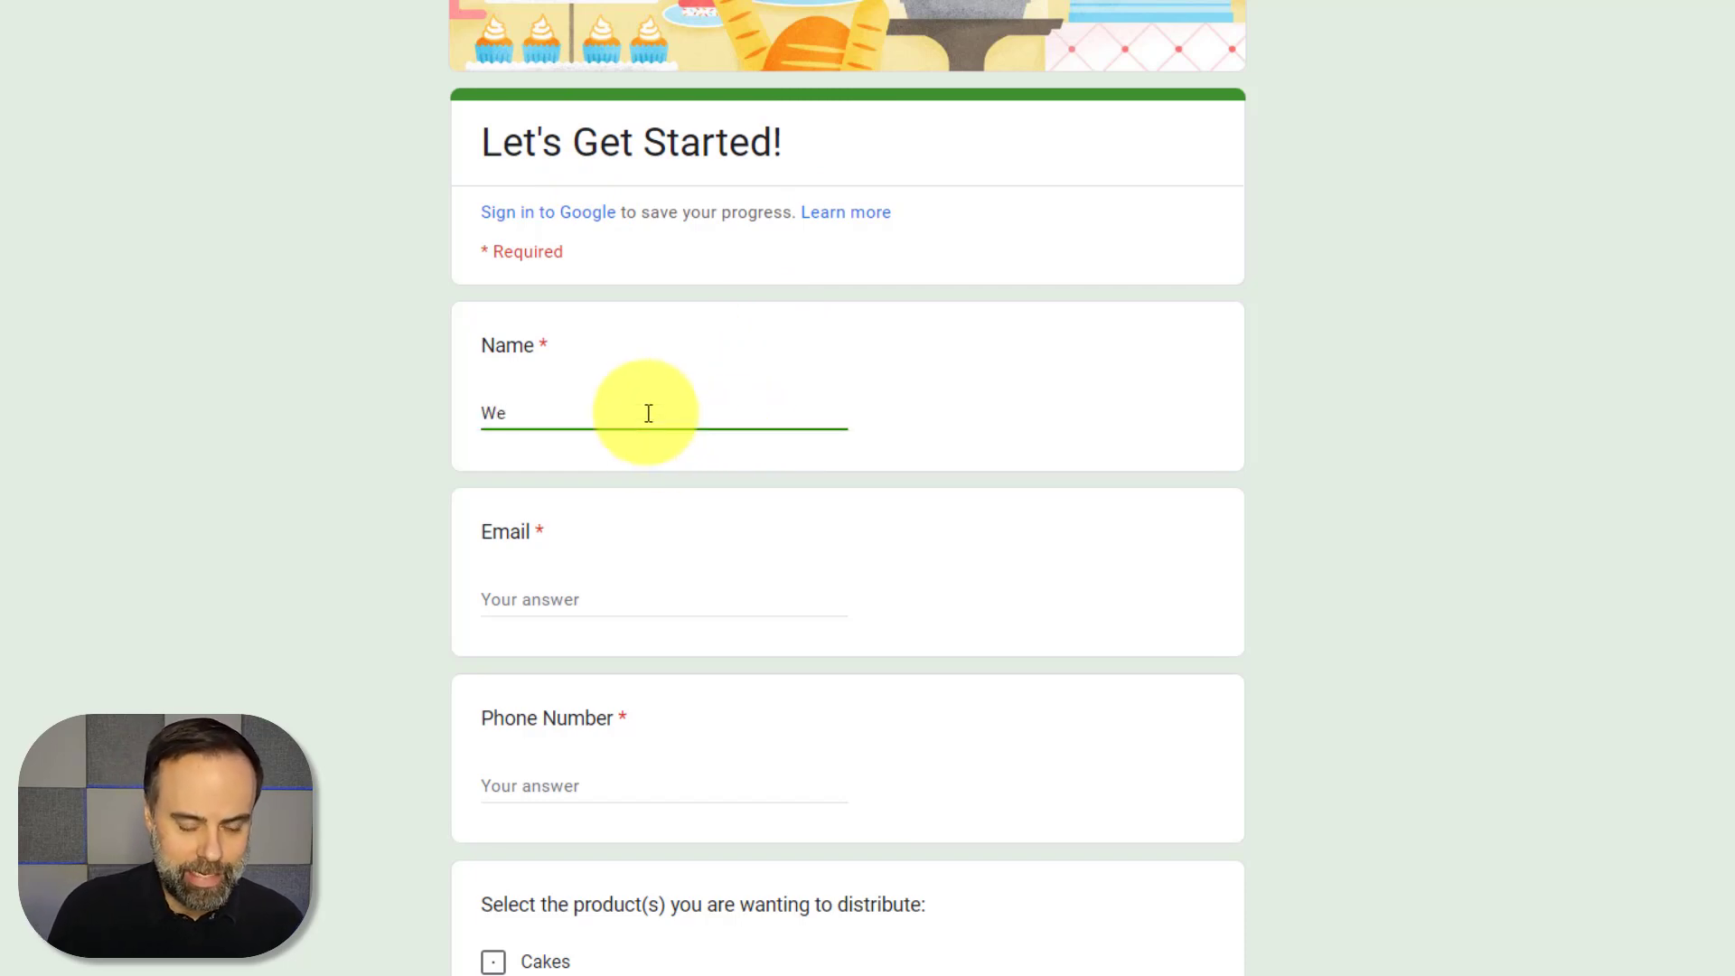
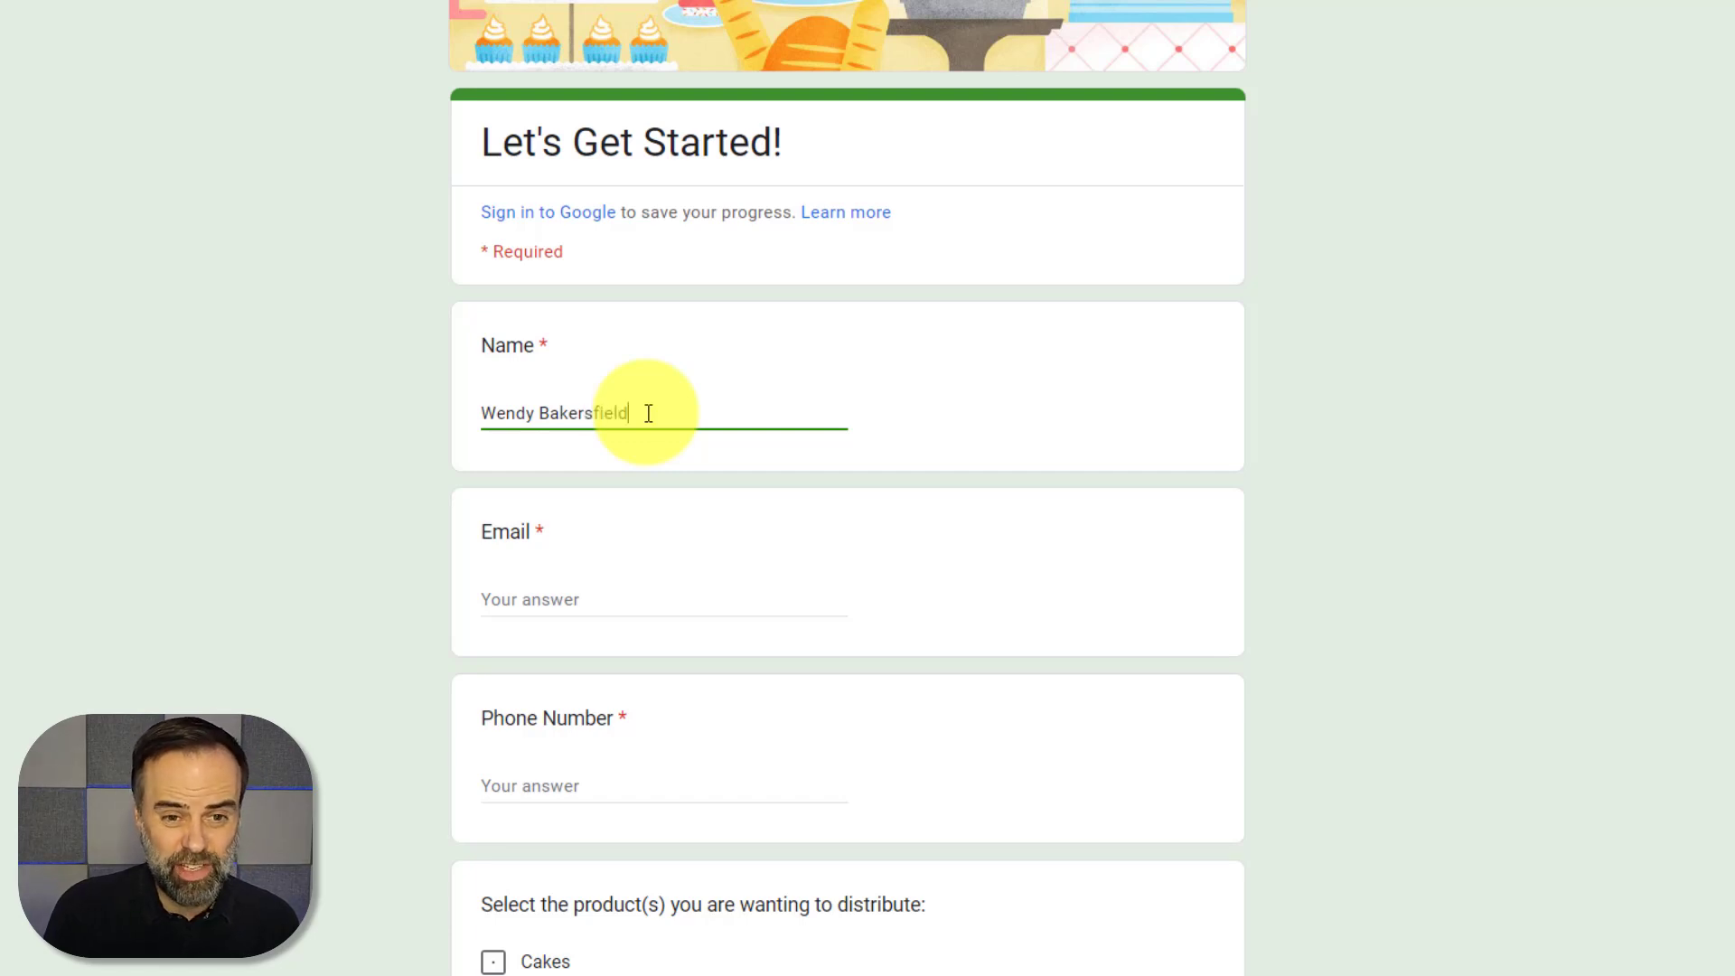
{"action": "left_click", "coordinate": [576, 597]}
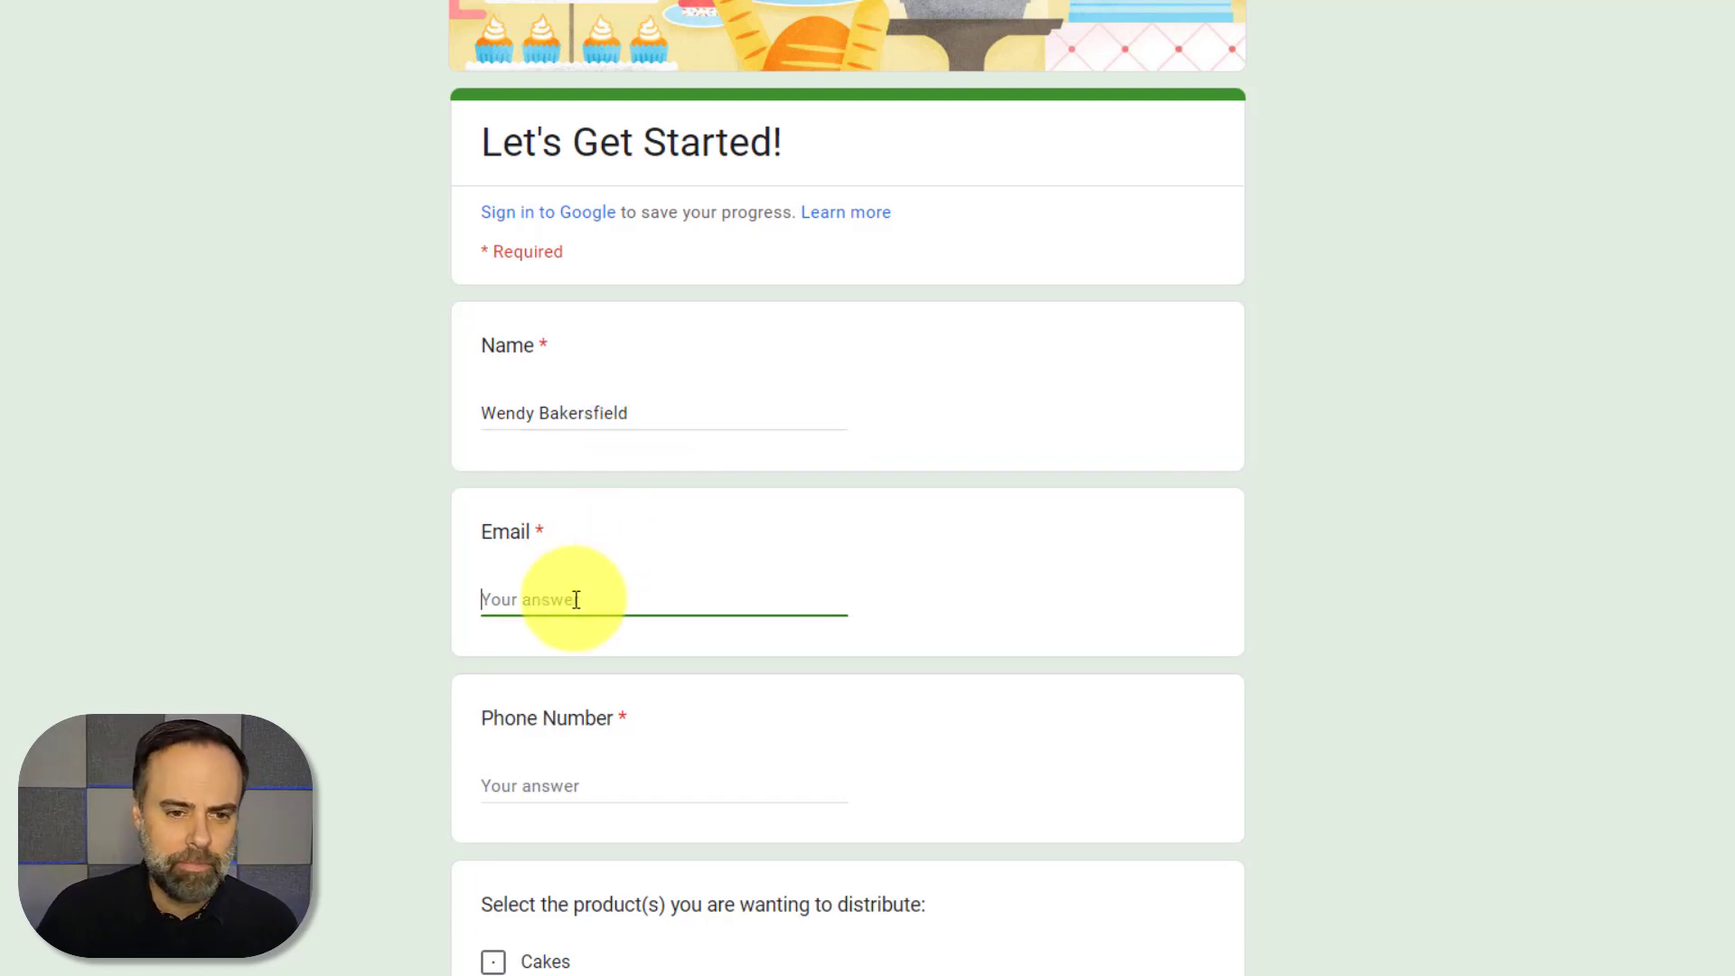
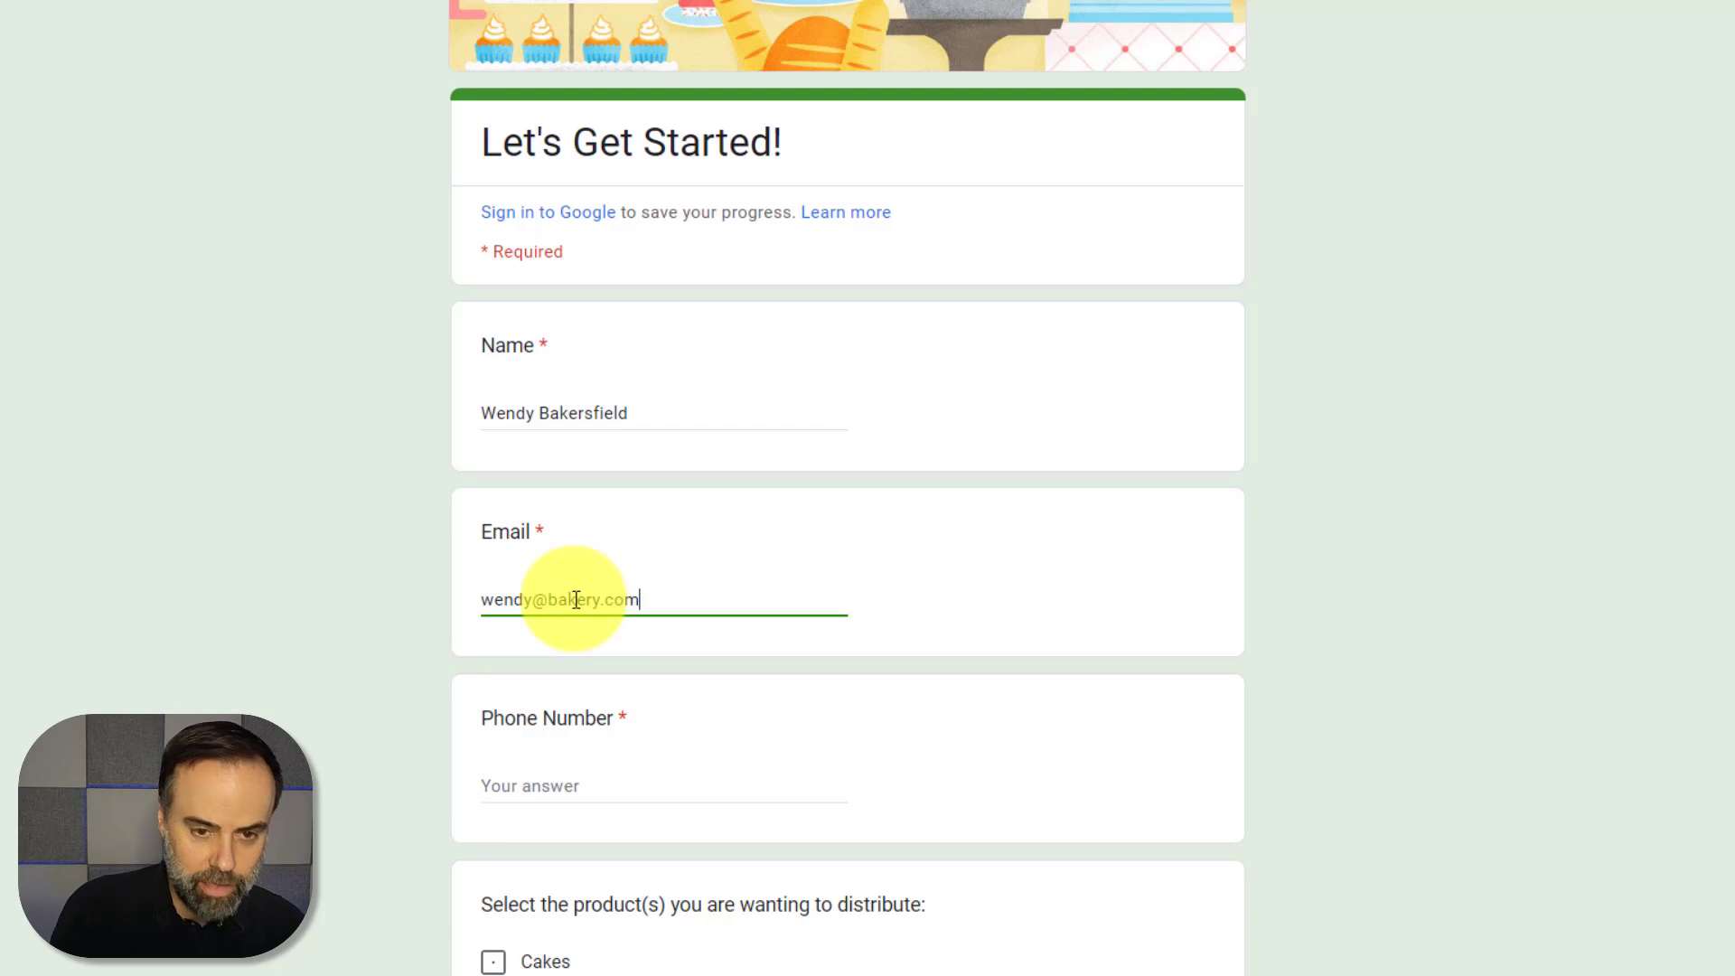
{"action": "left_click", "coordinate": [561, 779]}
{"action": "type", "text": "5"}
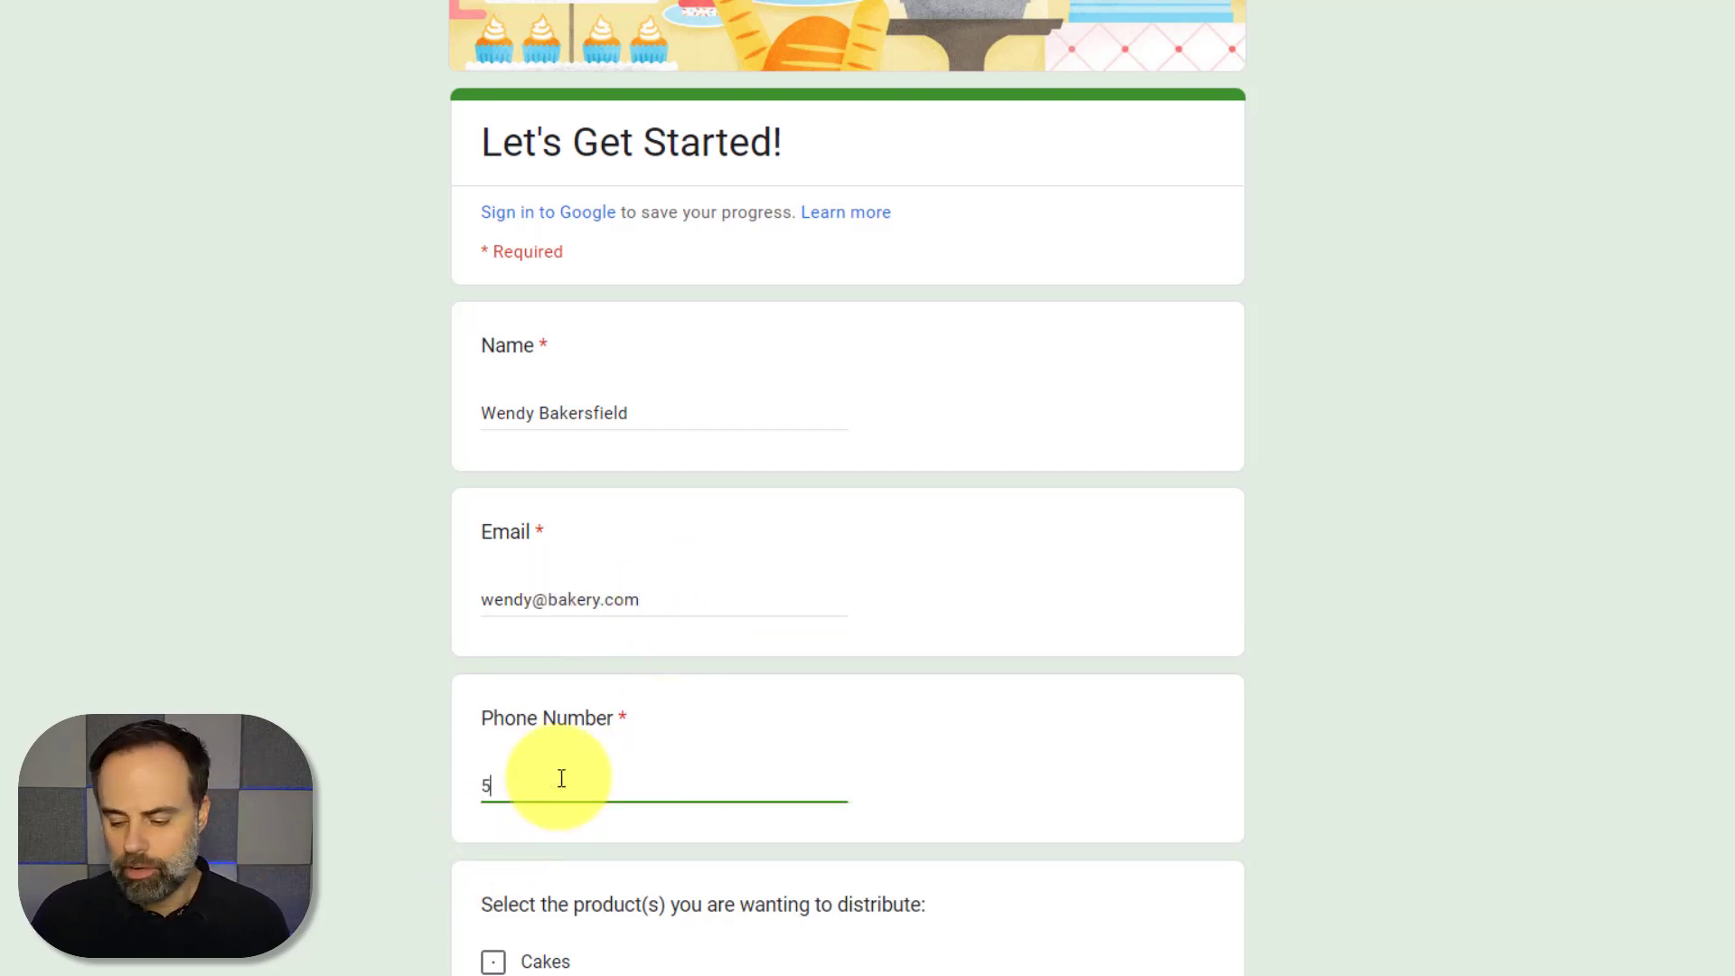
{"action": "type", "text": "55-1234-"}
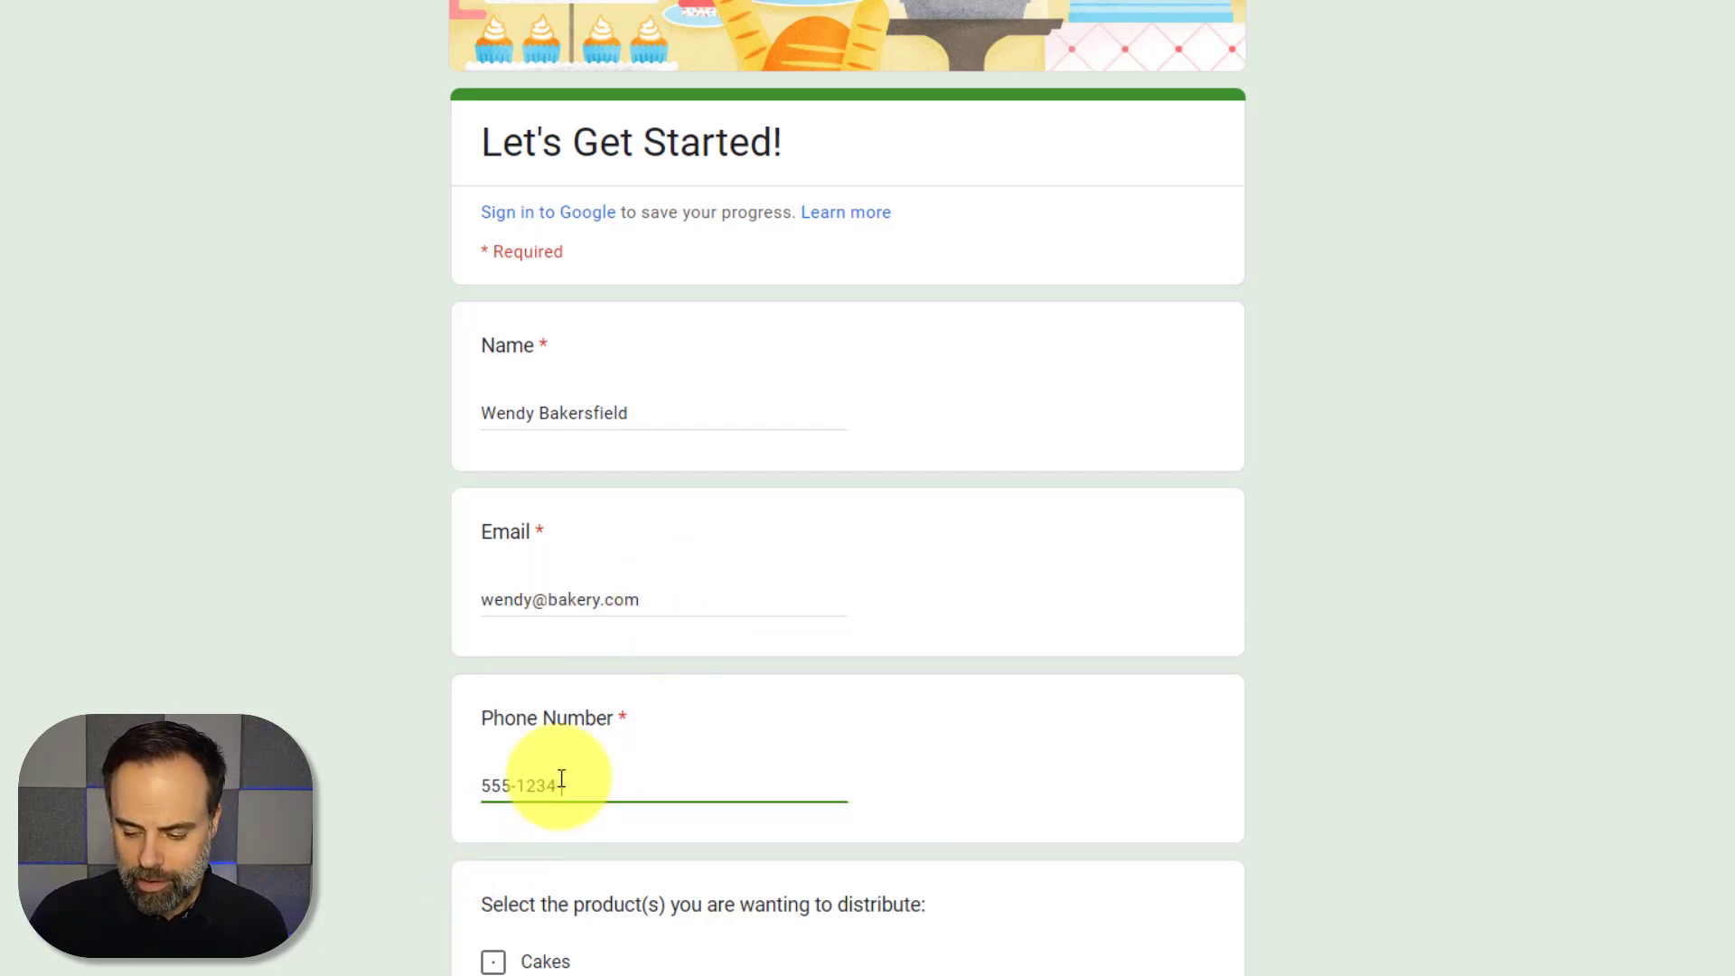
{"action": "type", "text": "5689"}
Select Cakes and Cookies, comment 'I need 100 of each before Feb. 1', and submit
{"action": "scroll", "coordinate": [693, 764], "scroll_direction": "down", "scroll_amount": 5}
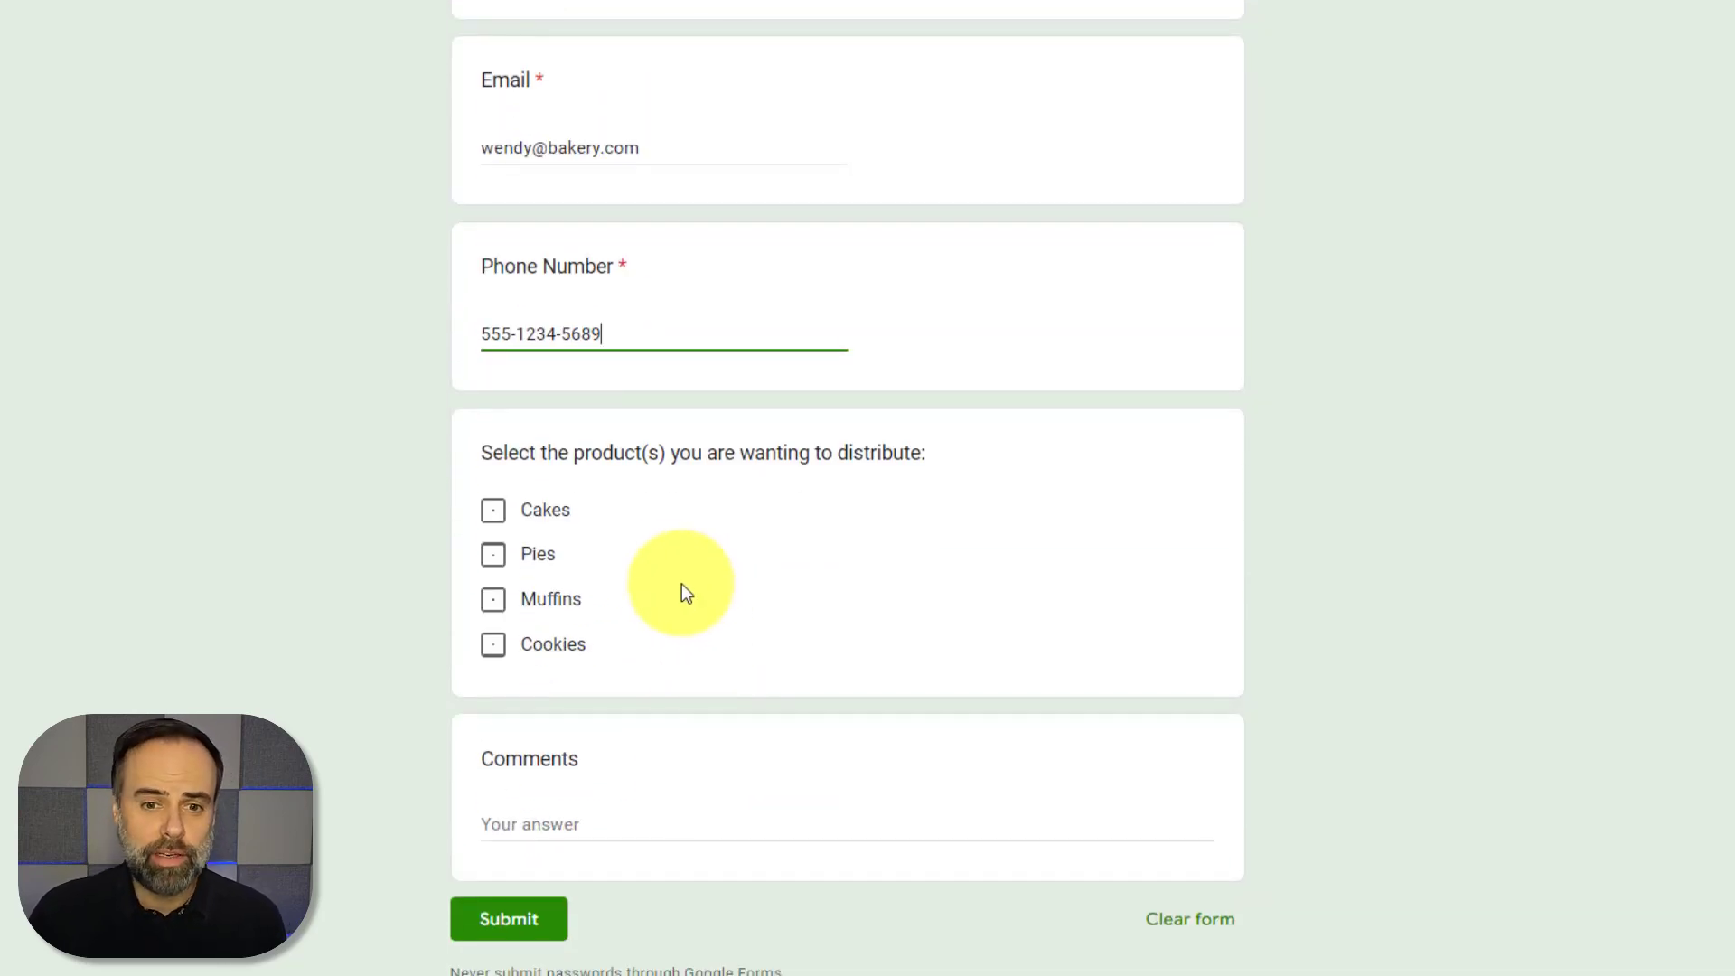
{"action": "left_click", "coordinate": [494, 511]}
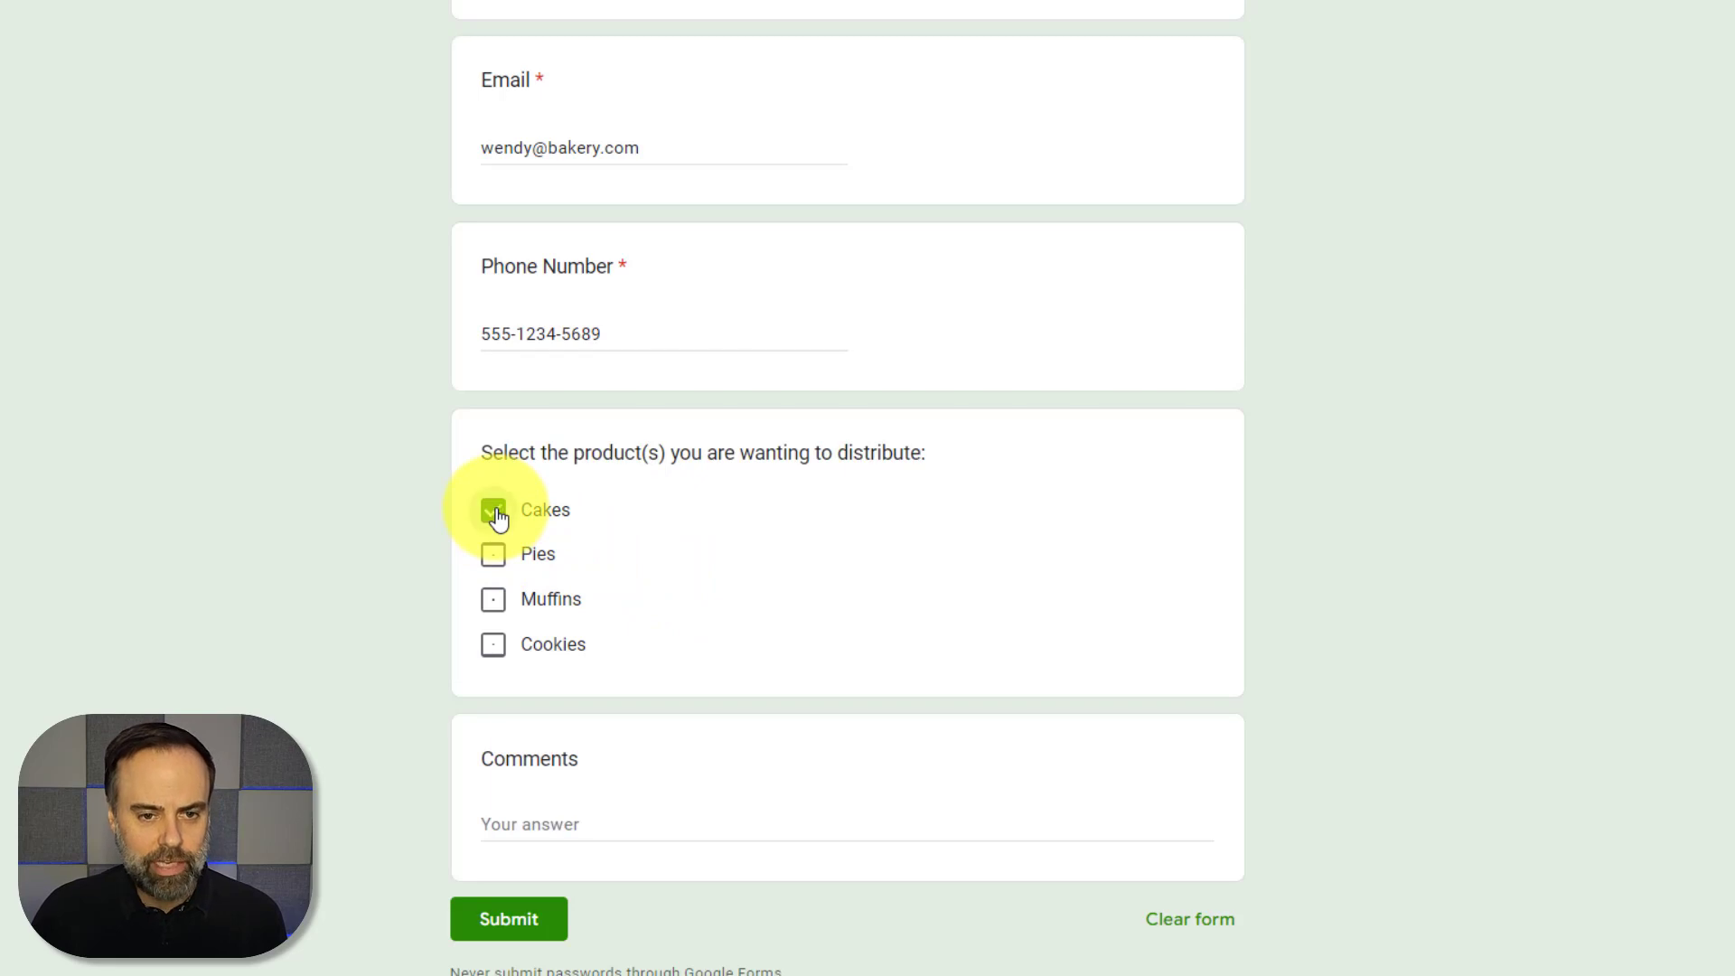
{"action": "left_click", "coordinate": [495, 647]}
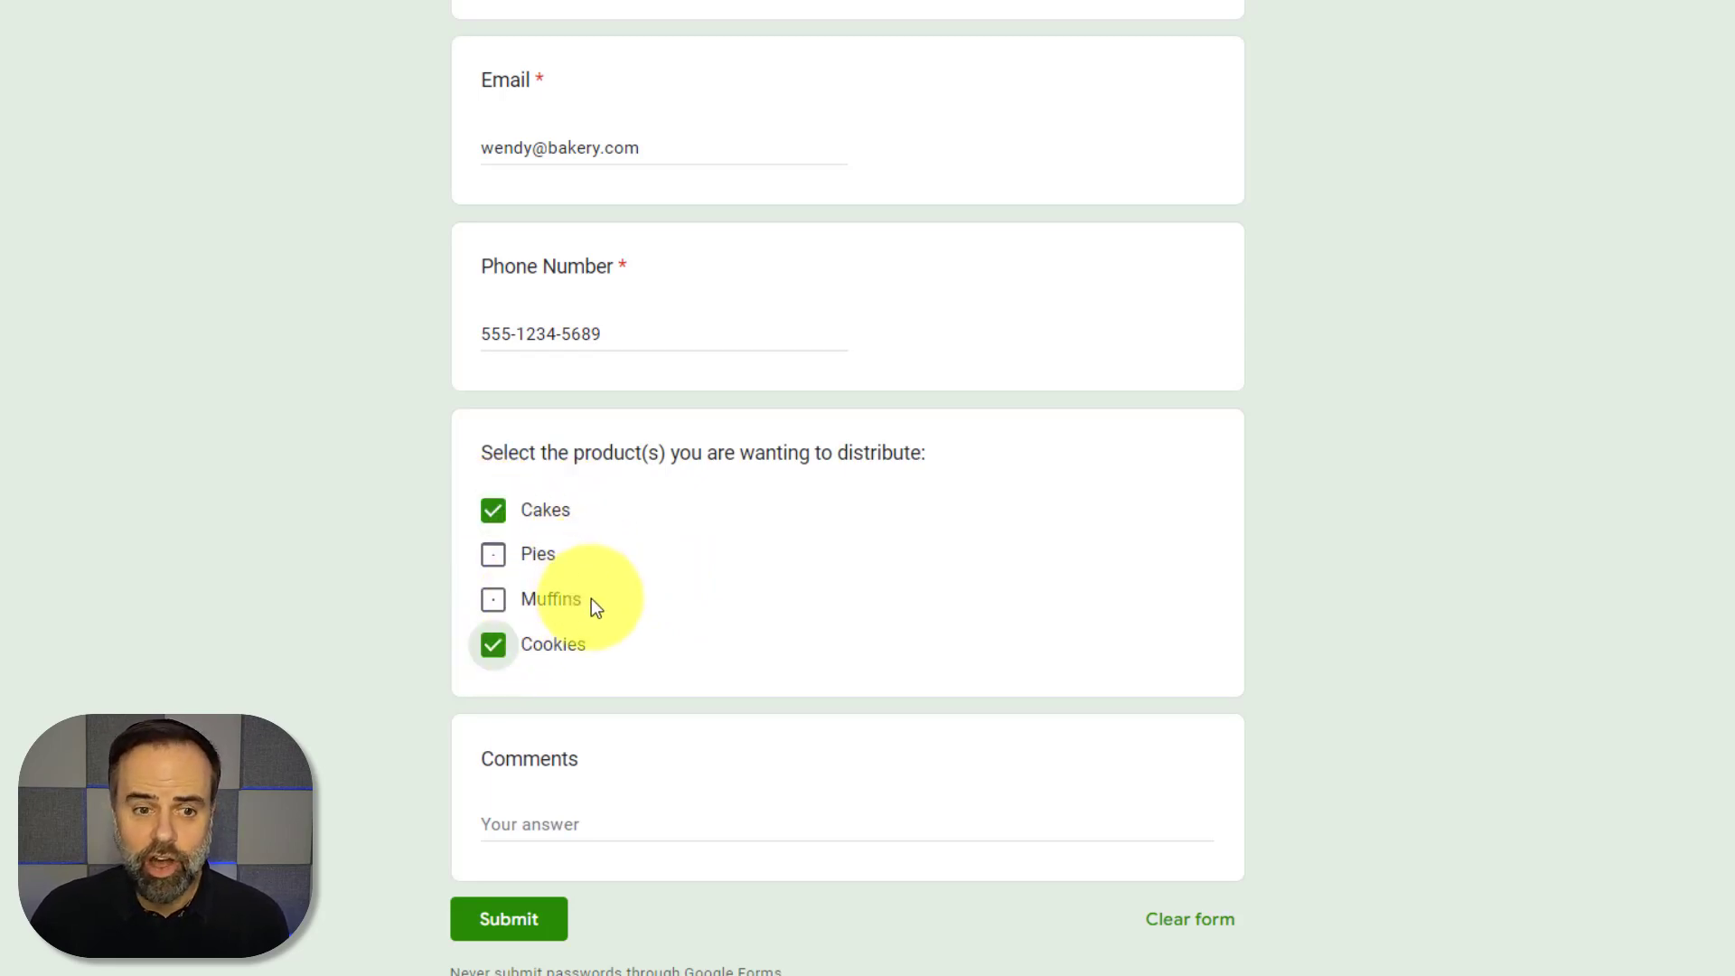
{"action": "left_click", "coordinate": [596, 827]}
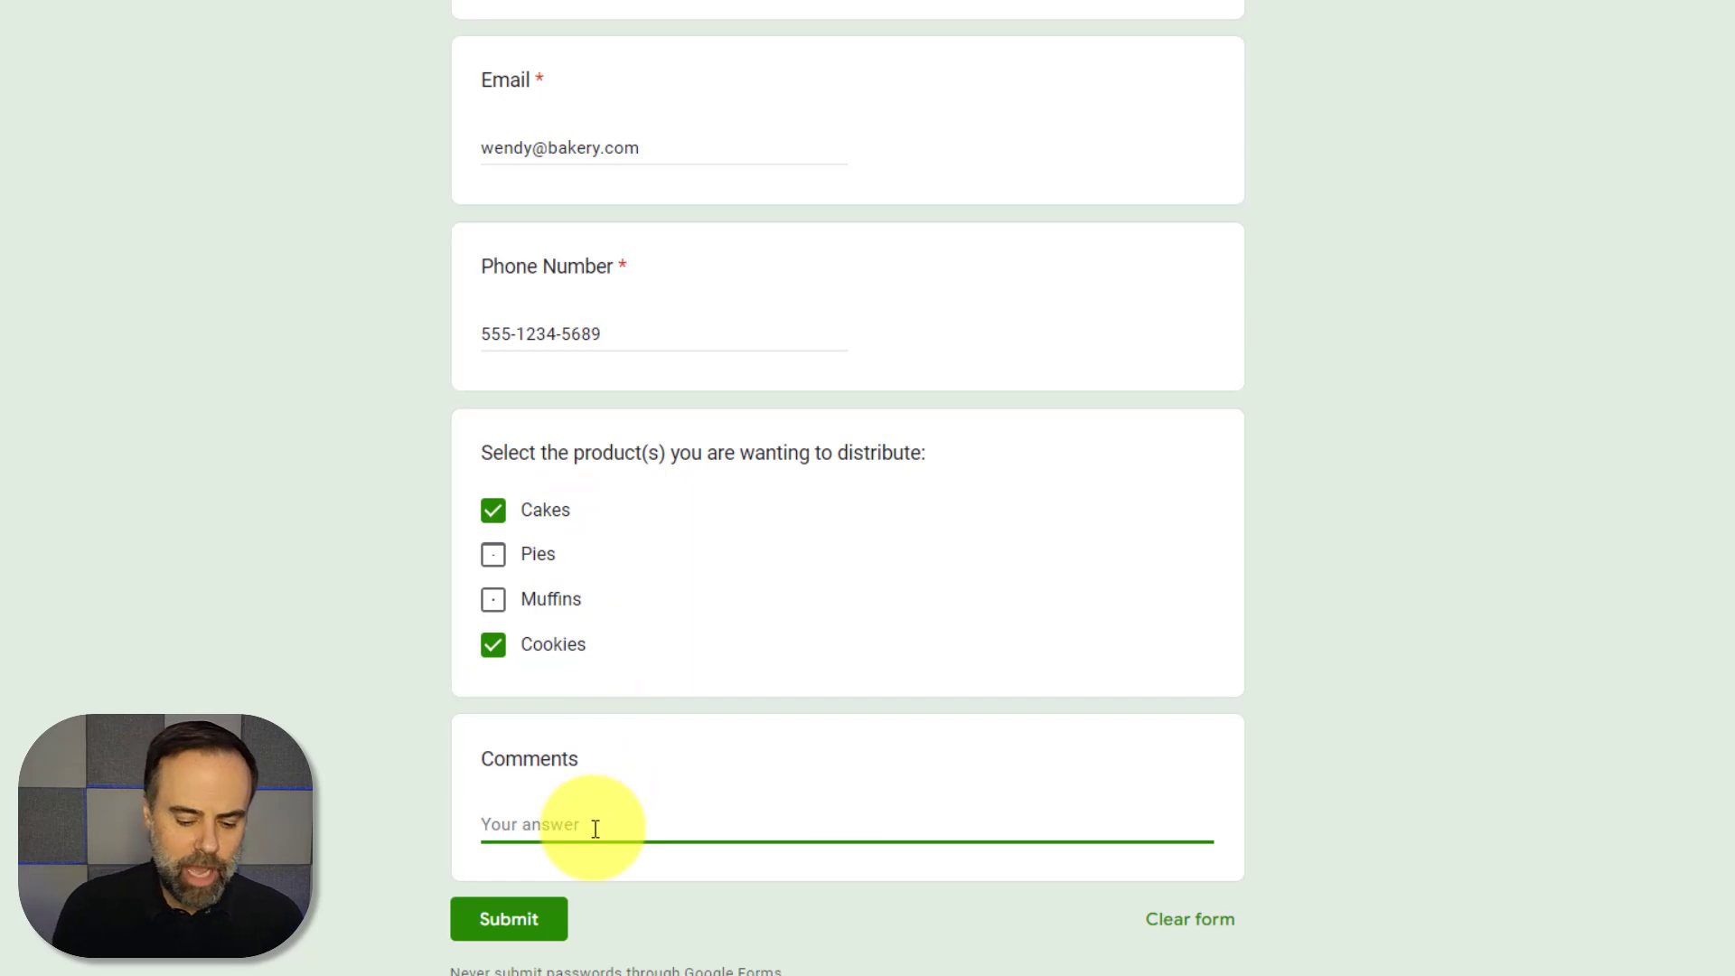
{"action": "type", "text": "I ne"}
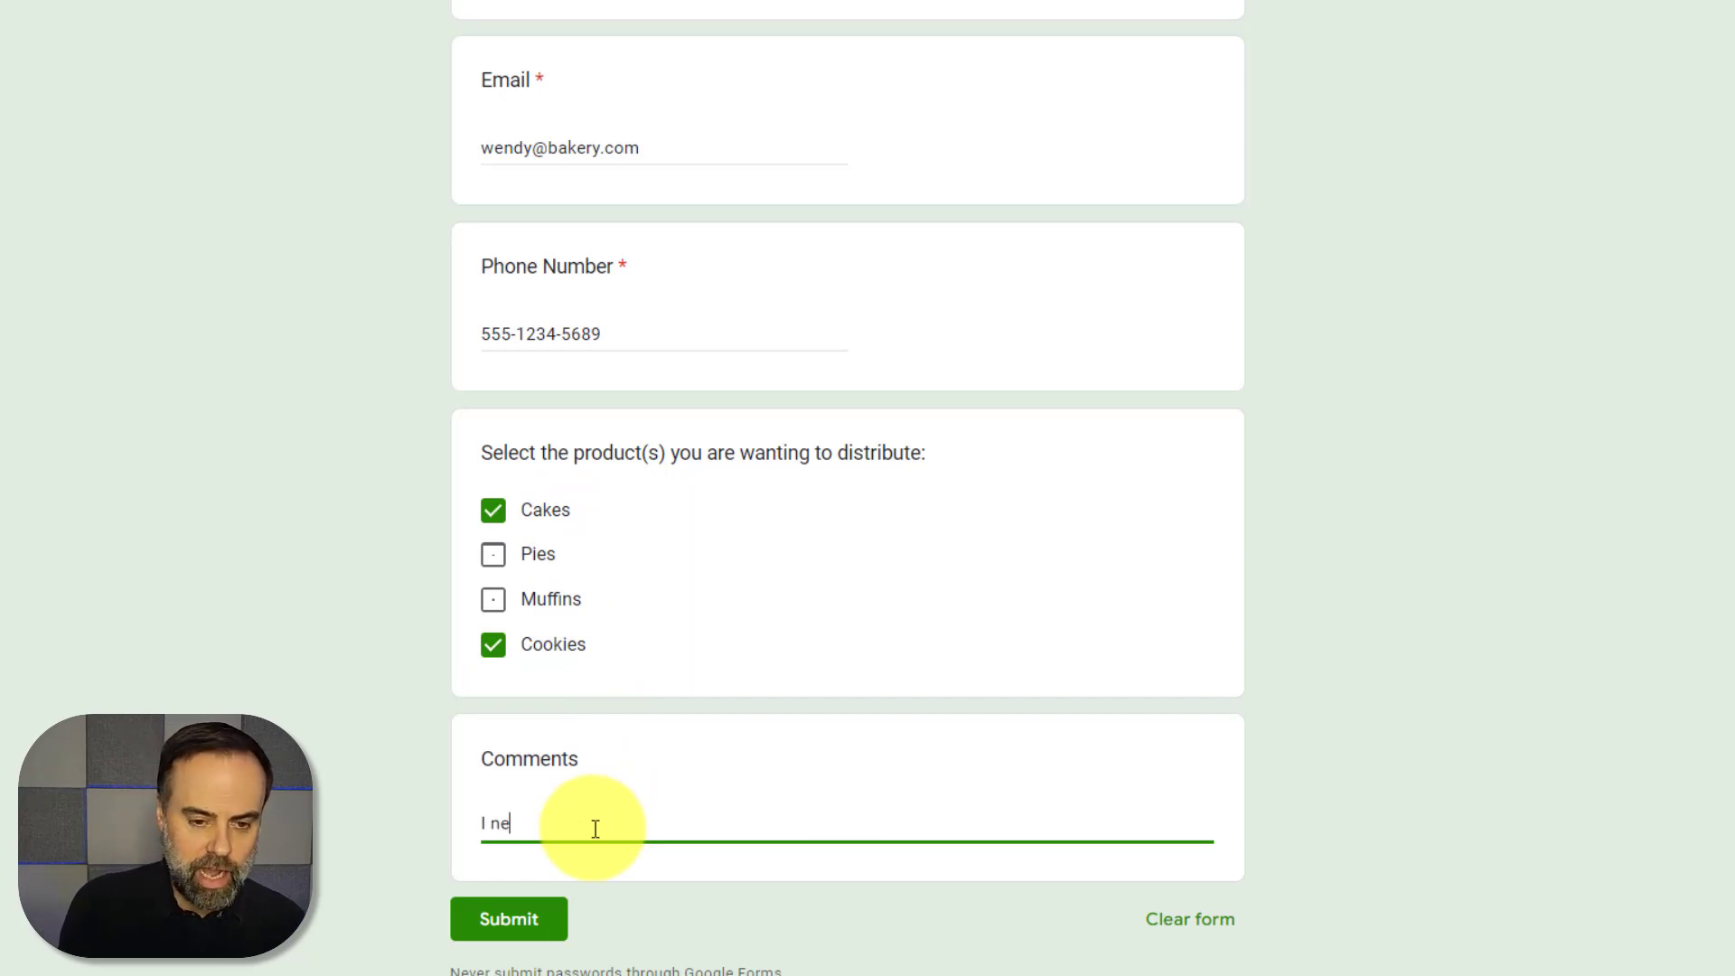
{"action": "type", "text": "ed 100 of "}
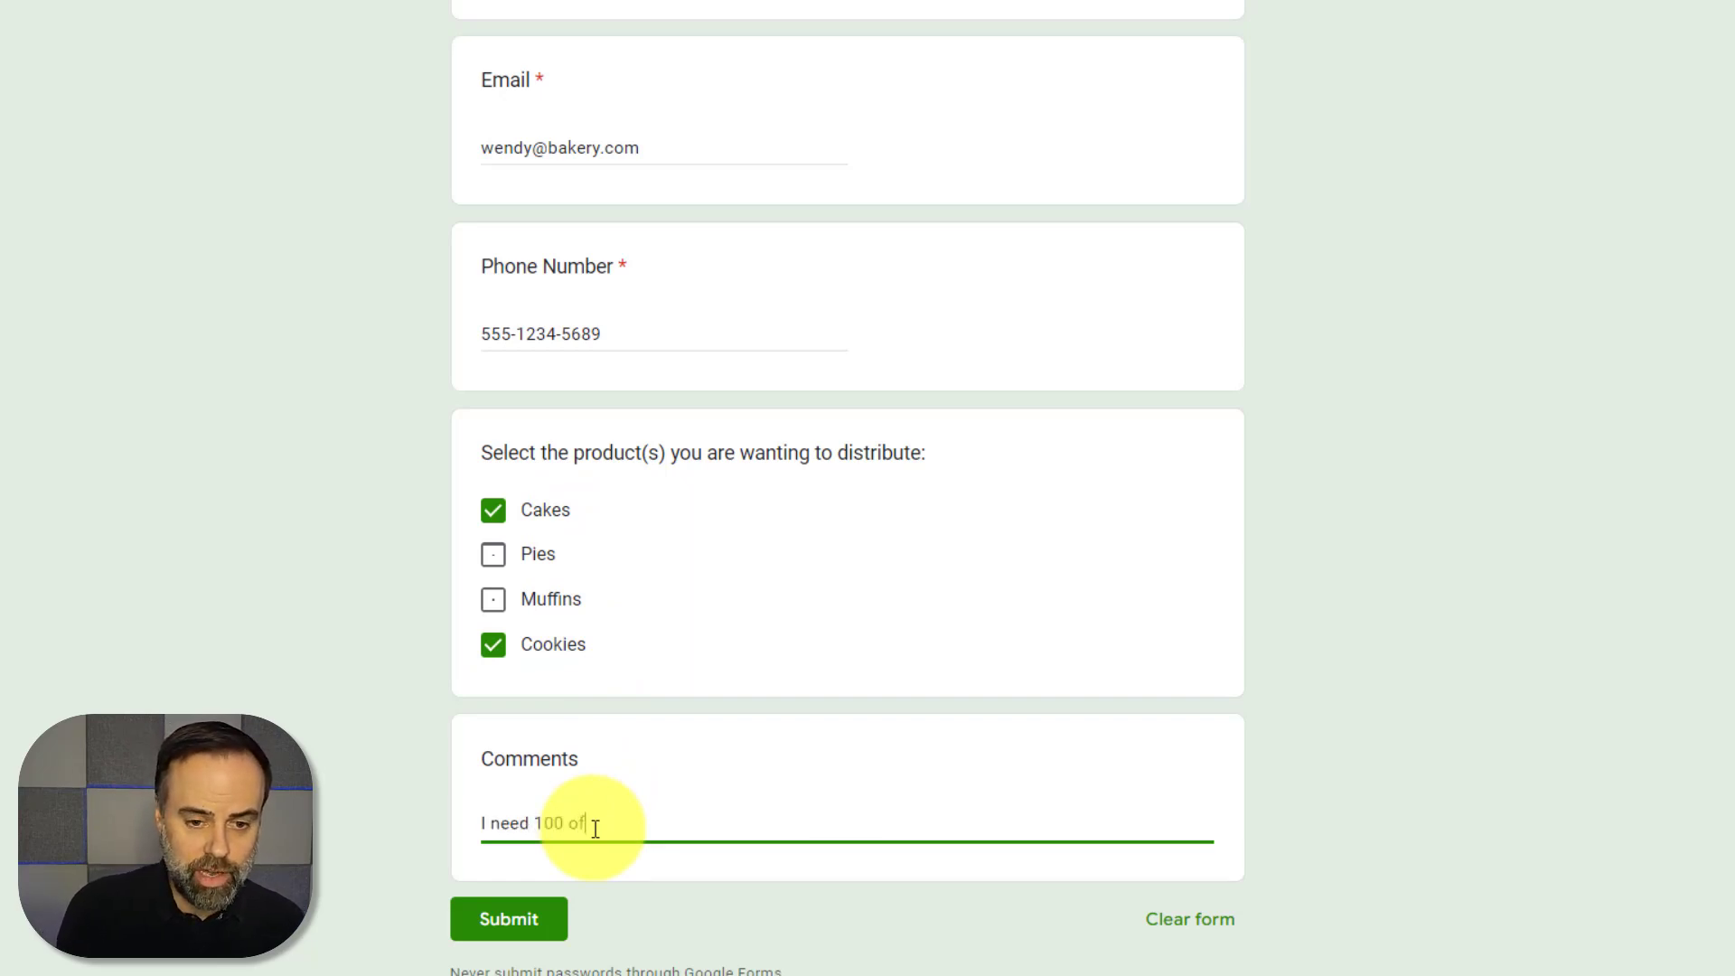
{"action": "type", "text": "each befo"}
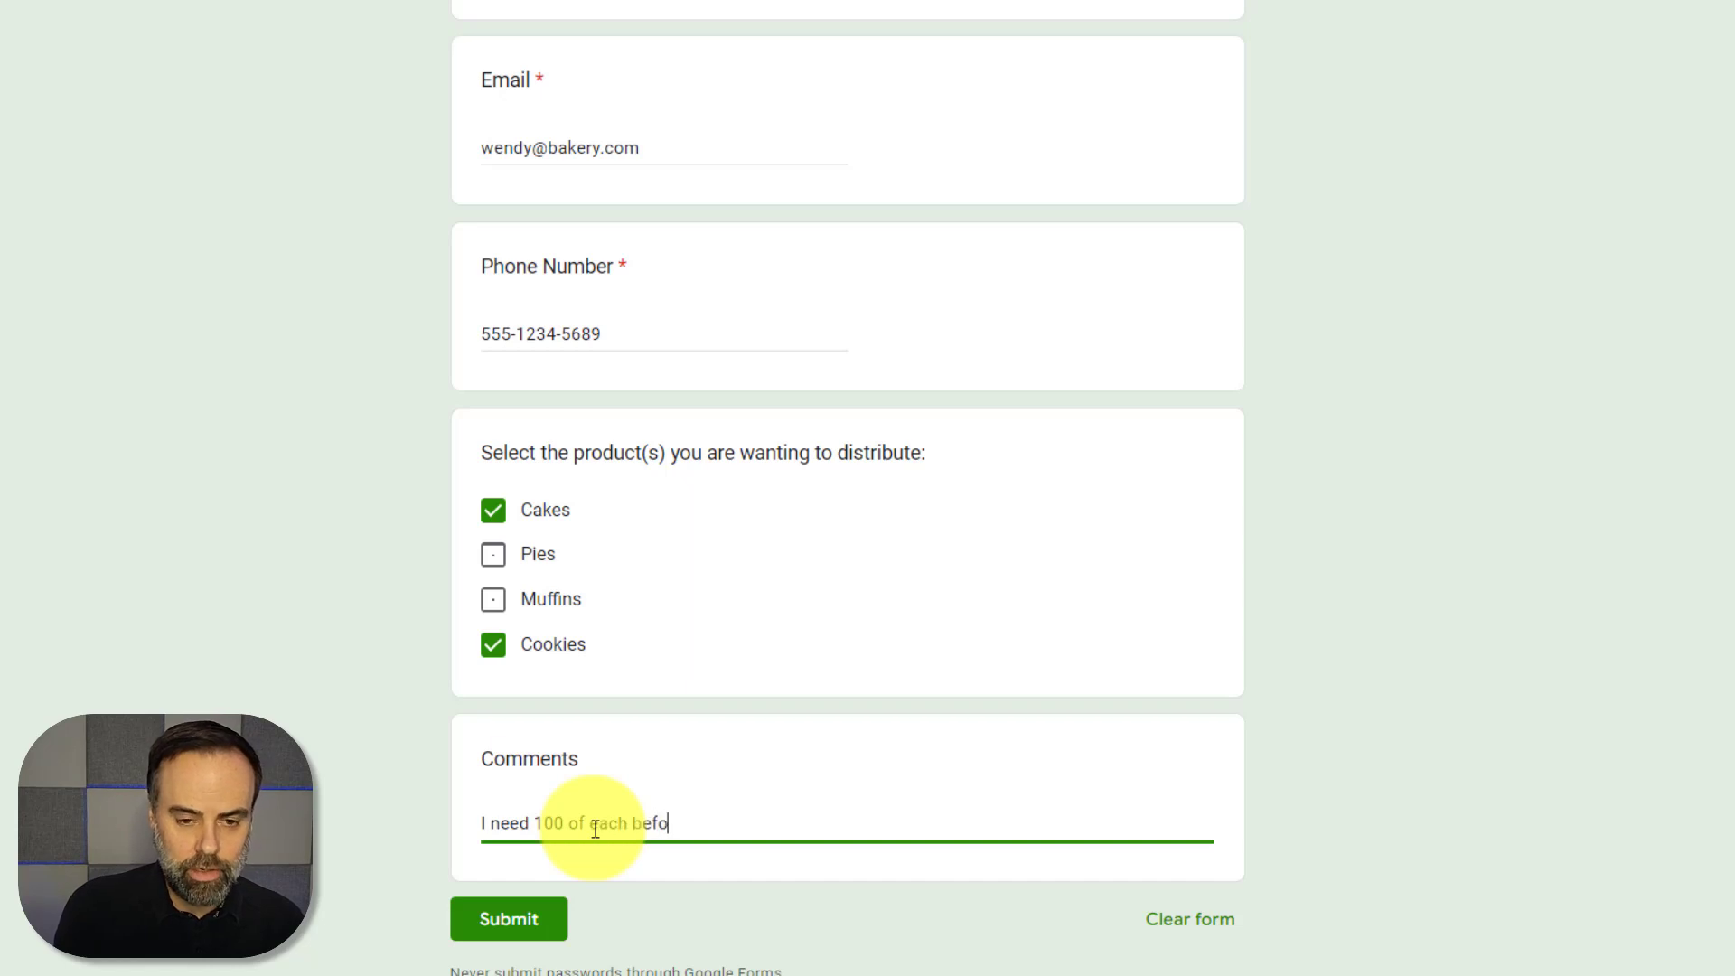
{"action": "type", "text": "re Feb. 1"}
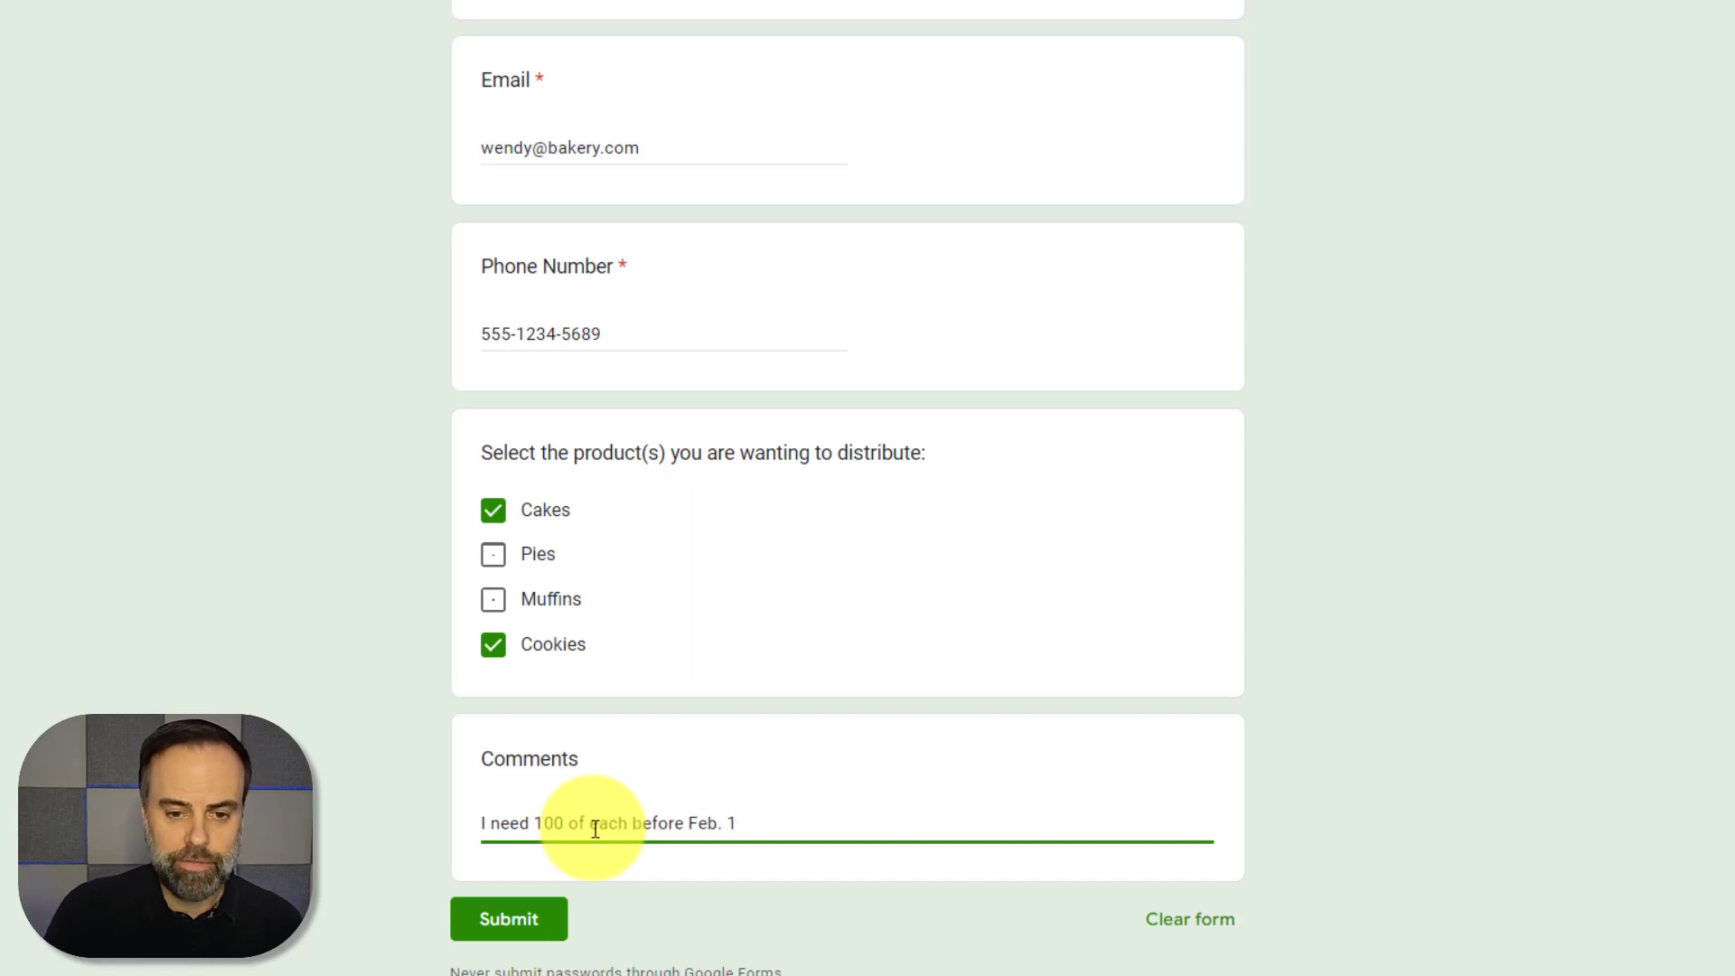
{"action": "left_click", "coordinate": [507, 928]}
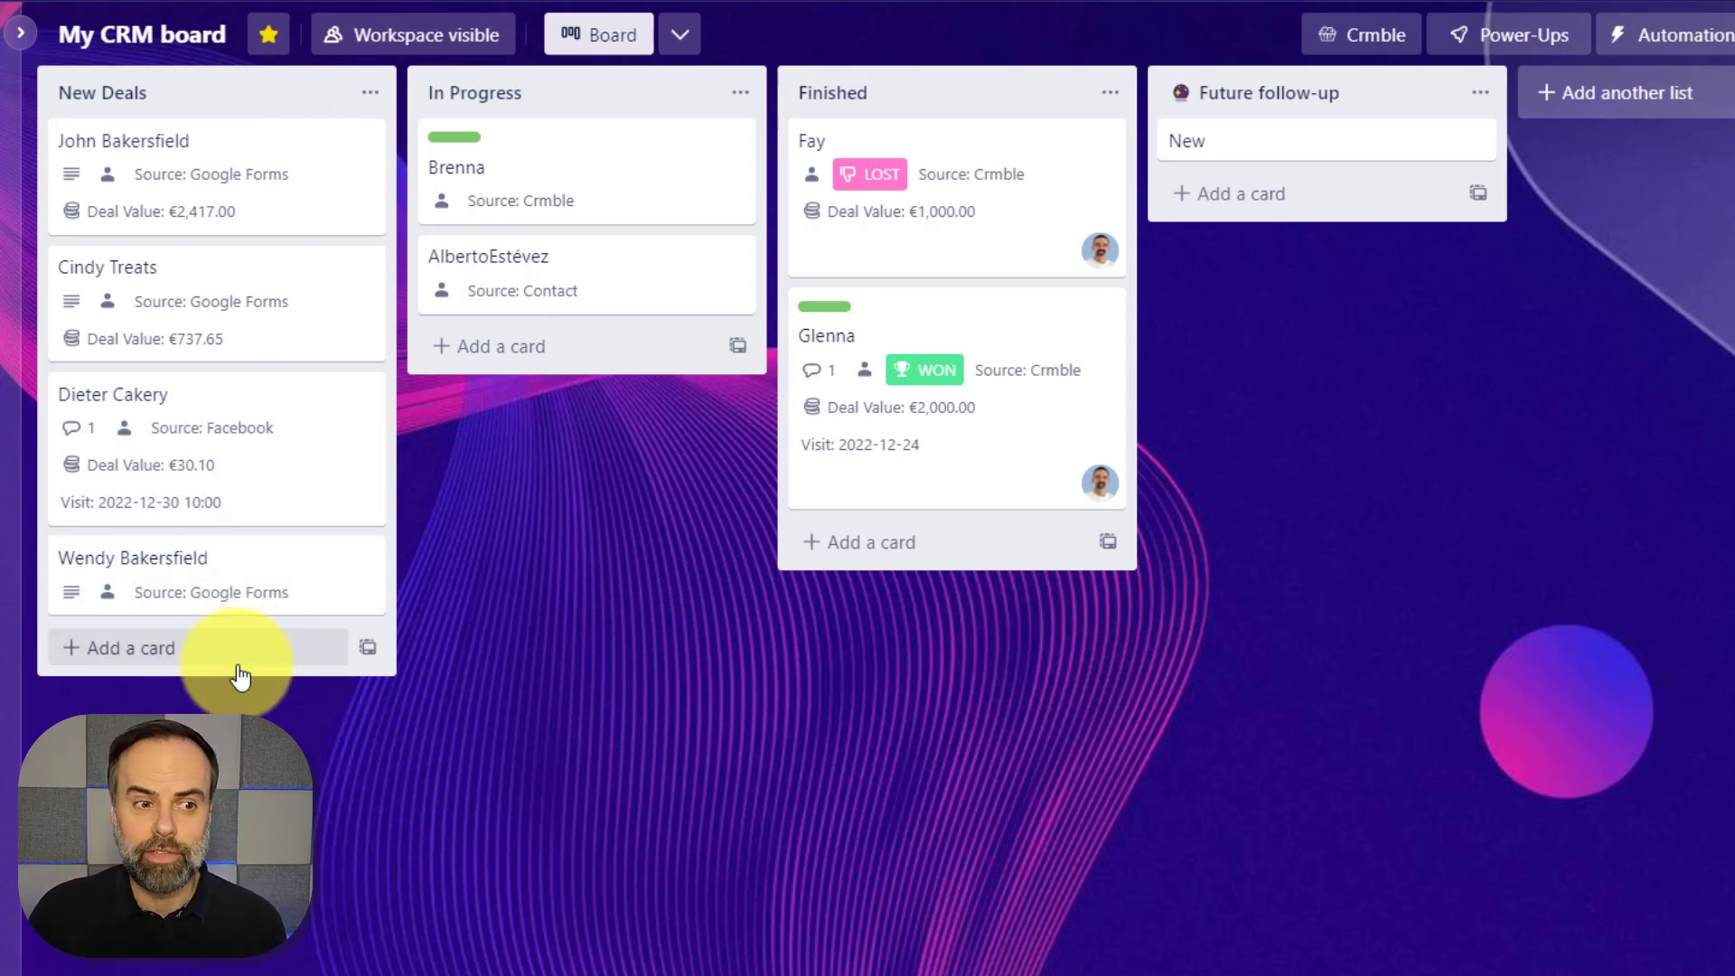
Open the new New Deals card created from the form submission
{"action": "left_click", "coordinate": [210, 567]}
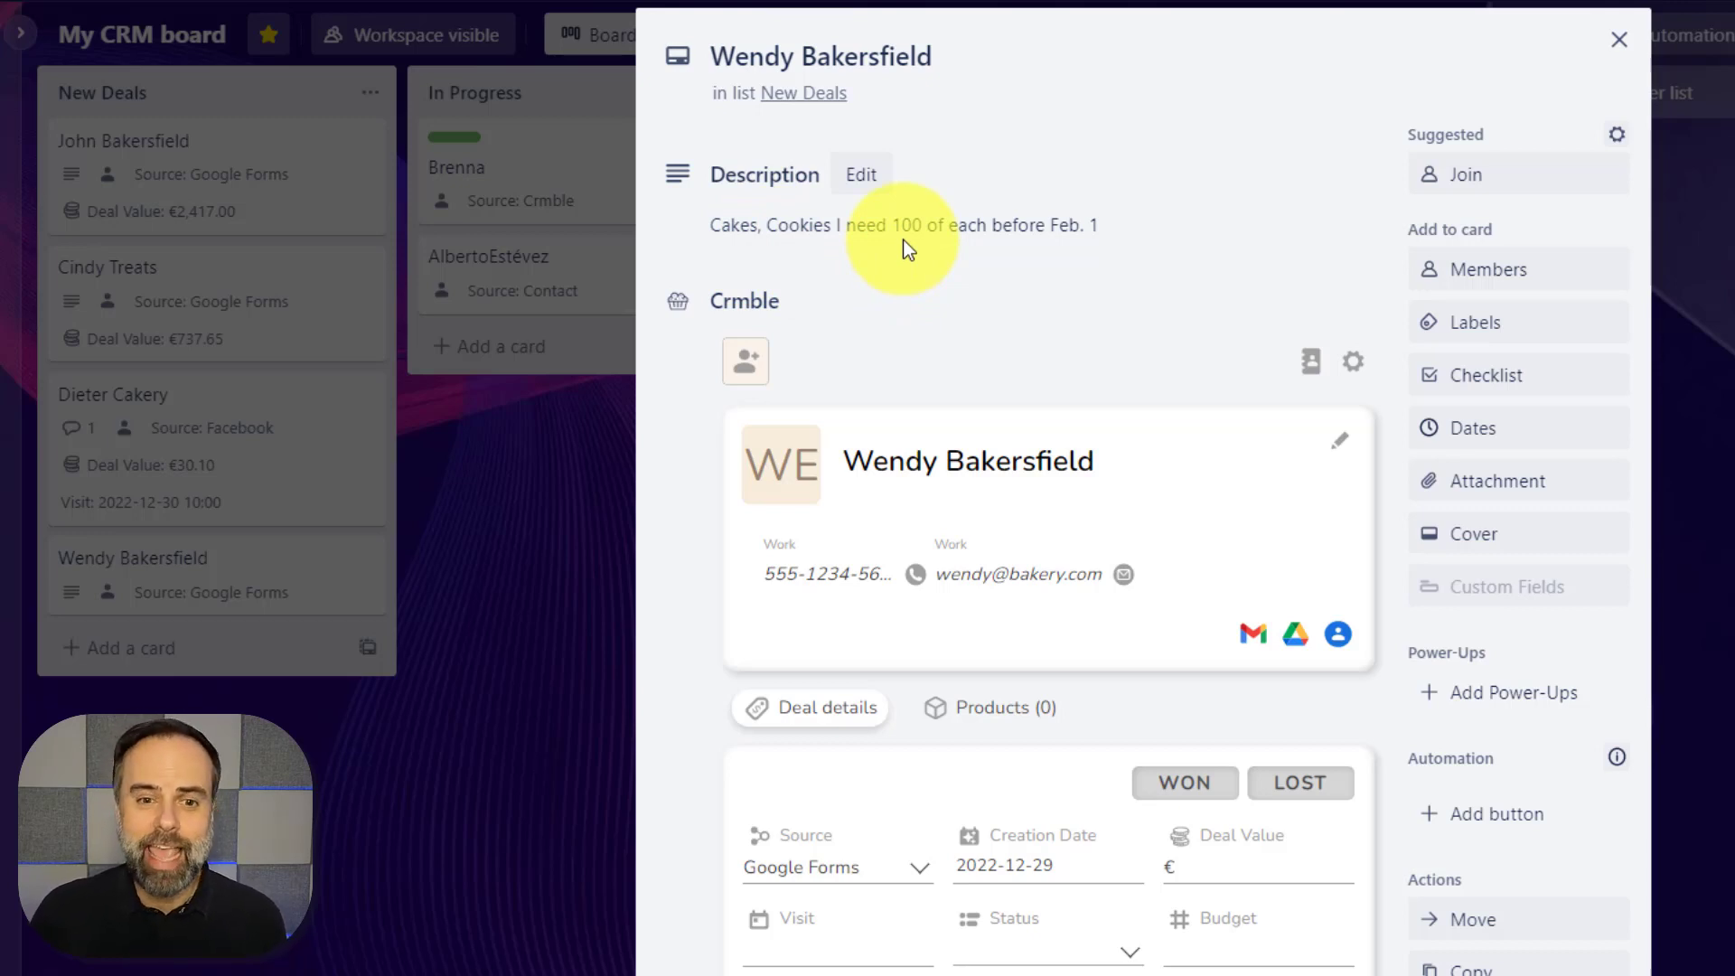
Show the deal's Products (0) list, currently empty at €0.00
{"action": "left_click", "coordinate": [992, 714]}
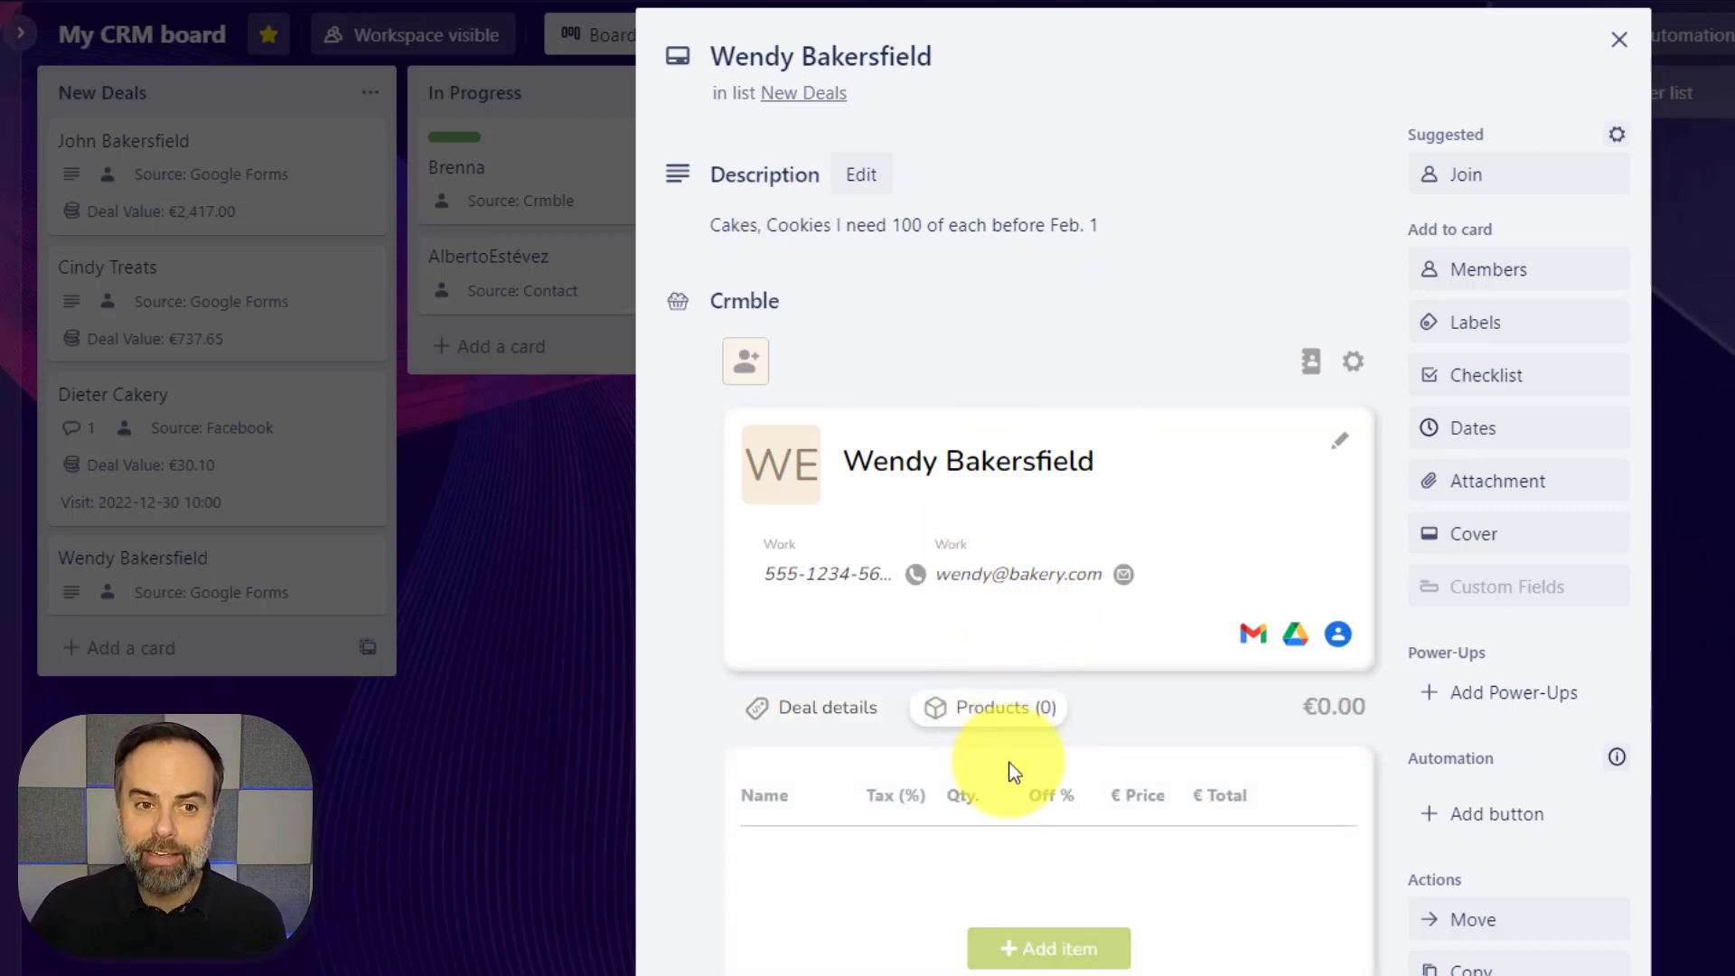
Add Cake to the deal's products with a quantity of 100
{"action": "scroll", "coordinate": [1017, 764], "scroll_direction": "down", "scroll_amount": 2}
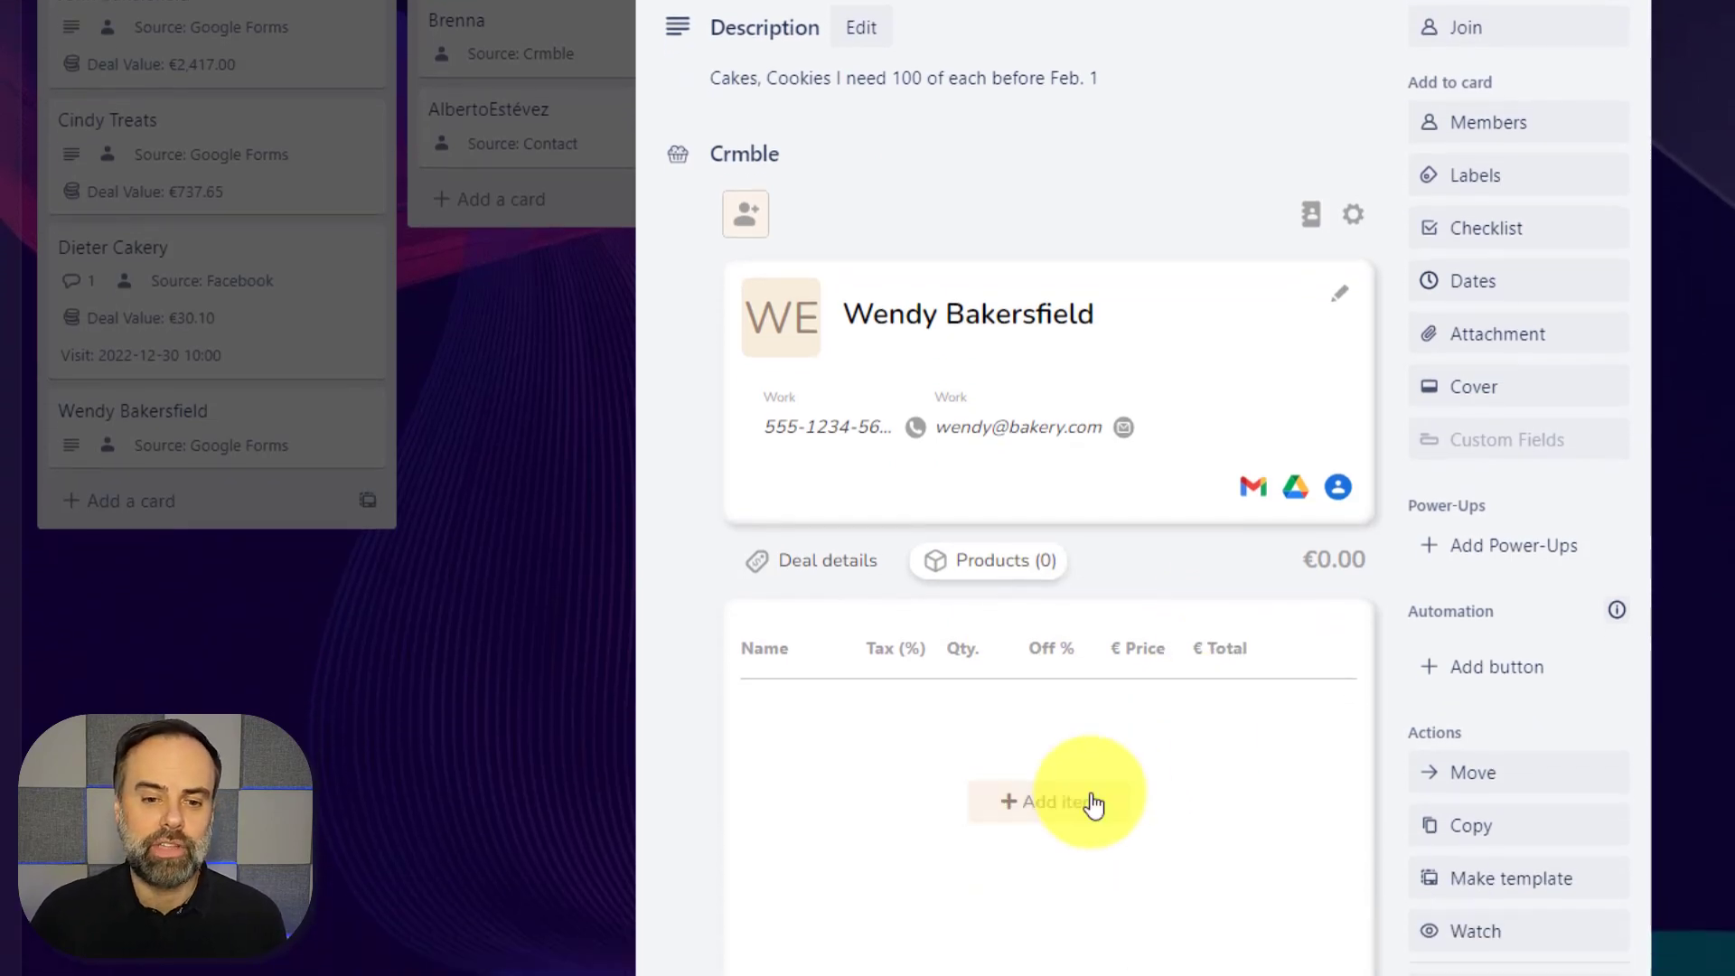
{"action": "left_click", "coordinate": [1060, 752]}
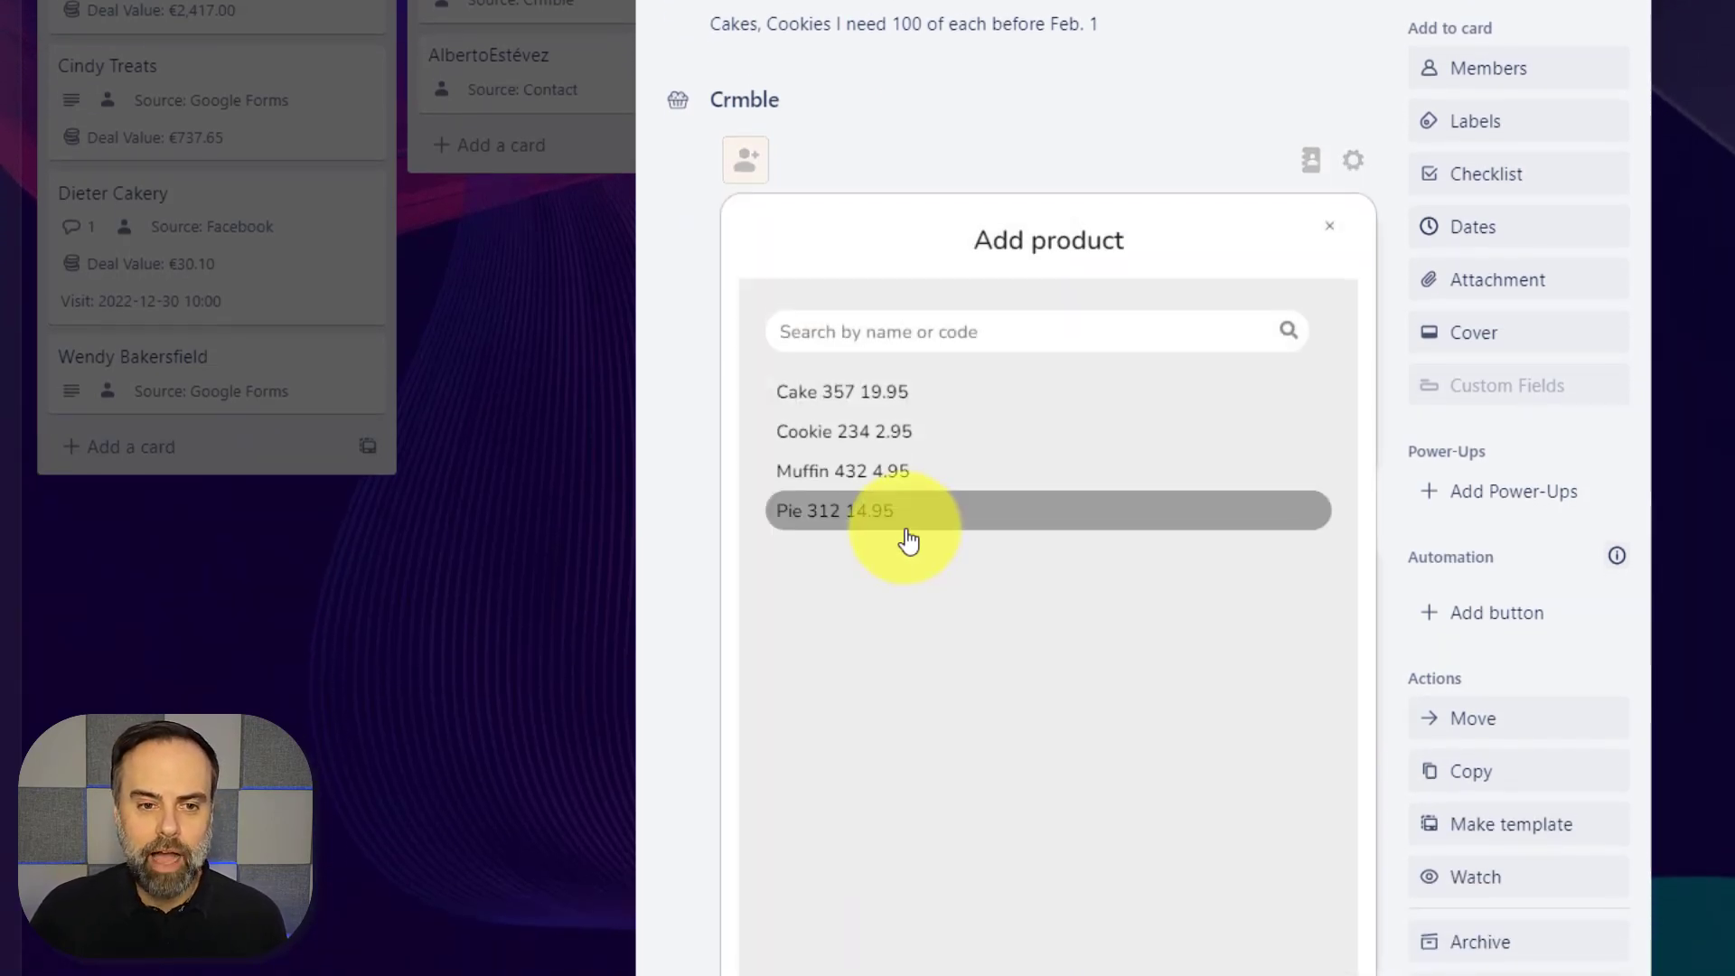
{"action": "left_click", "coordinate": [854, 394]}
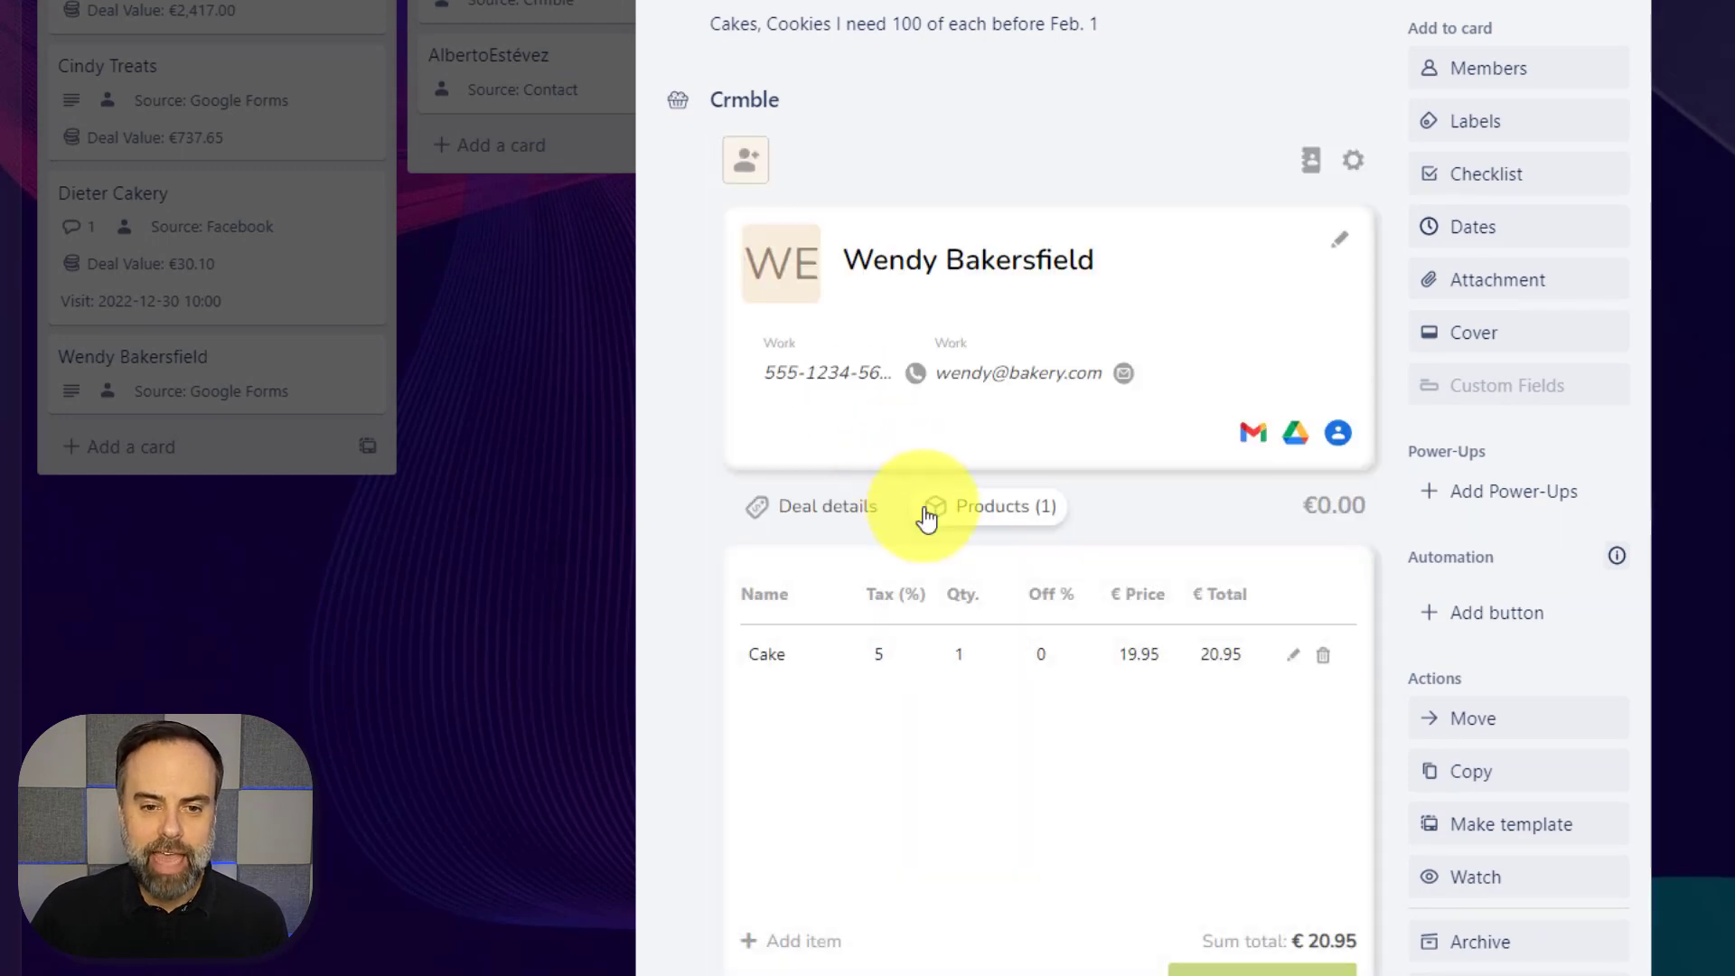
{"action": "left_click", "coordinate": [1293, 654]}
{"action": "type", "text": "100"}
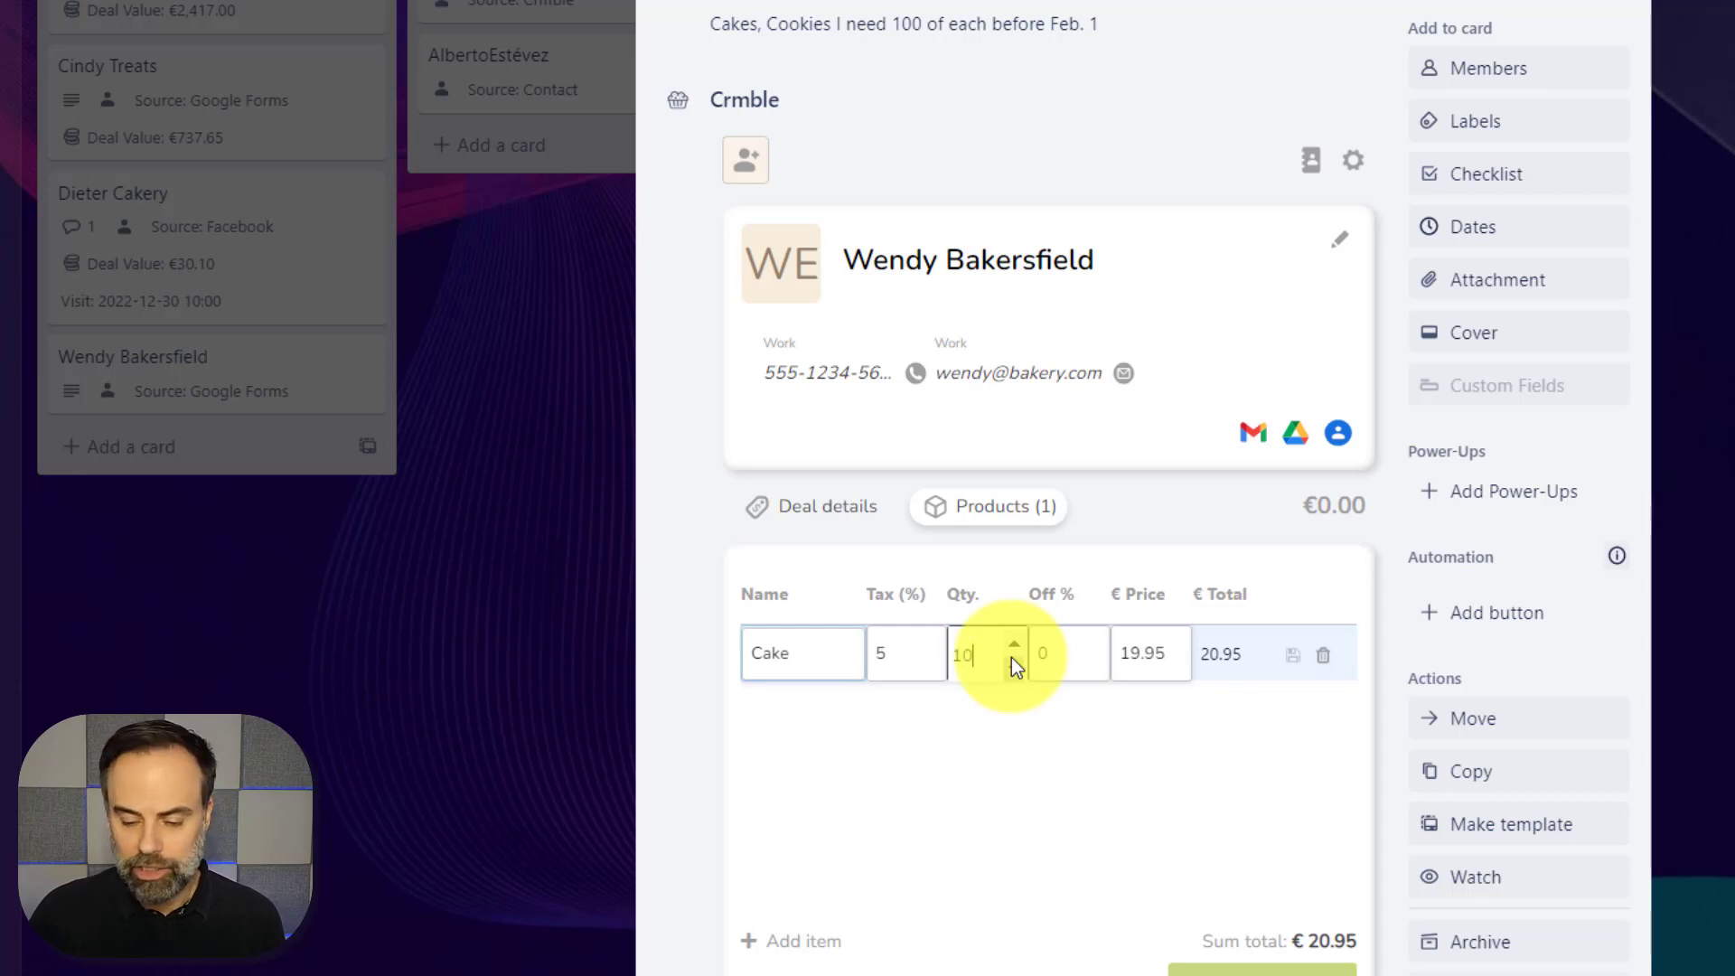
{"action": "left_click", "coordinate": [1294, 658]}
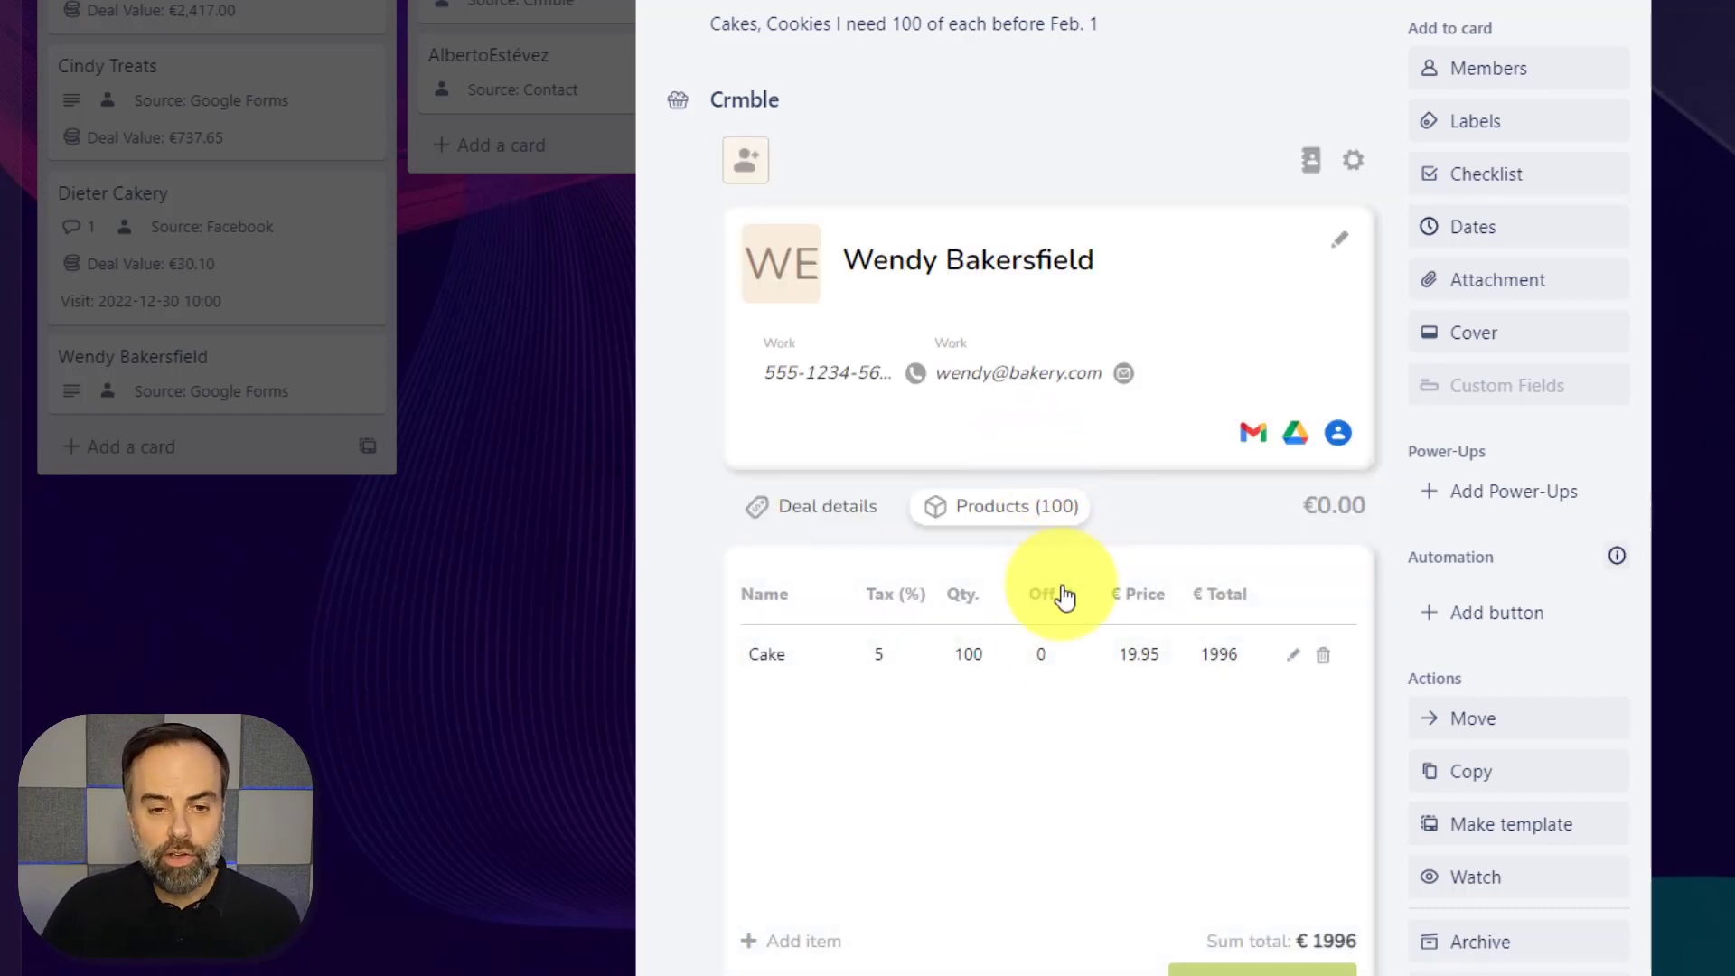
Add 100 Cookie and apply the €2291.15 product total as the deal value
{"action": "left_click", "coordinate": [791, 944]}
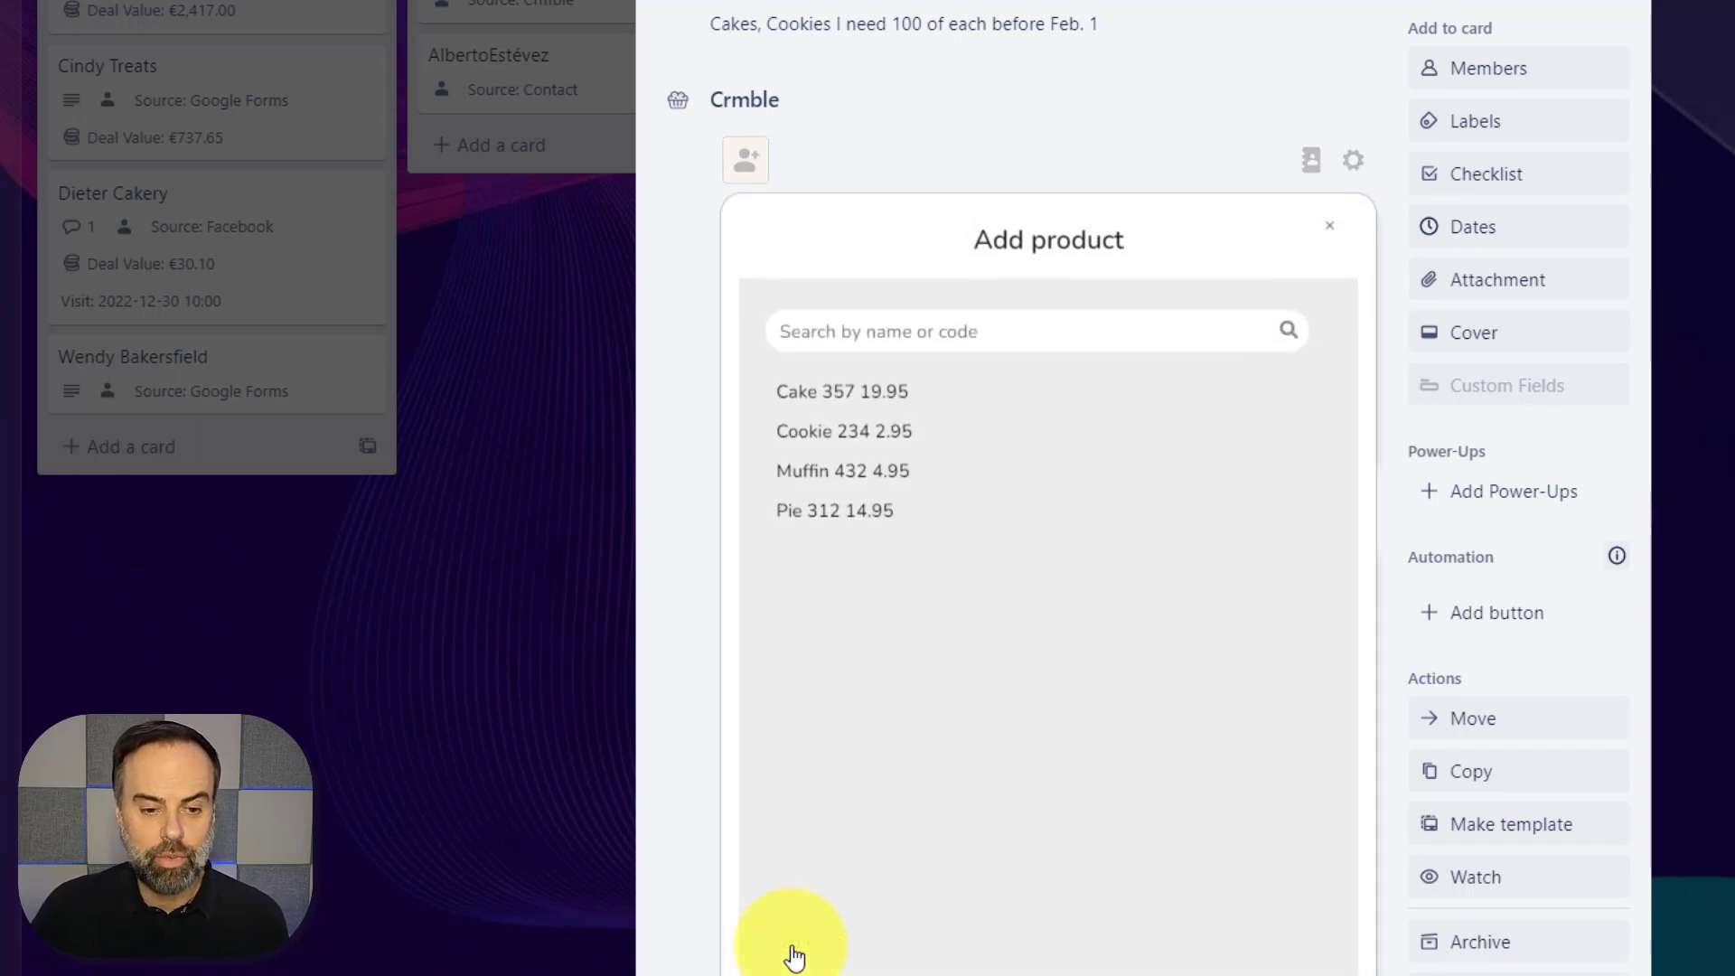
{"action": "left_click", "coordinate": [860, 441]}
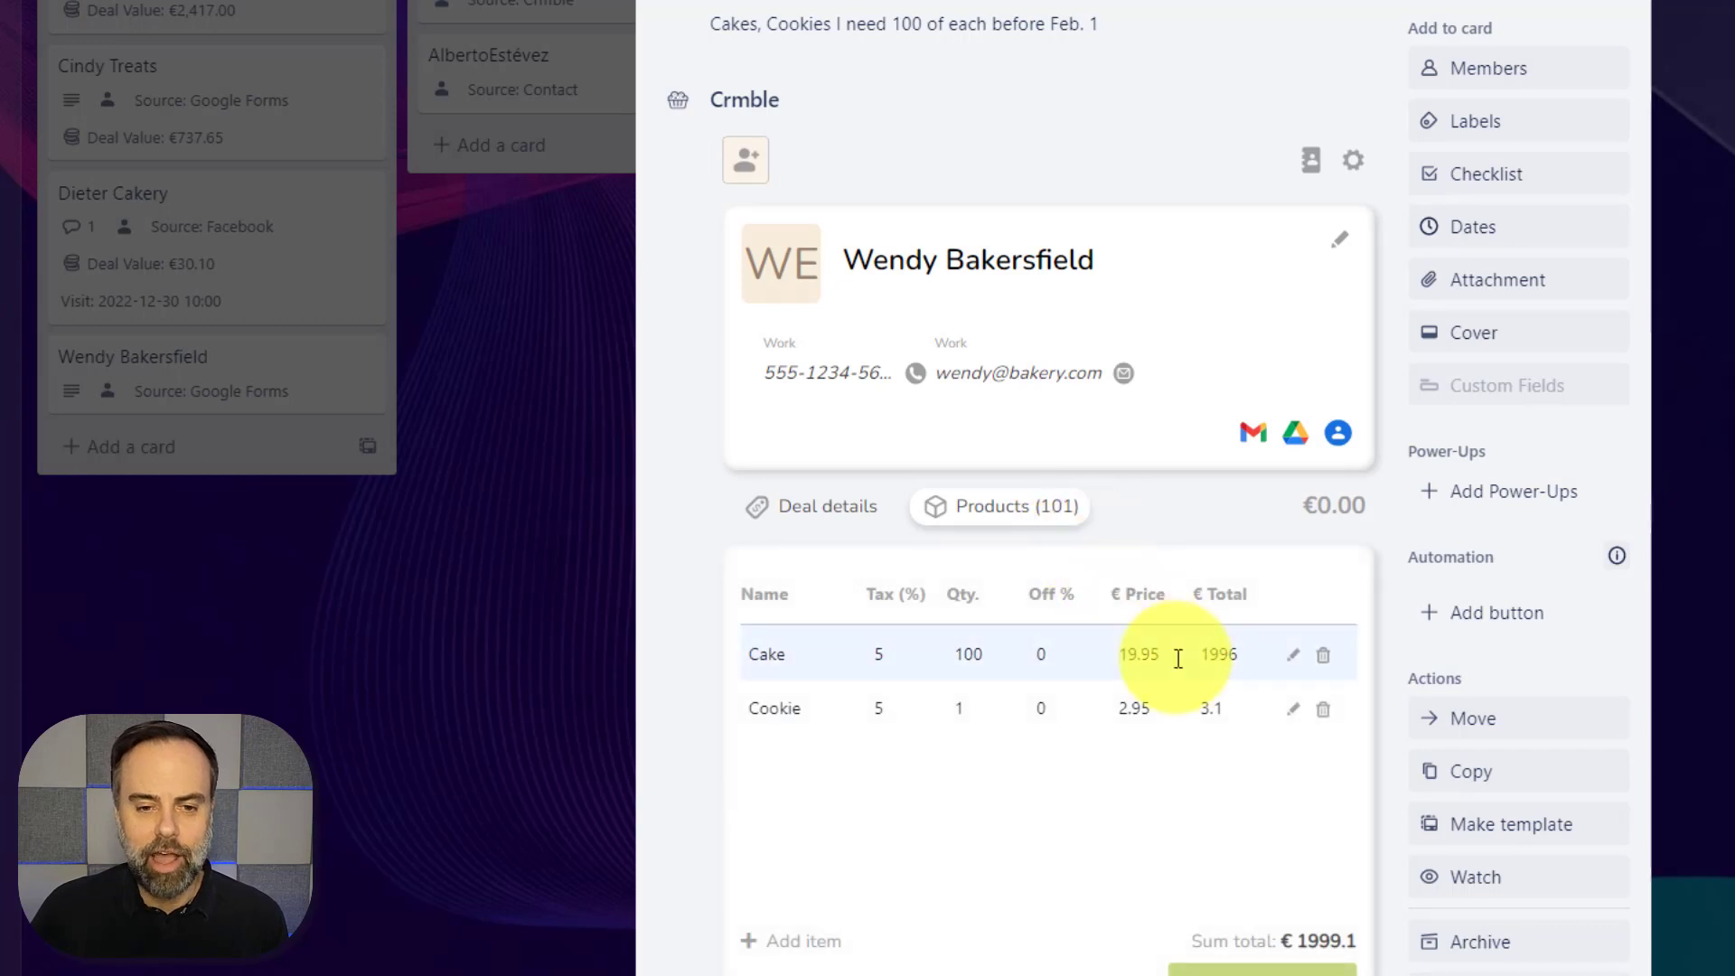
{"action": "left_click", "coordinate": [1278, 711]}
{"action": "double_click", "coordinate": [1007, 714]}
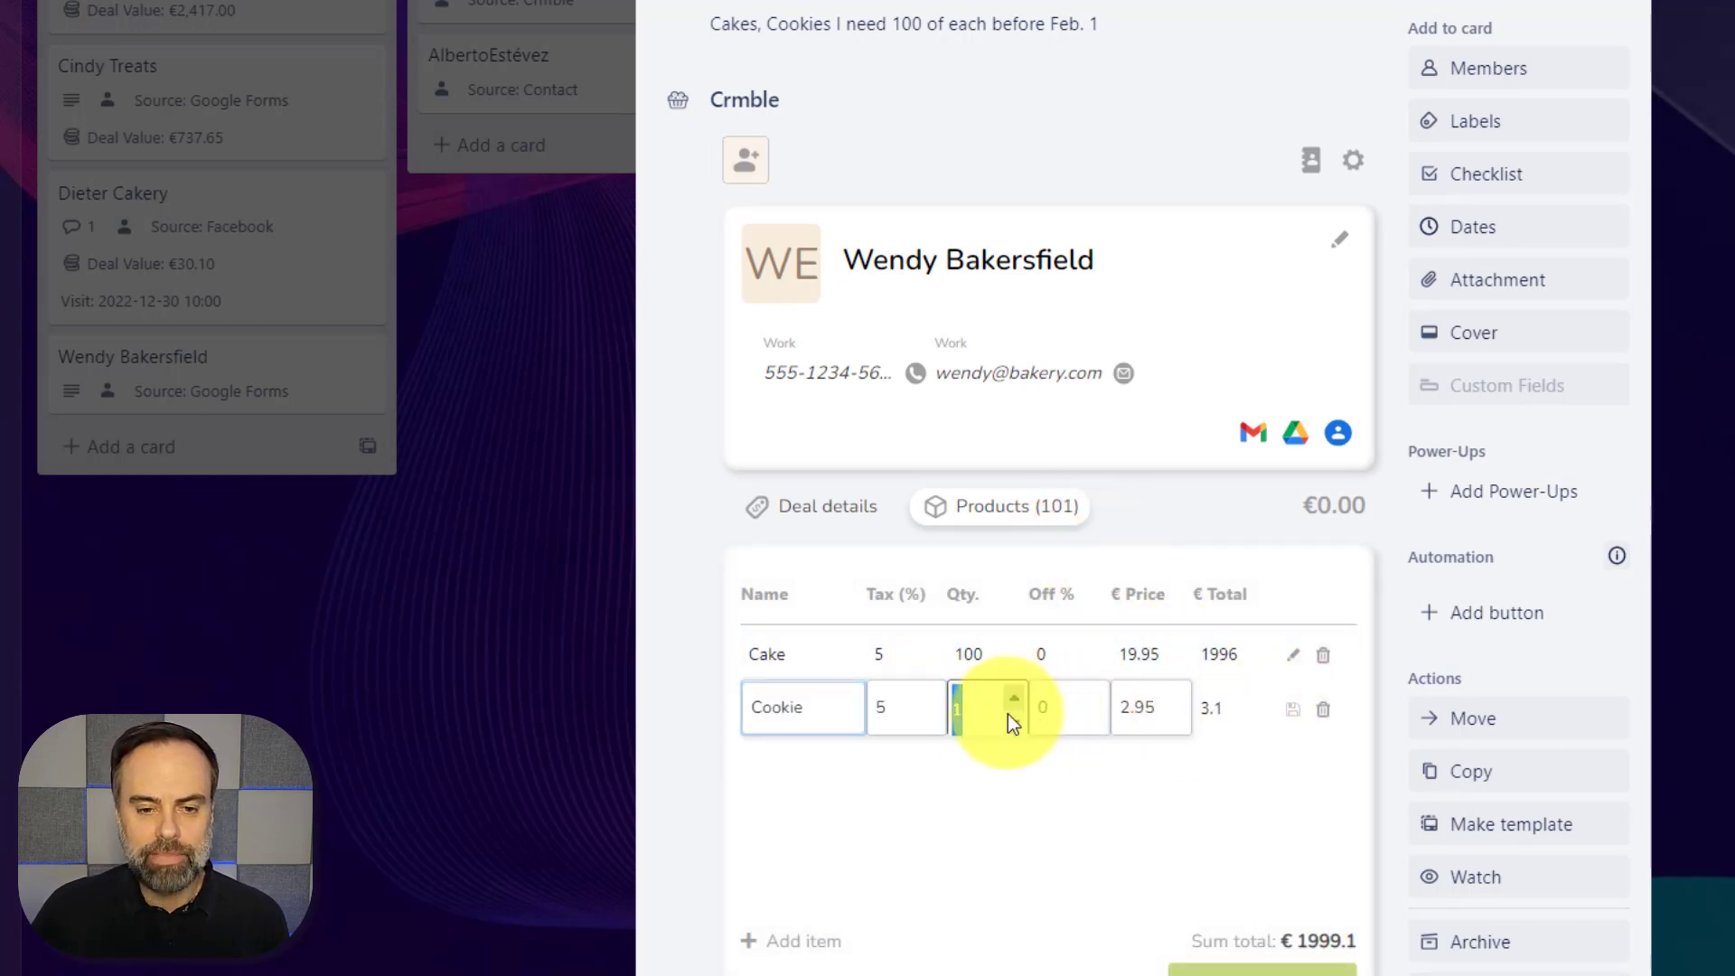
{"action": "type", "text": "100"}
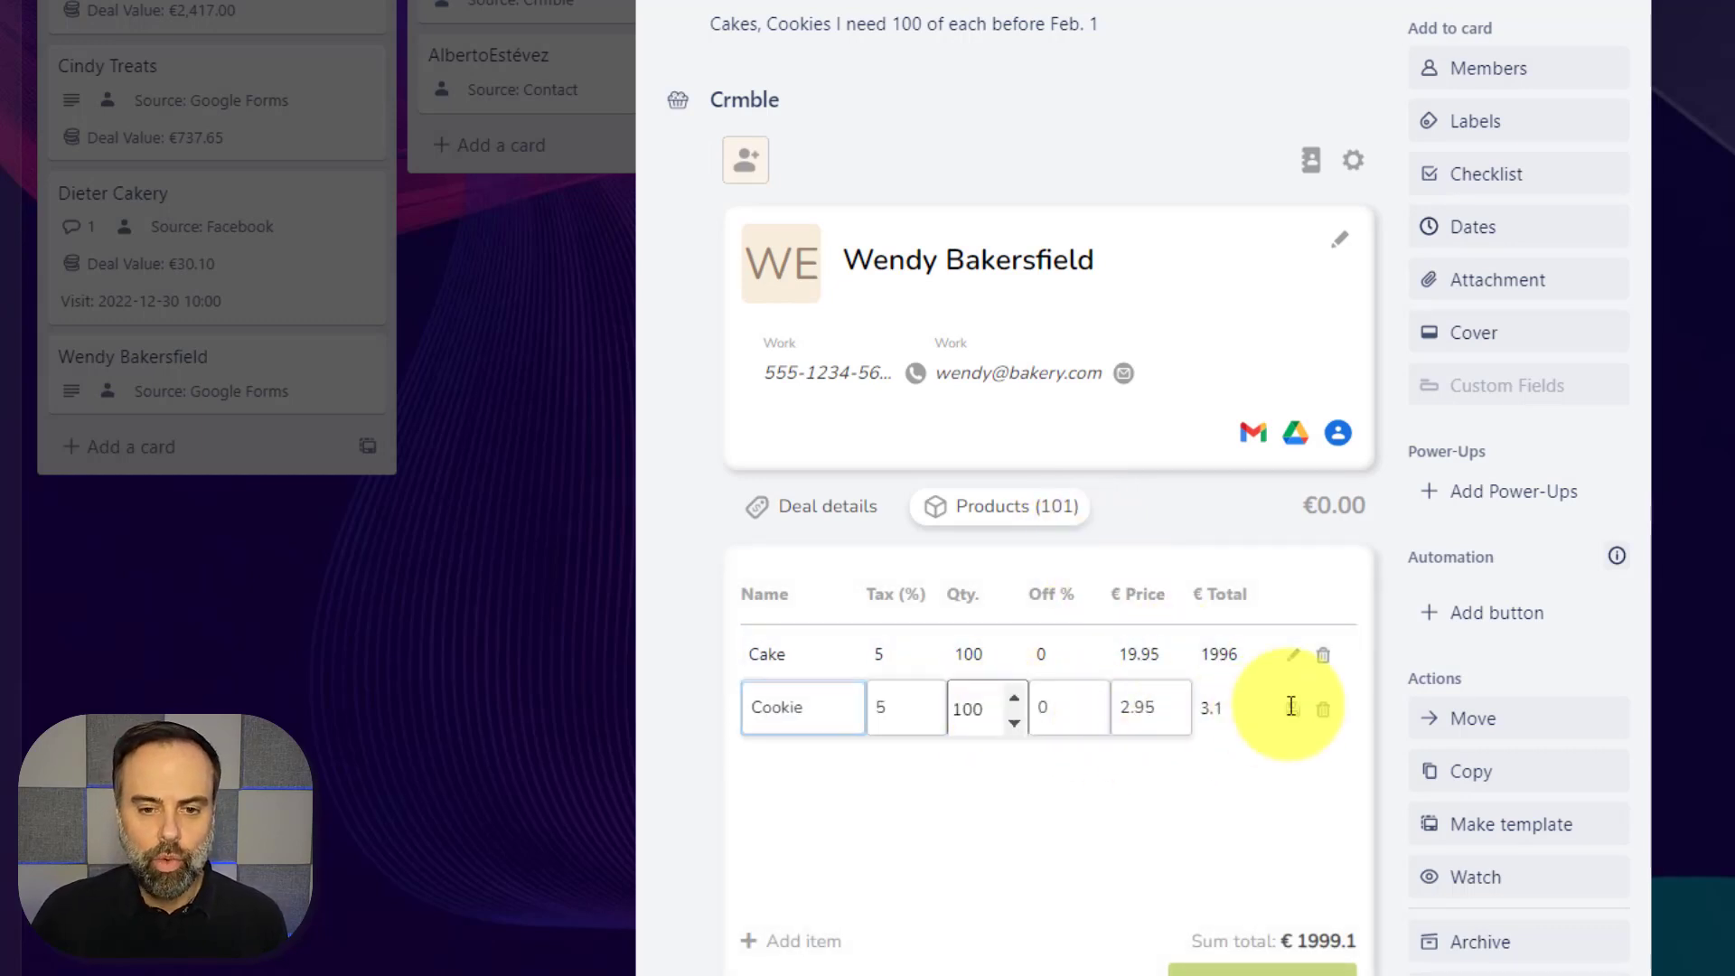
{"action": "left_click", "coordinate": [1294, 710]}
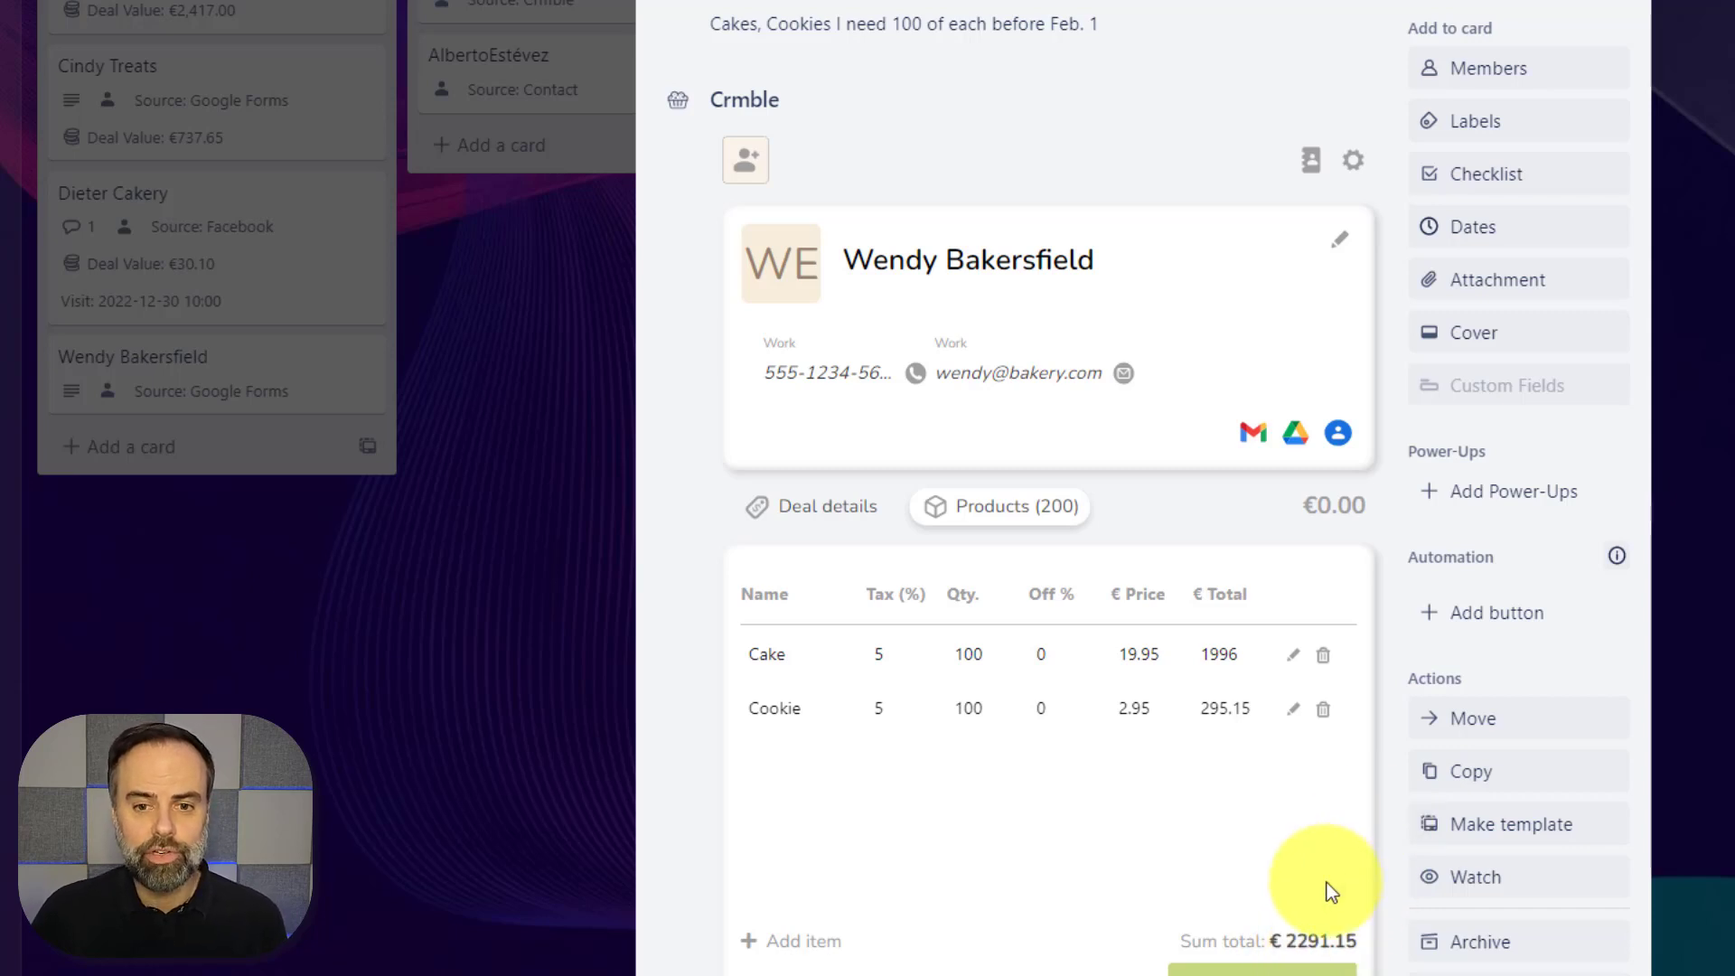
{"action": "left_click", "coordinate": [1251, 967]}
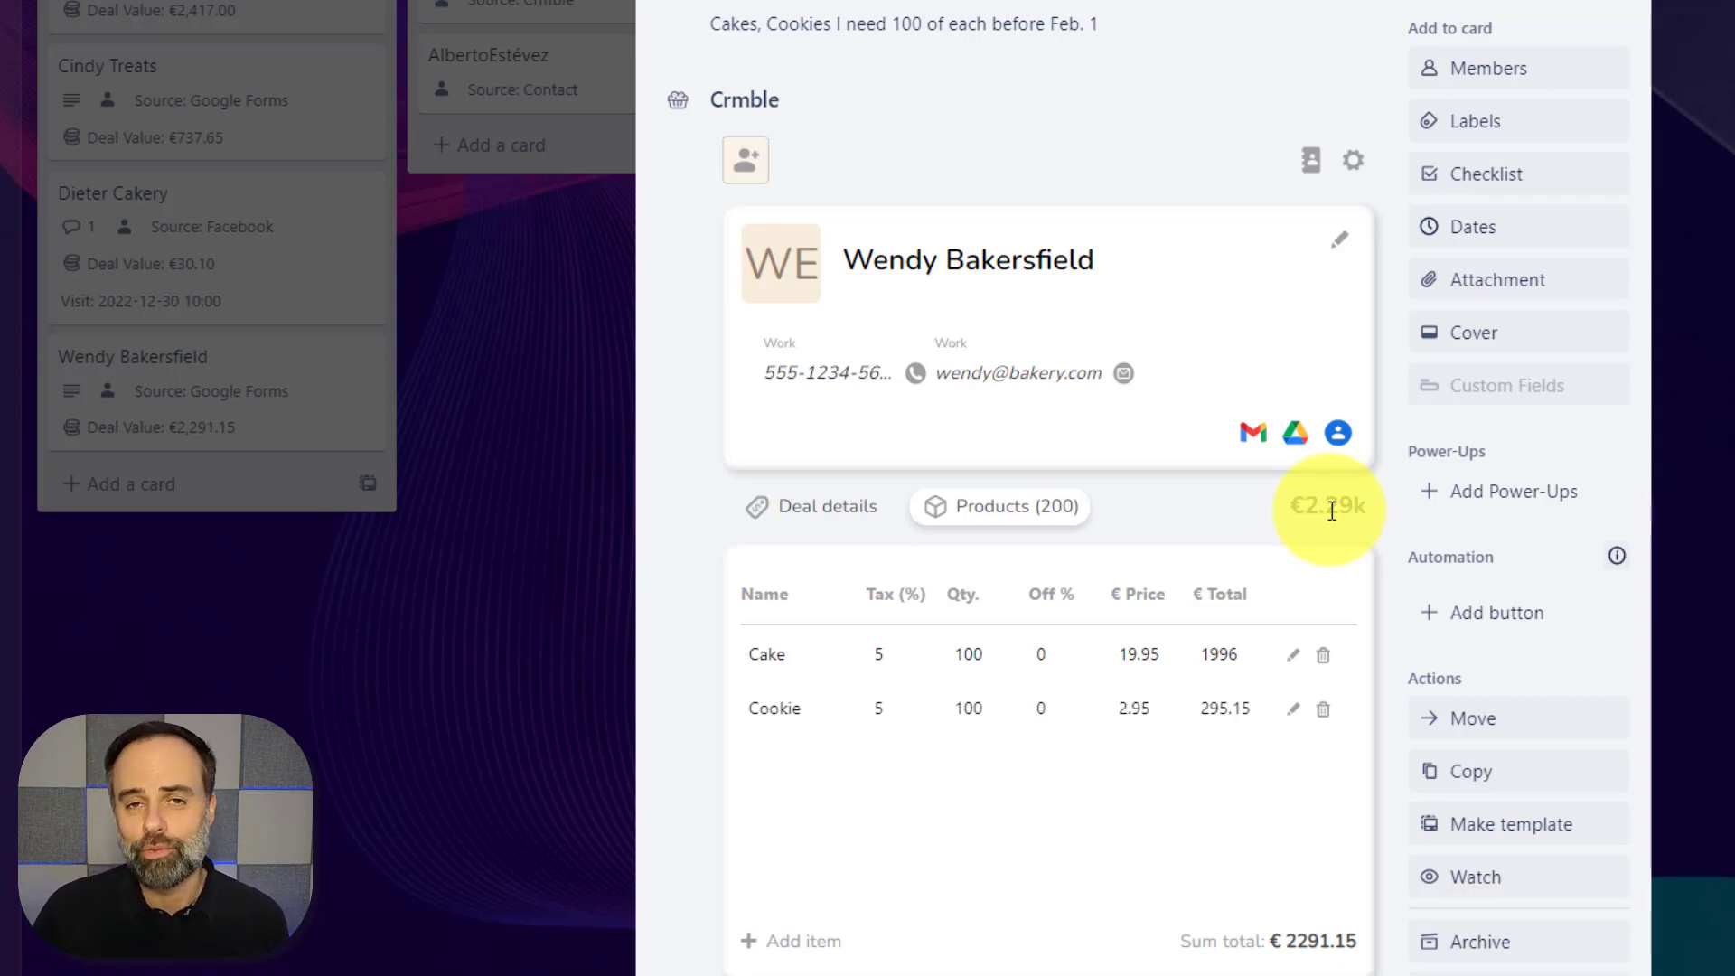
Start a Gmail message to the deal's contact from the contact card
{"action": "left_click", "coordinate": [1255, 439]}
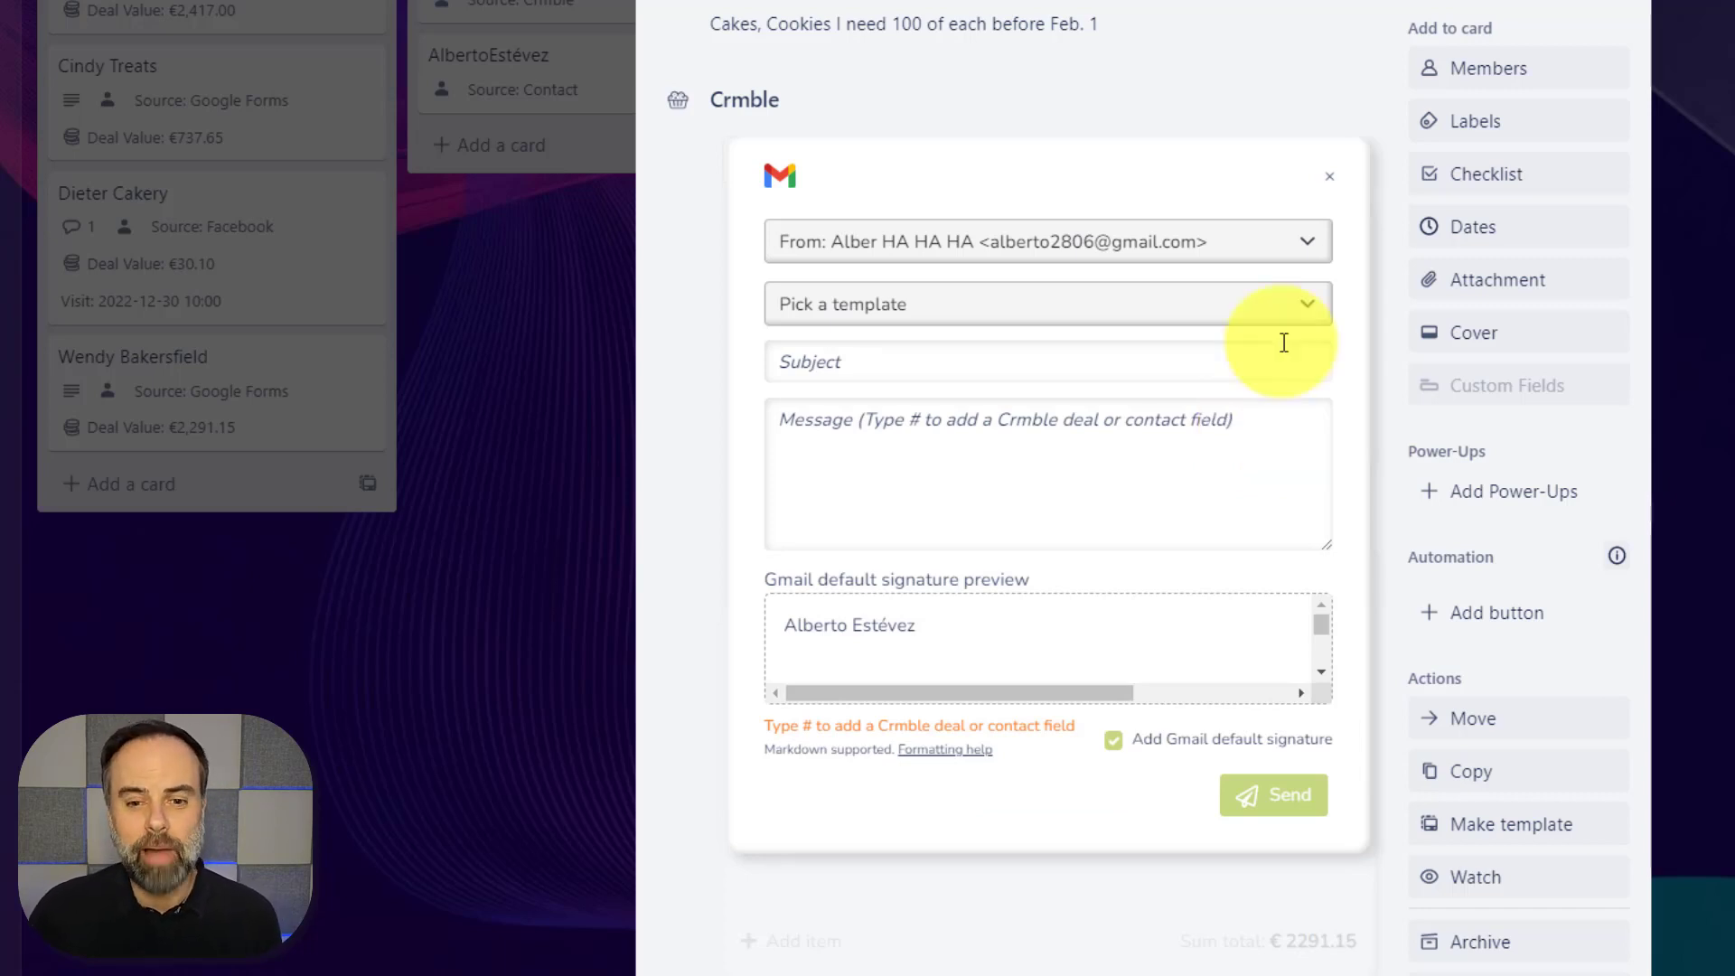
Close the empty Gmail draft without sending it
{"action": "left_click", "coordinate": [1329, 176]}
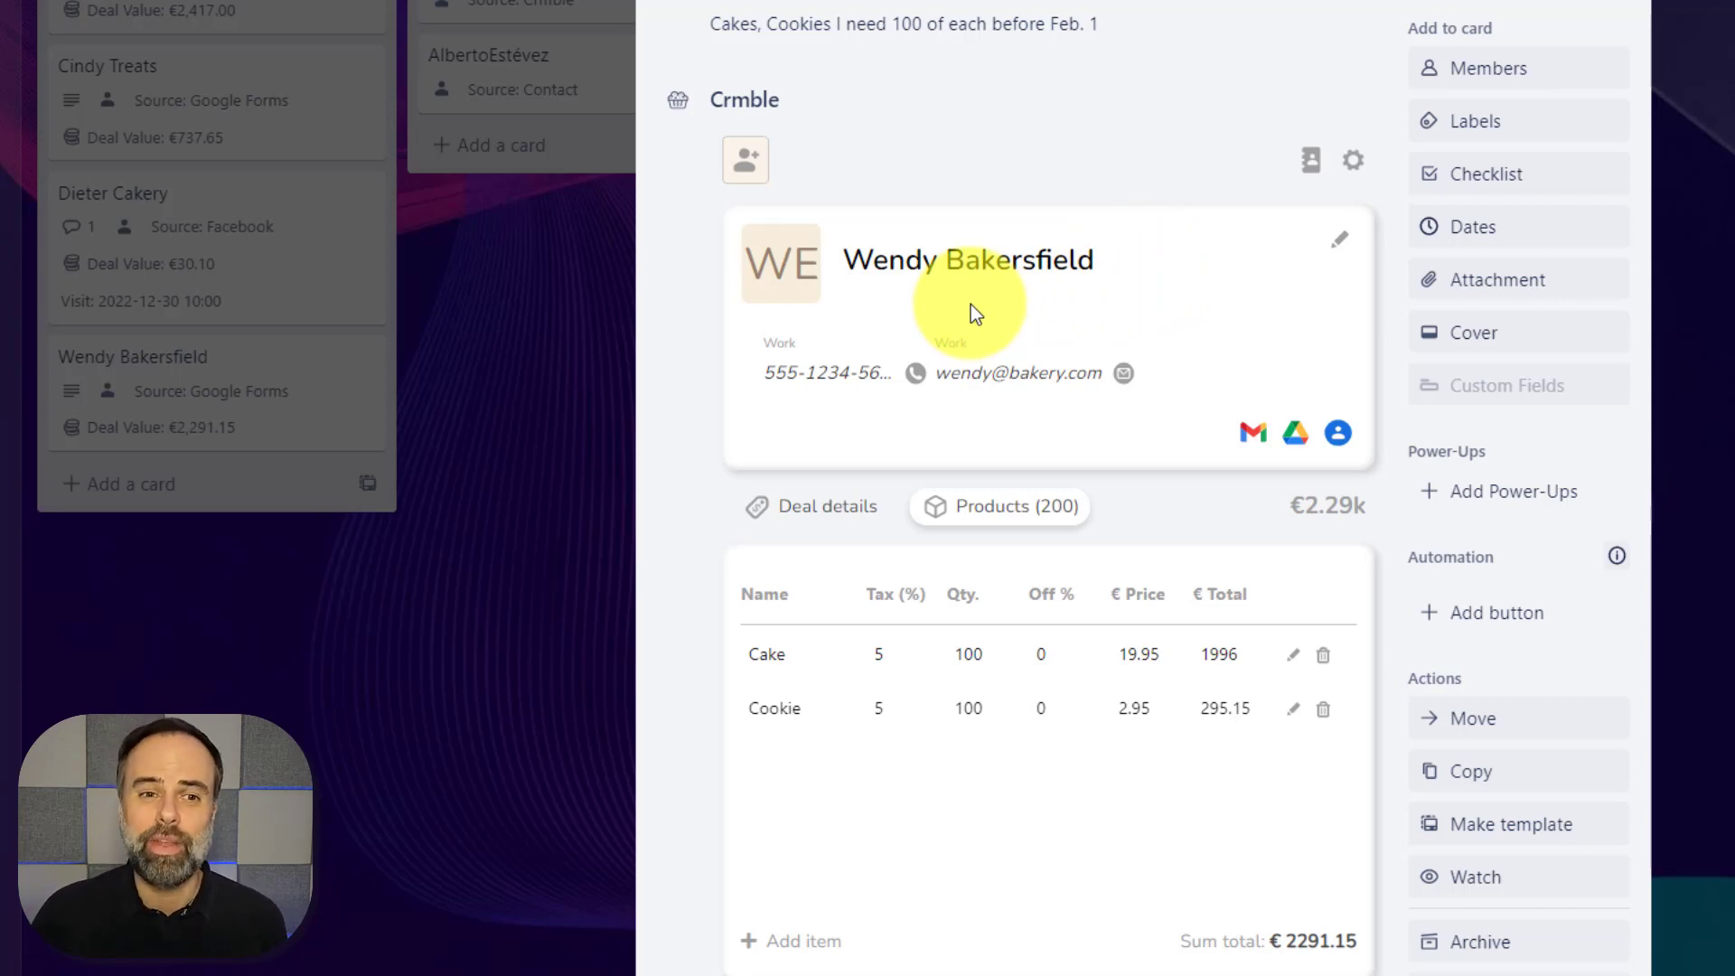
Search the contact list by the contact's name and attach the match as a second deal contact
{"action": "left_click", "coordinate": [750, 164]}
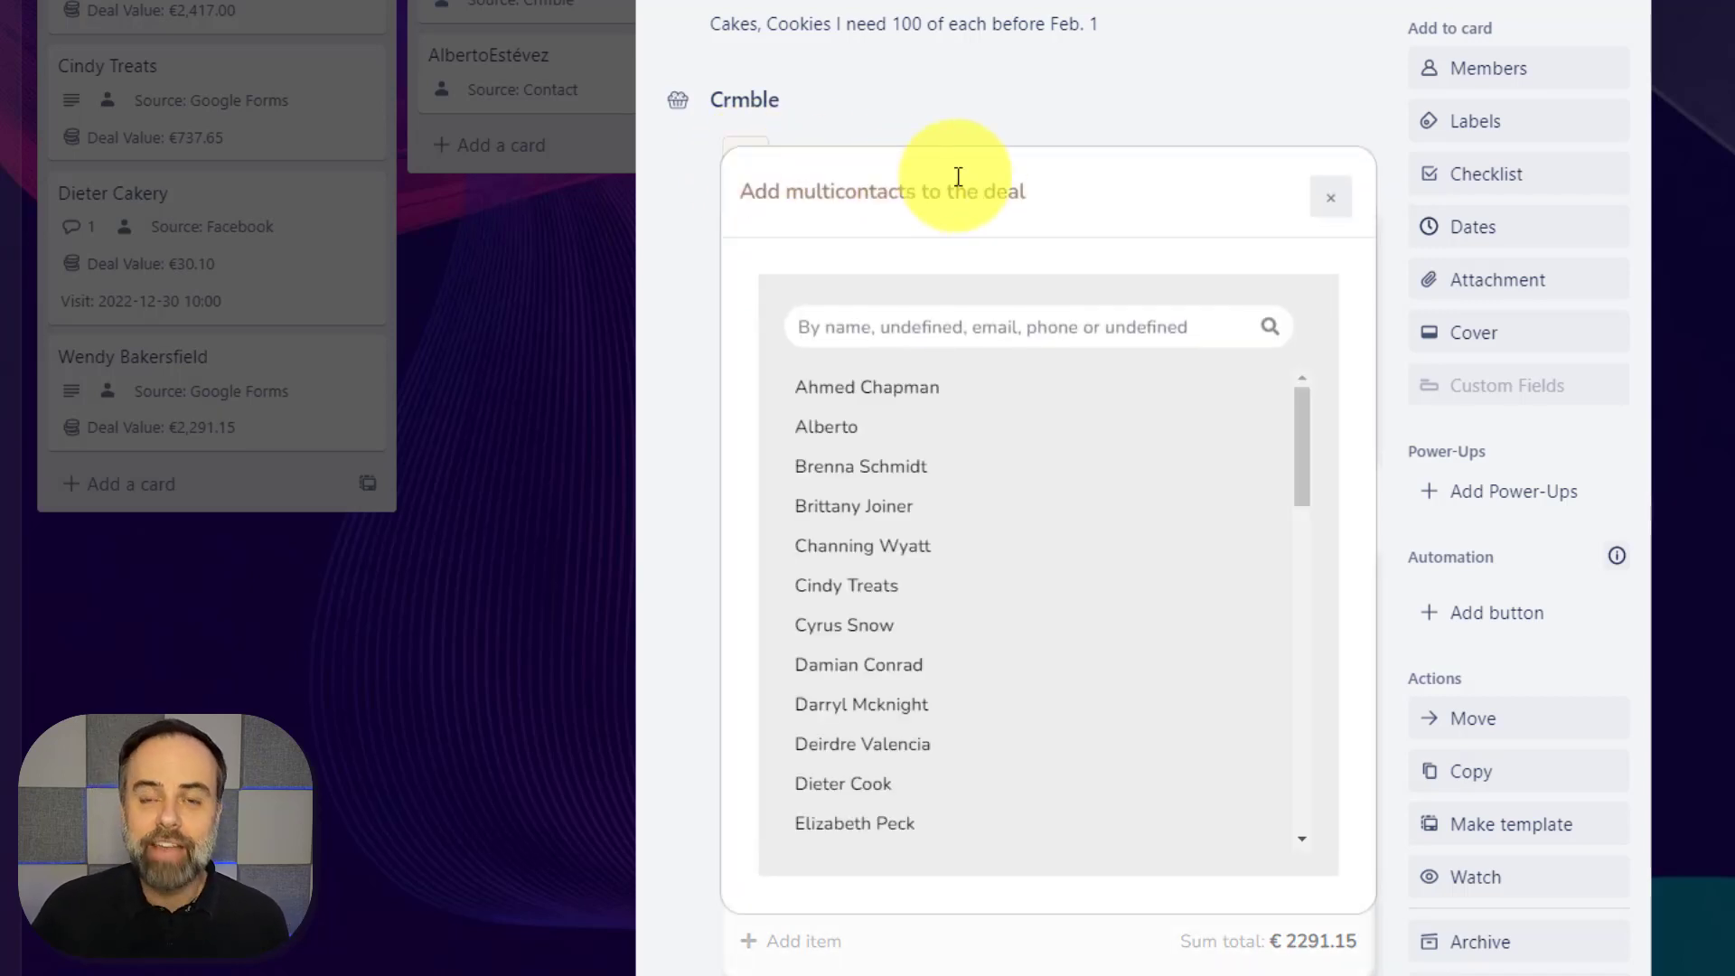
{"action": "left_click", "coordinate": [922, 330]}
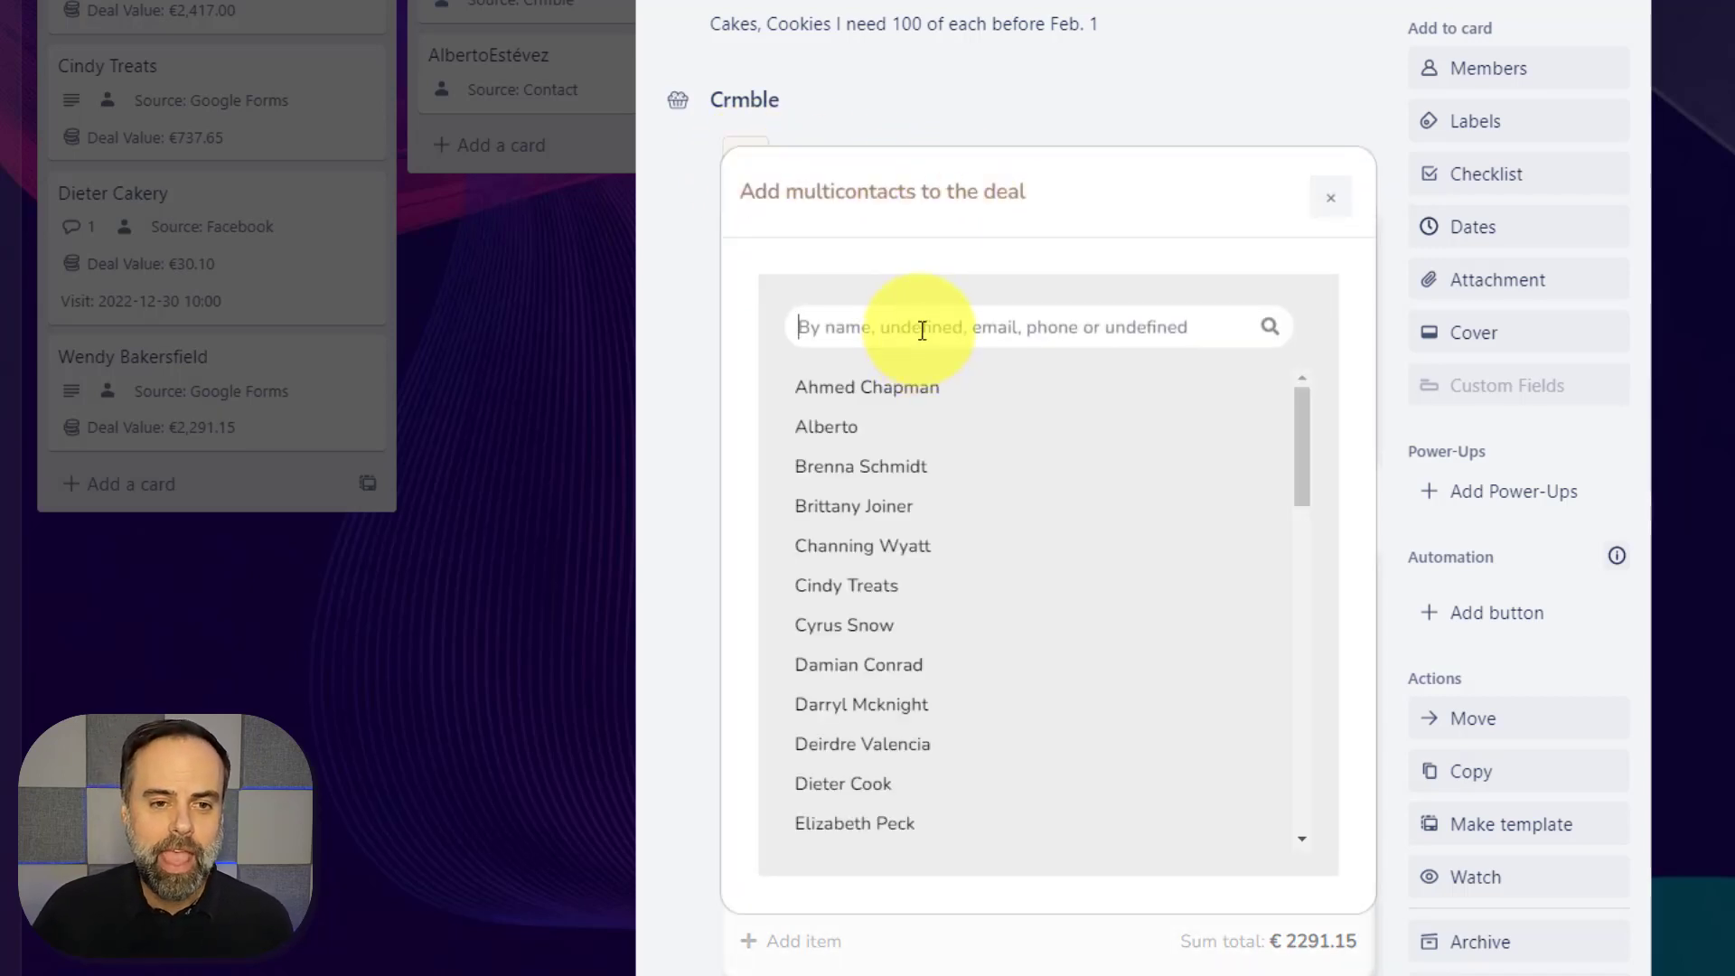
{"action": "type", "text": "john"}
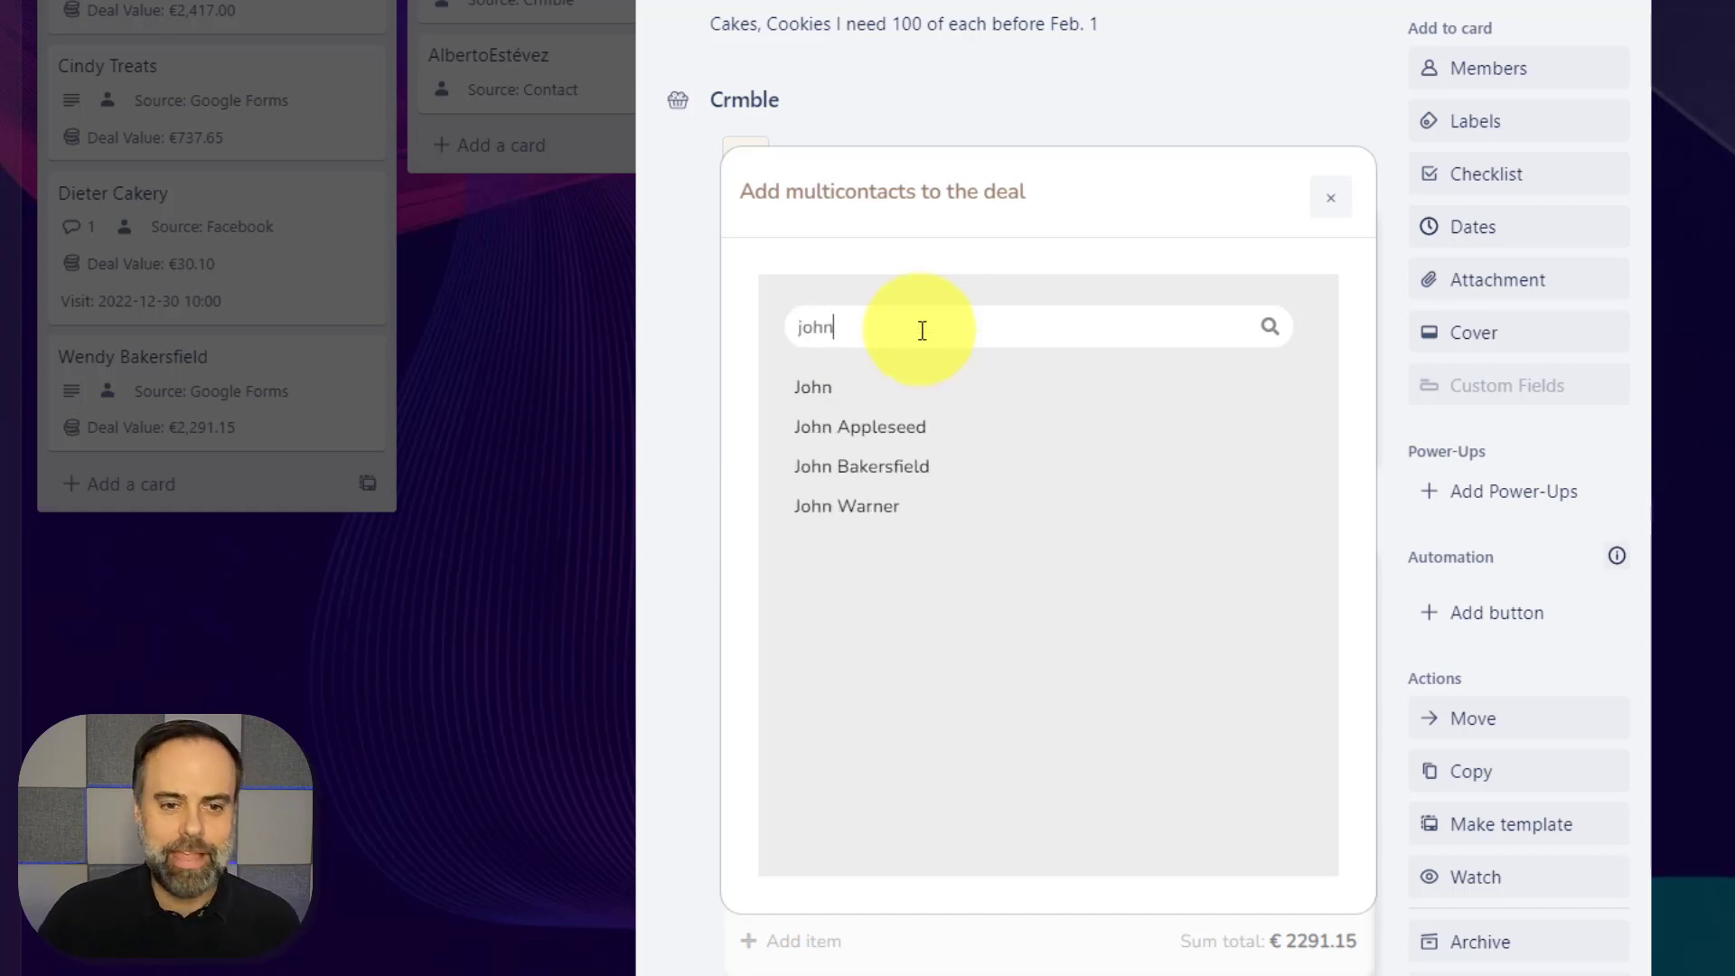
{"action": "left_click", "coordinate": [873, 470]}
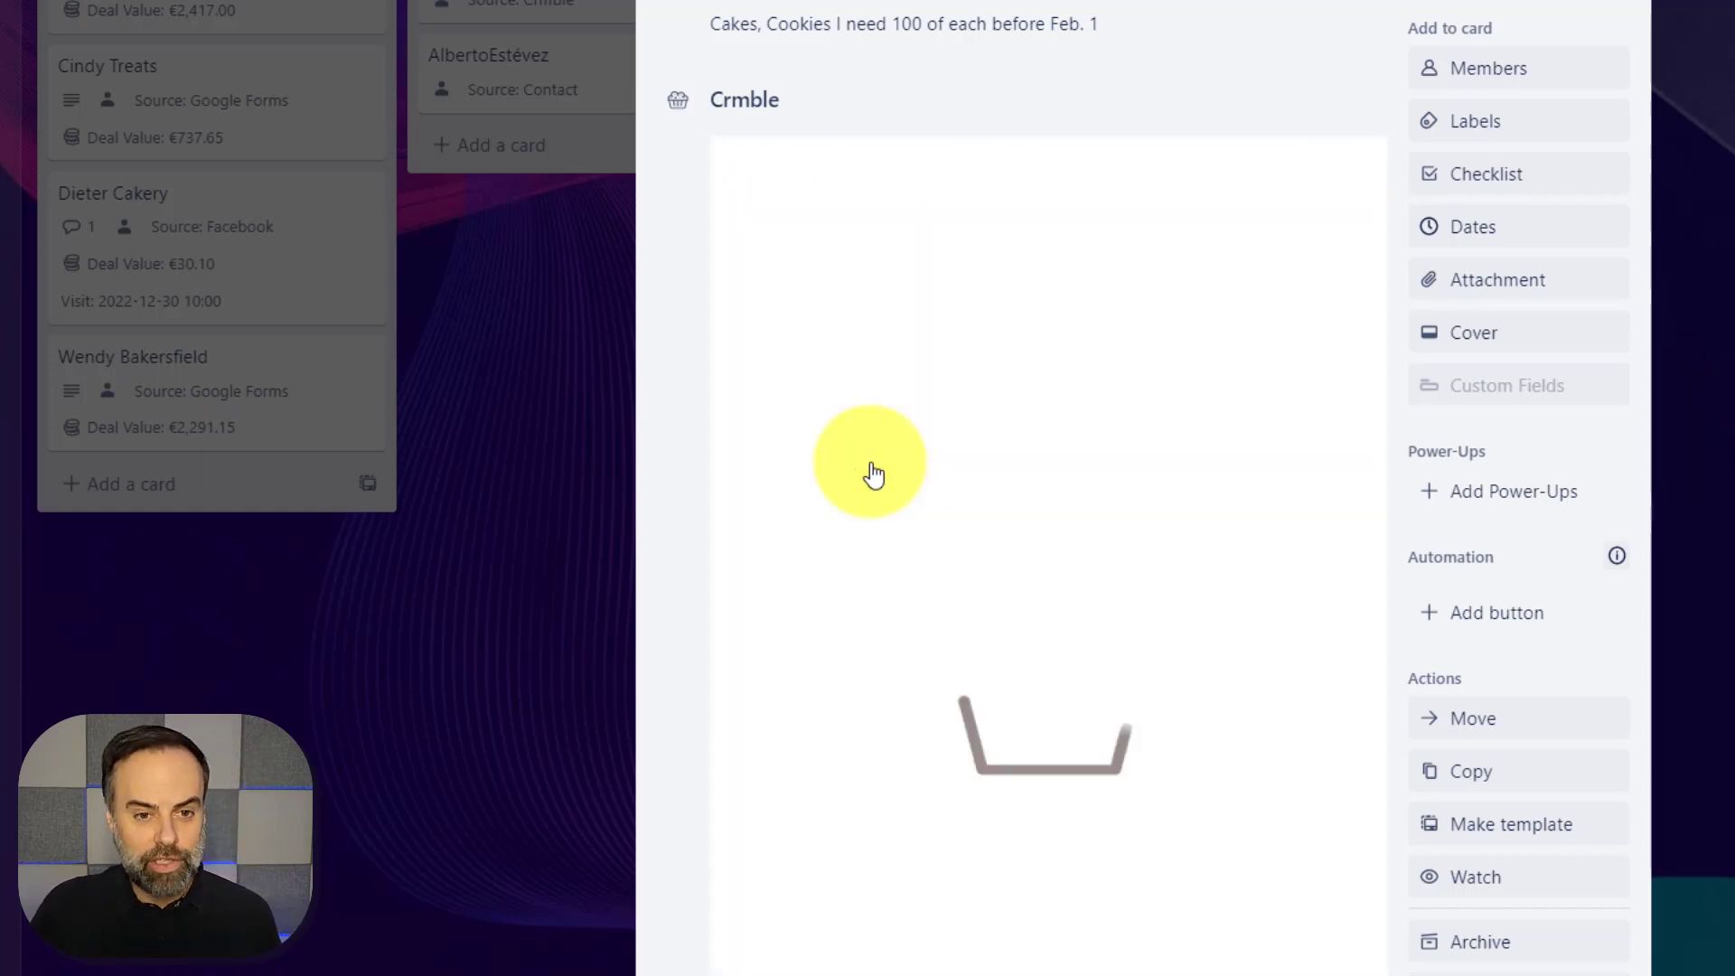